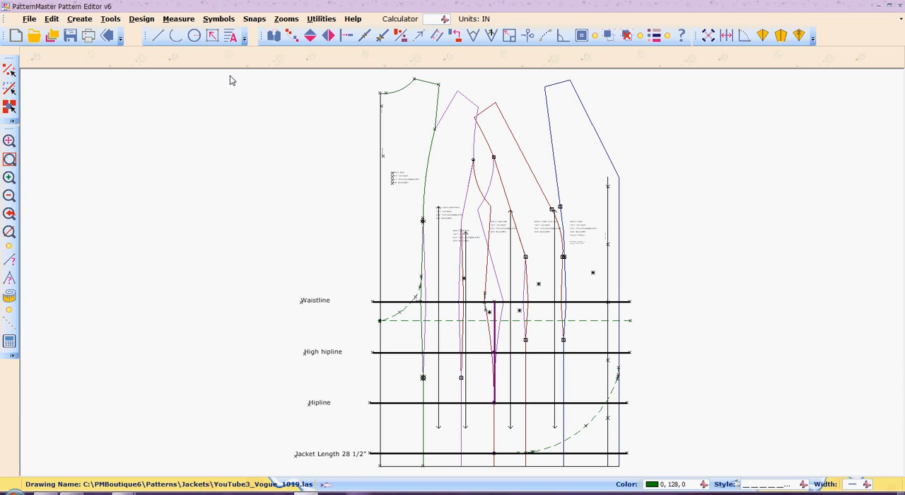
Make one copy of the entire jacket draft, including its guidelines and labels, and place it beside the original.
{"action": "left_click_drag", "start_coordinate": [230, 76], "coordinate": [675, 481]}
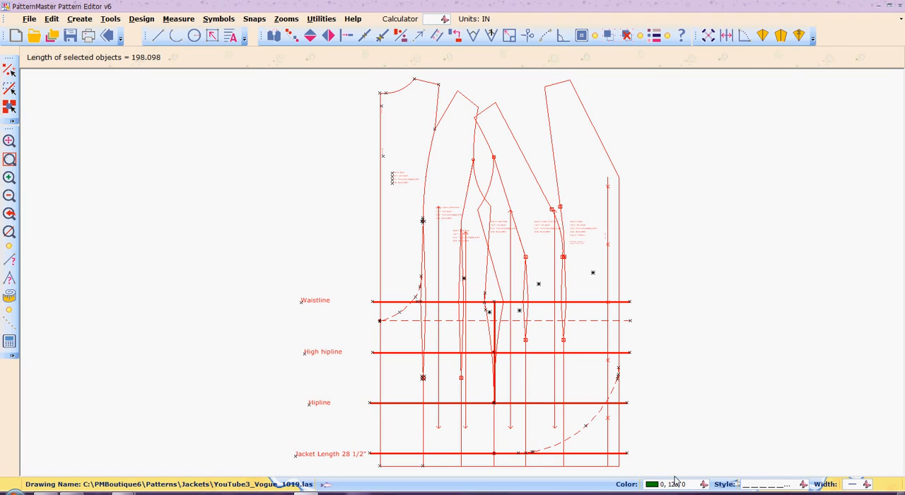
{"action": "key", "text": "c"}
{"action": "key", "text": "o"}
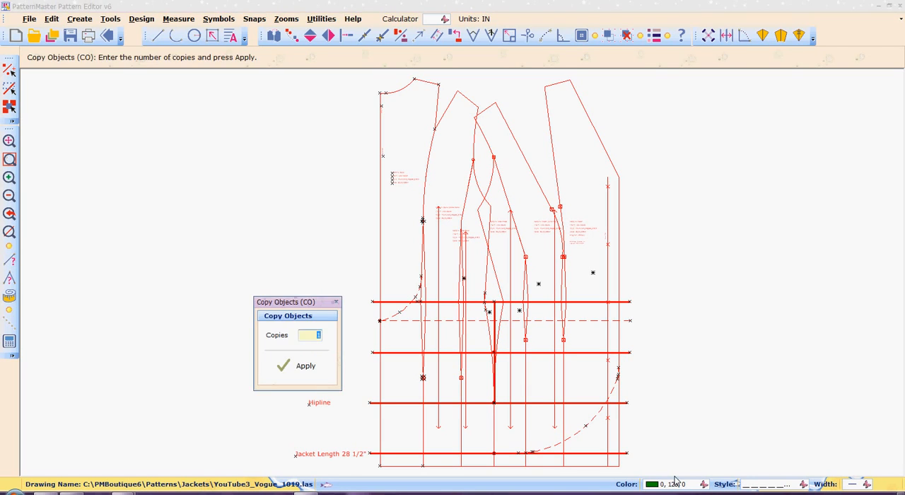
{"action": "key", "text": "Return"}
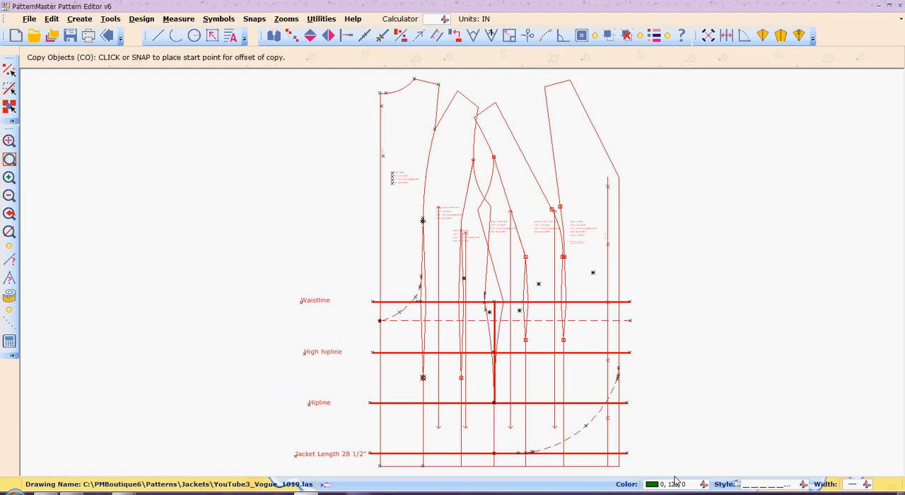
{"action": "left_click", "coordinate": [497, 303]}
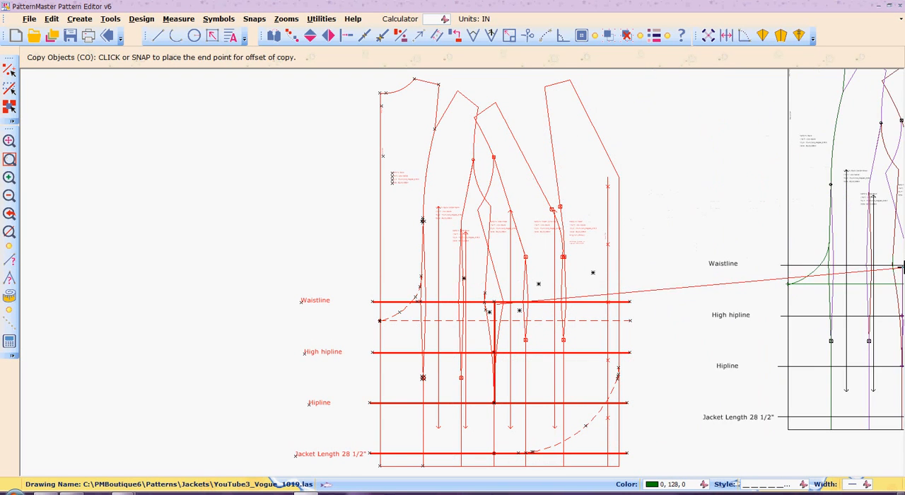
{"action": "left_click", "coordinate": [901, 309]}
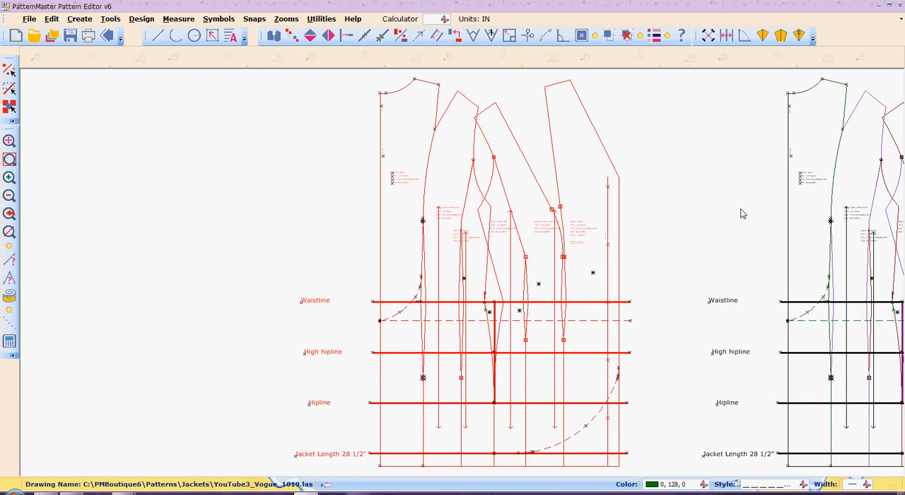
Select the whole copied draft, move it farther away from the original, and deselect it.
{"action": "left_click", "coordinate": [287, 19]}
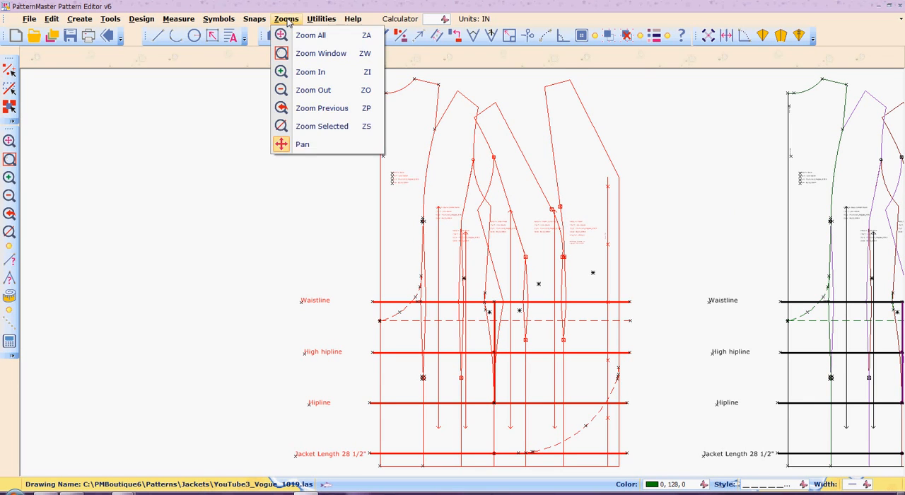
{"action": "left_click", "coordinate": [312, 148]}
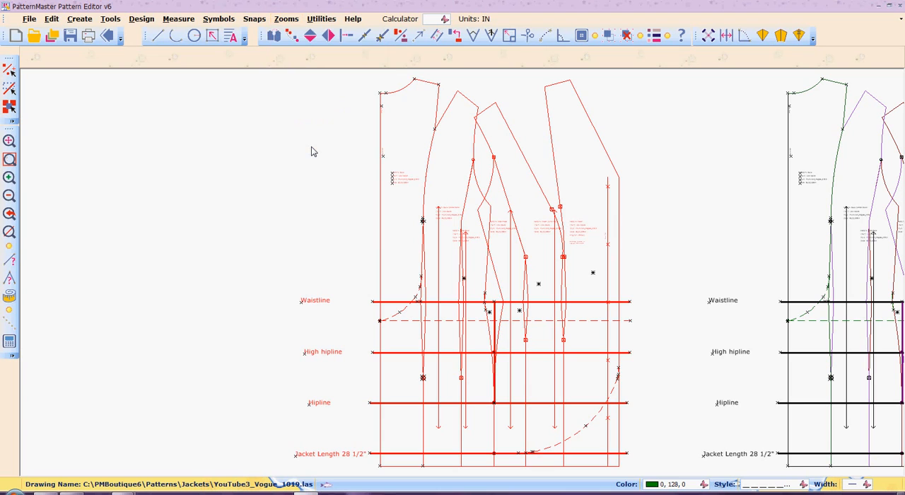
{"action": "left_click", "coordinate": [290, 20]}
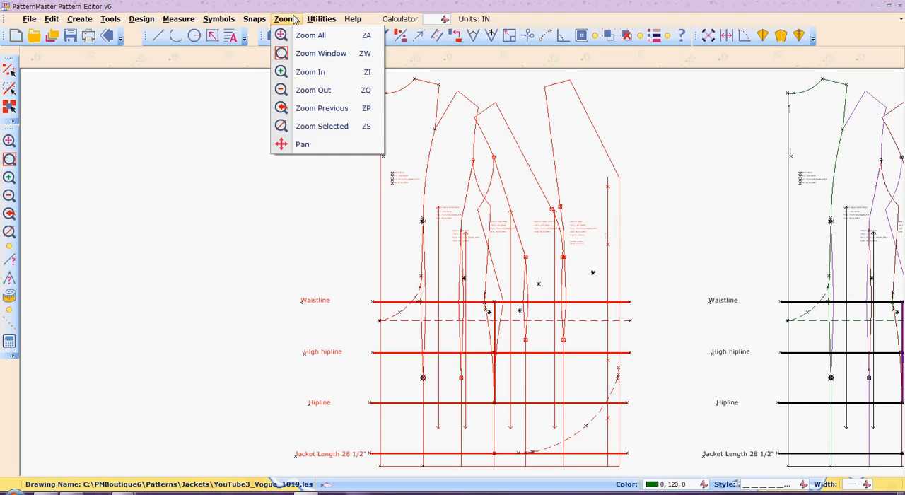
{"action": "left_click", "coordinate": [307, 145]}
{"action": "mouse_move", "coordinate": [724, 91]}
{"action": "left_mouse_down"}
{"action": "mouse_move", "coordinate": [401, 137]}
{"action": "mouse_move", "coordinate": [238, 111]}
{"action": "mouse_move", "coordinate": [228, 99]}
{"action": "left_mouse_up"}
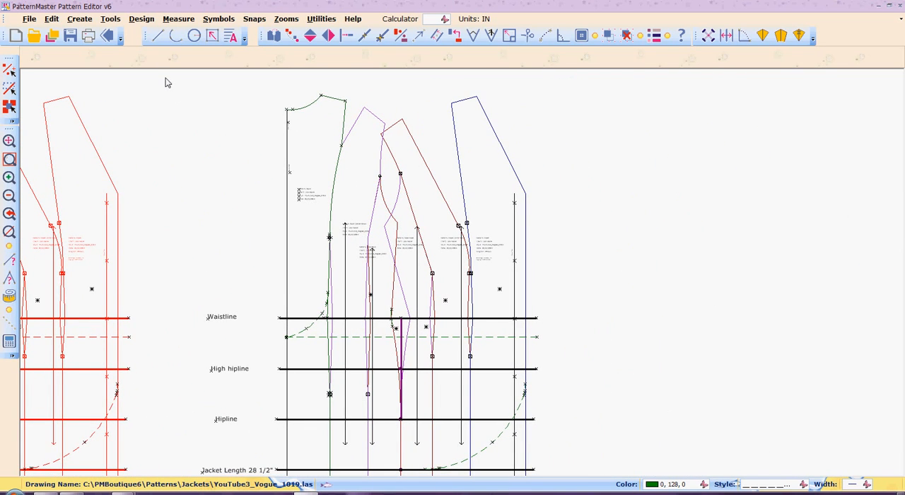
{"action": "left_click_drag", "start_coordinate": [167, 81], "coordinate": [555, 481]}
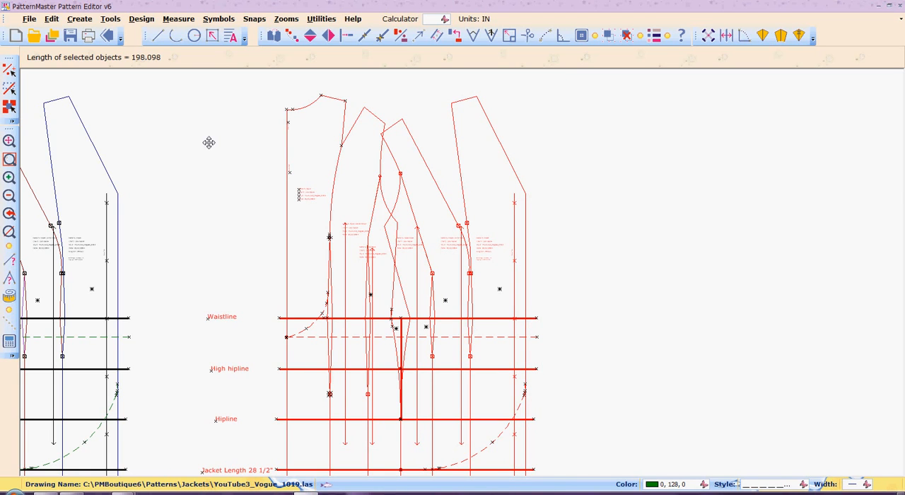
{"action": "left_click", "coordinate": [9, 196]}
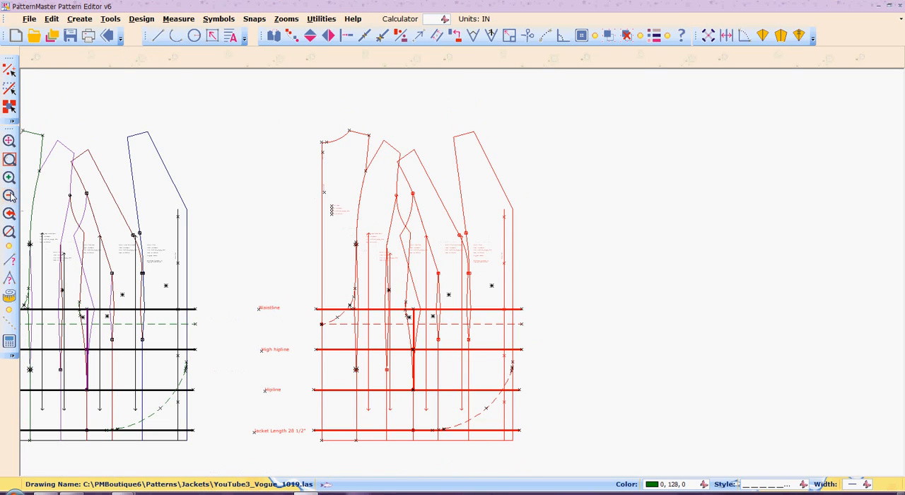
{"action": "left_click_drag", "start_coordinate": [405, 250], "coordinate": [674, 241]}
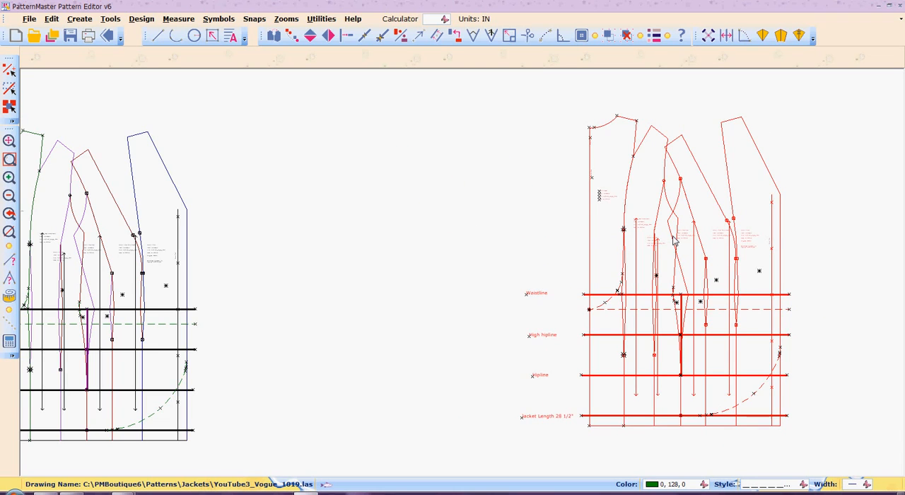
{"action": "type", "text": "za"}
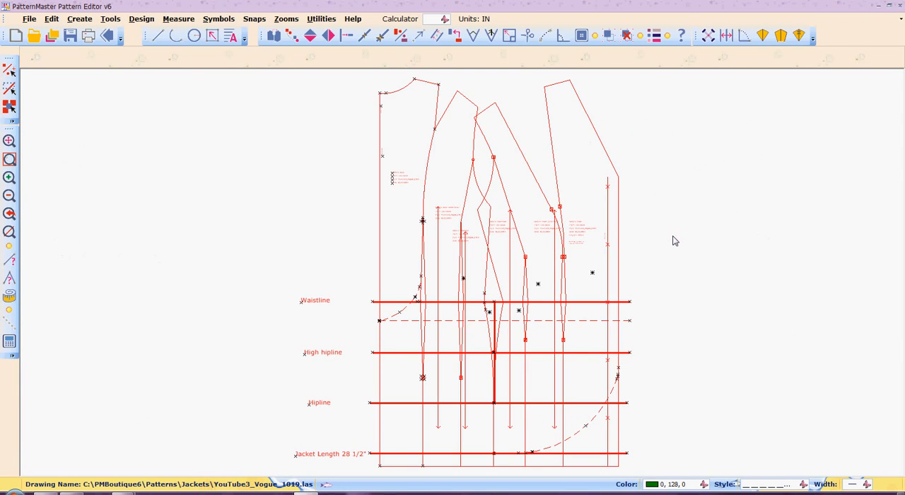
{"action": "key", "text": "Escape"}
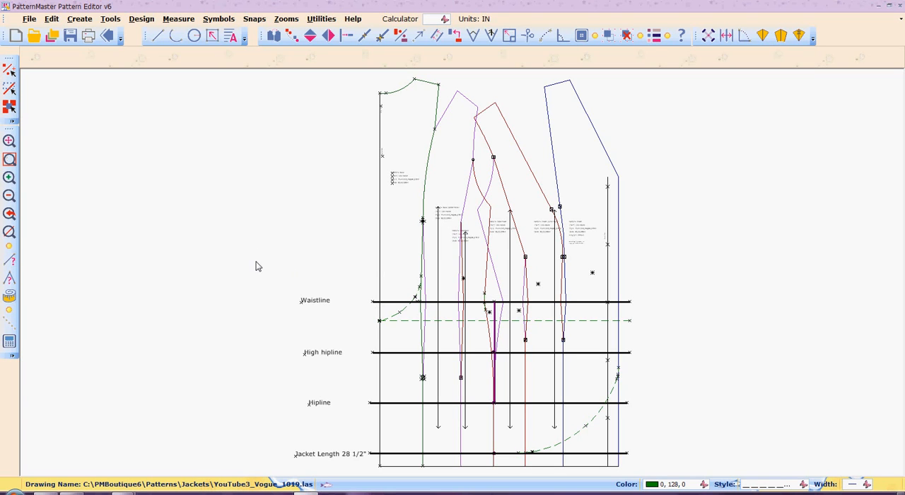
{"action": "left_click_drag", "start_coordinate": [256, 261], "coordinate": [654, 474]}
{"action": "key", "text": "z"}
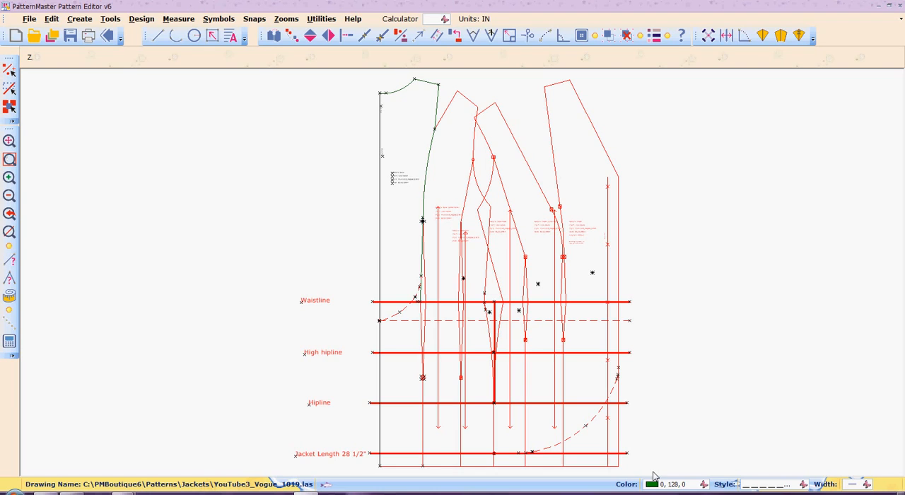
{"action": "left_click", "coordinate": [346, 306]}
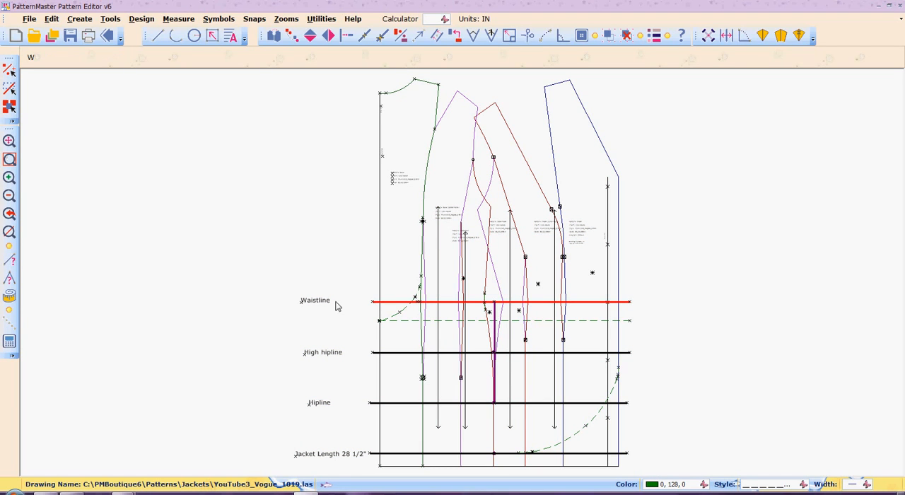
{"action": "left_click_drag", "start_coordinate": [259, 284], "coordinate": [698, 481]}
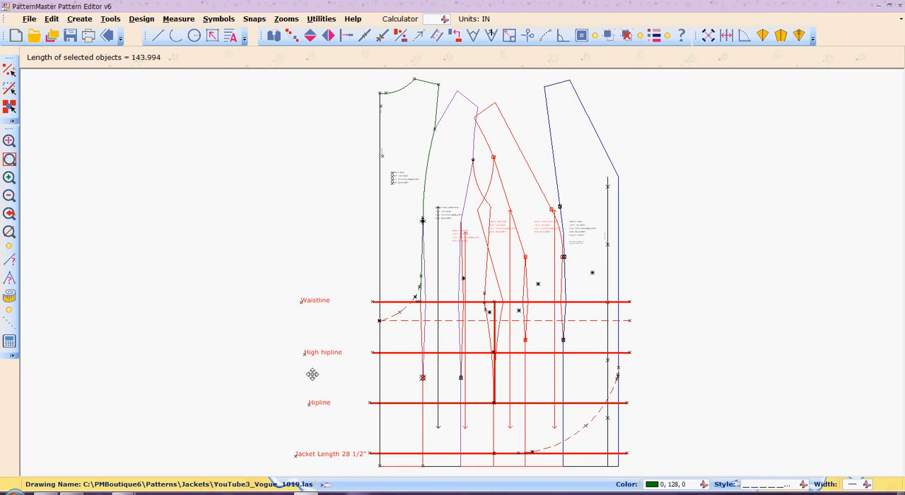
{"action": "type", "text": "W"}
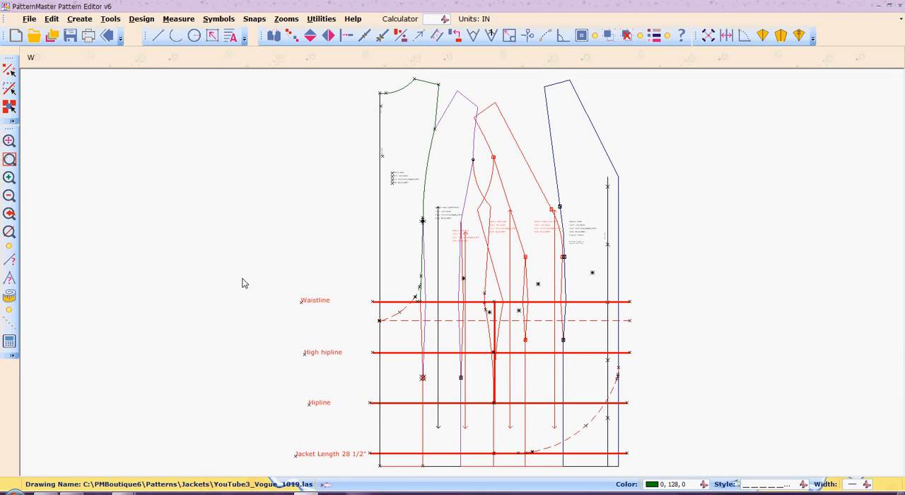
{"action": "left_click_drag", "start_coordinate": [276, 279], "coordinate": [671, 478]}
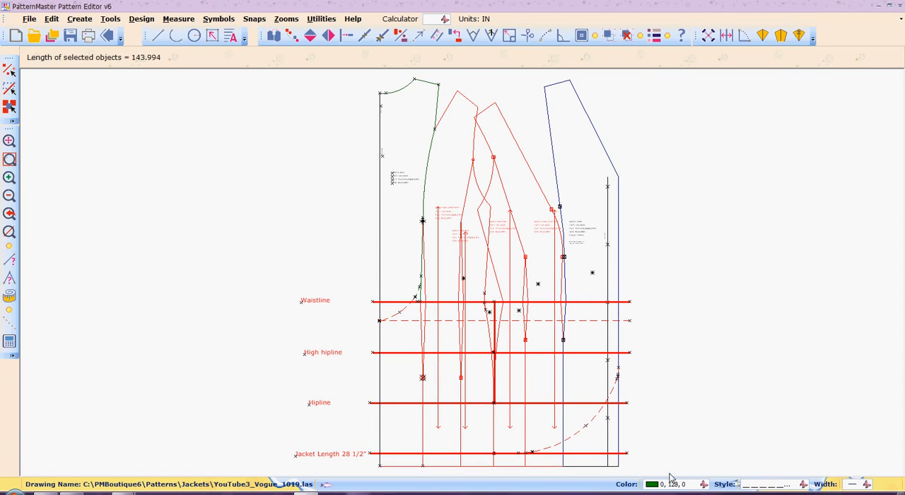
{"action": "key", "text": "Escape"}
{"action": "key", "text": "w"}
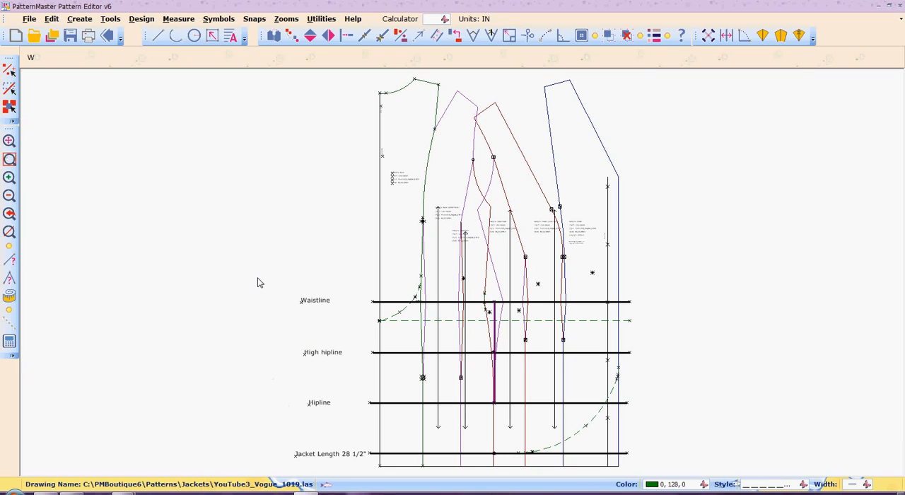
Draw a dashed arc from the lower point of the dart beside the blue front panel to the purple line's end on the hipline, bowing outward.
{"action": "left_click", "coordinate": [9, 158]}
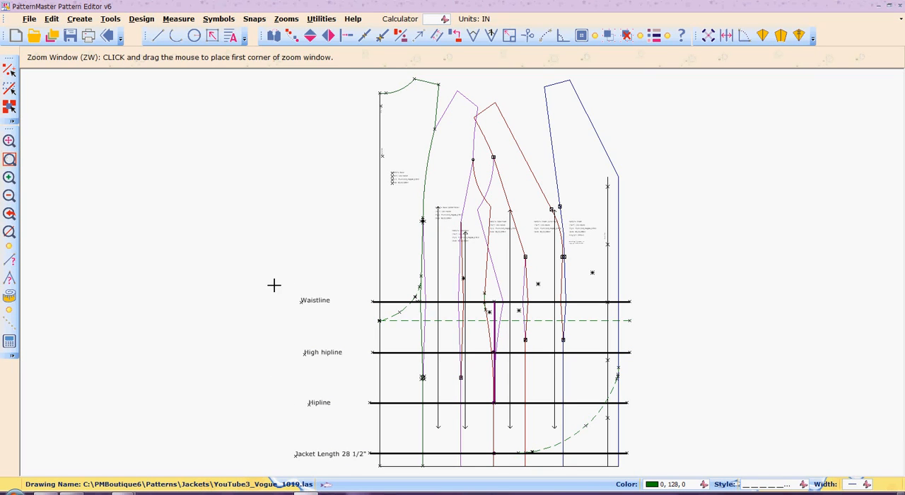
{"action": "left_click_drag", "start_coordinate": [274, 285], "coordinate": [704, 483]}
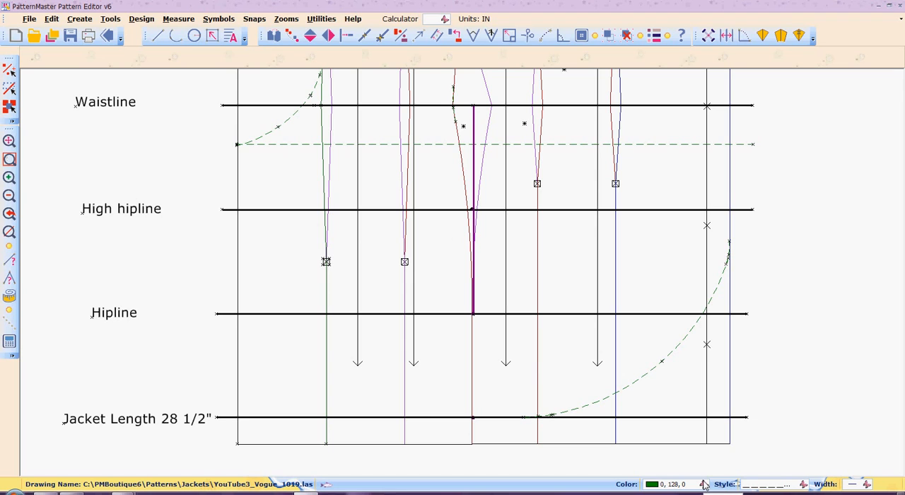
{"action": "left_click", "coordinate": [9, 197]}
{"action": "left_click", "coordinate": [10, 198]}
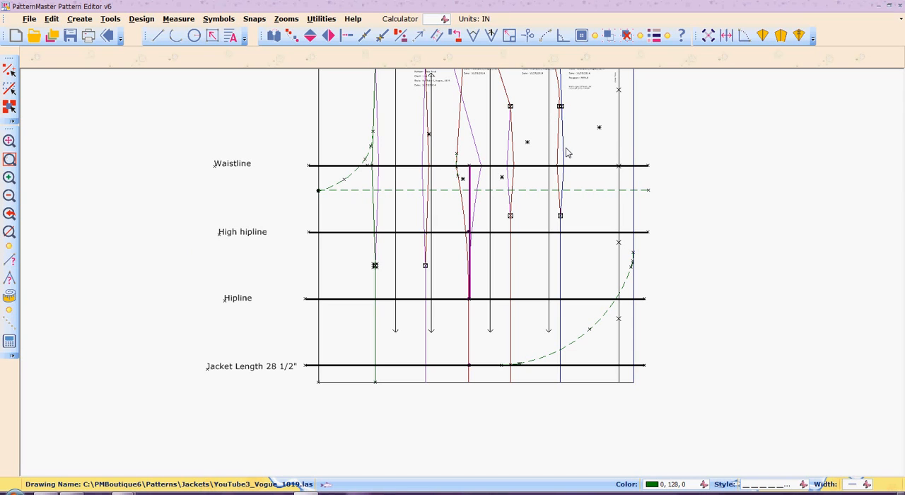
{"action": "left_click", "coordinate": [281, 21]}
{"action": "left_click", "coordinate": [298, 145]}
{"action": "left_click", "coordinate": [292, 23]}
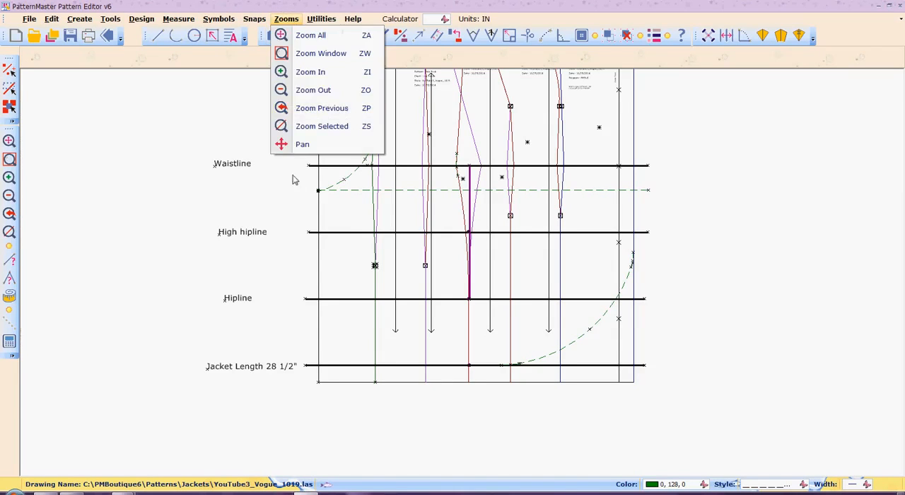
{"action": "left_click", "coordinate": [305, 147]}
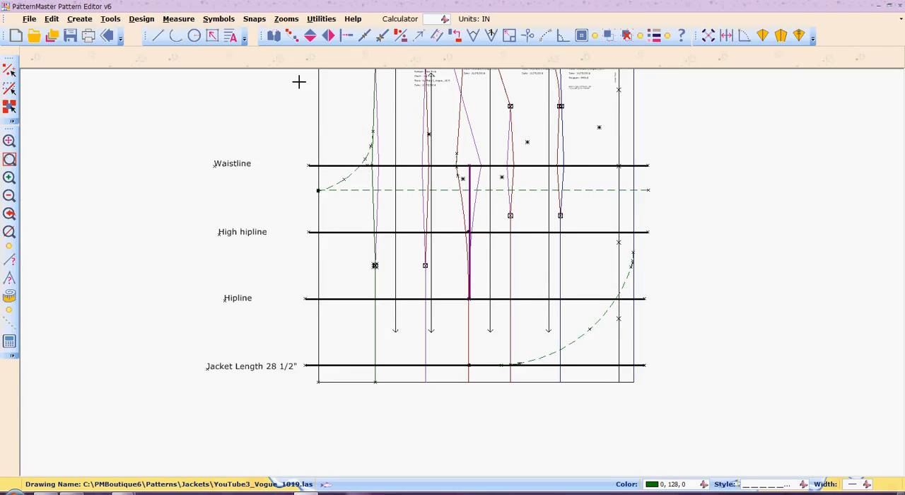
{"action": "mouse_move", "coordinate": [299, 82]}
{"action": "left_mouse_down"}
{"action": "mouse_move", "coordinate": [299, 148]}
{"action": "mouse_move", "coordinate": [303, 132]}
{"action": "mouse_move", "coordinate": [286, 123]}
{"action": "mouse_move", "coordinate": [287, 131]}
{"action": "left_mouse_up"}
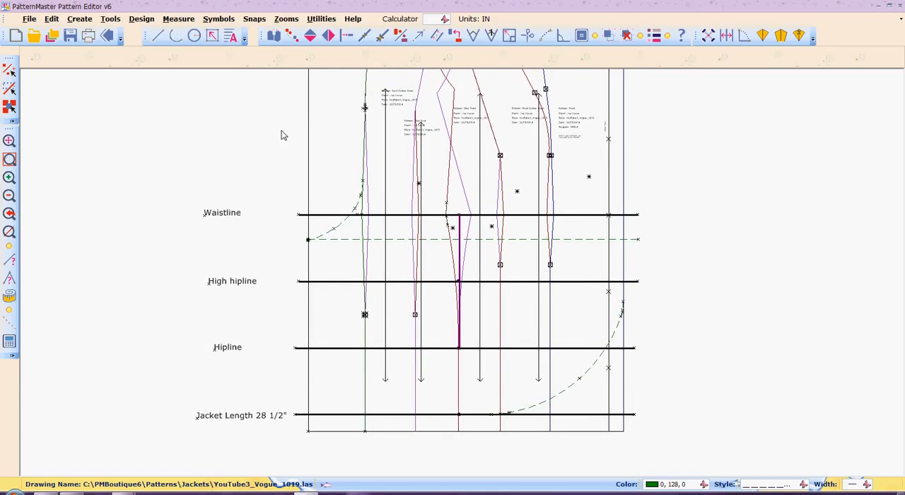
{"action": "left_click", "coordinate": [9, 177]}
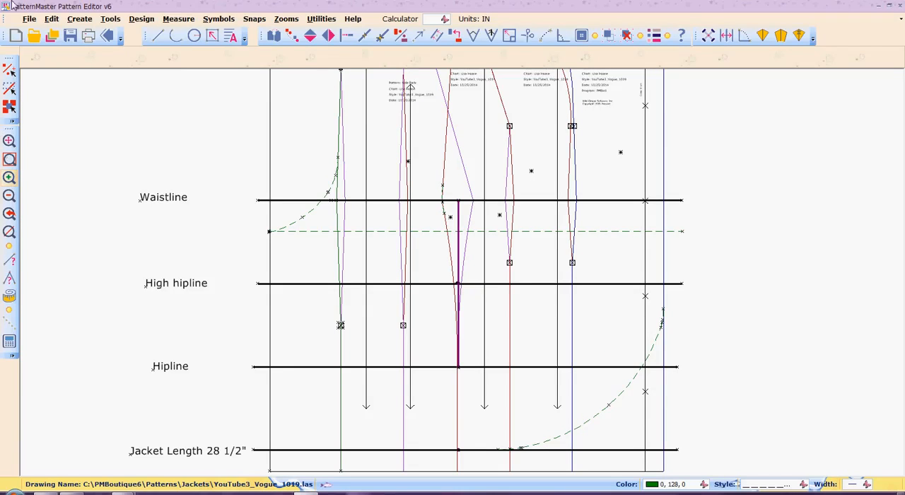
{"action": "left_click", "coordinate": [176, 37]}
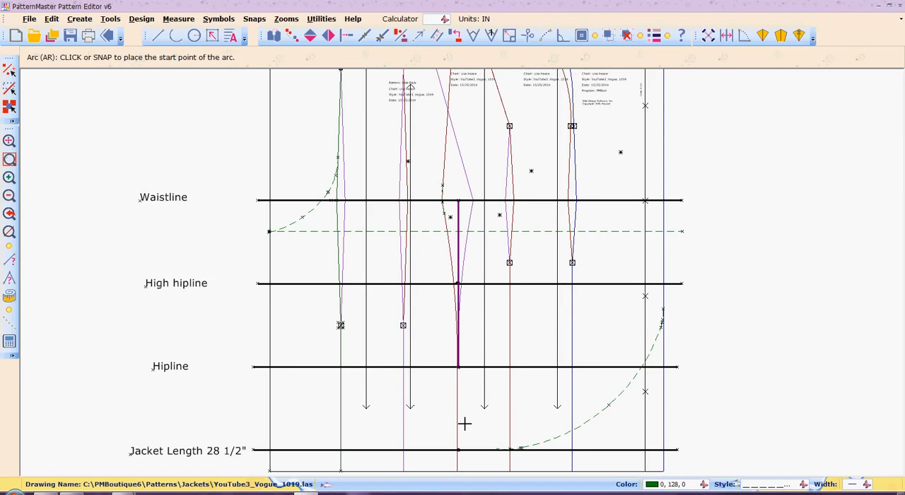
{"action": "left_click", "coordinate": [573, 263]}
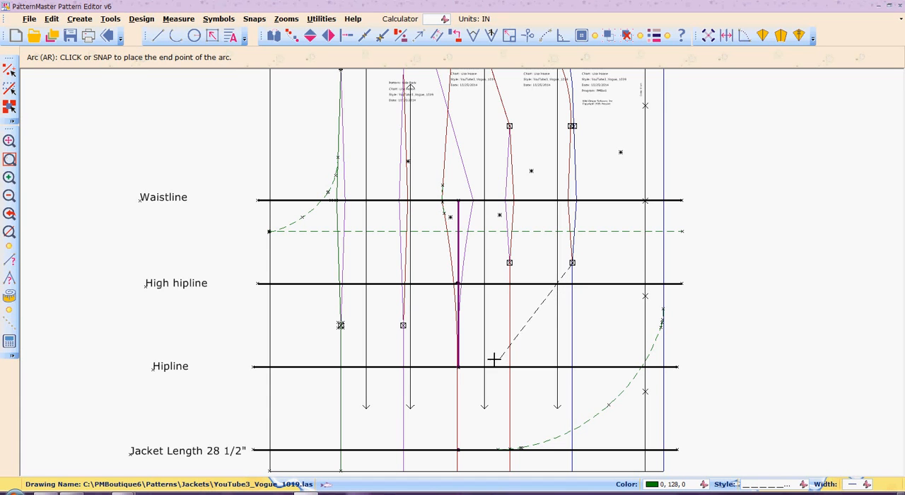
{"action": "left_click", "coordinate": [458, 367]}
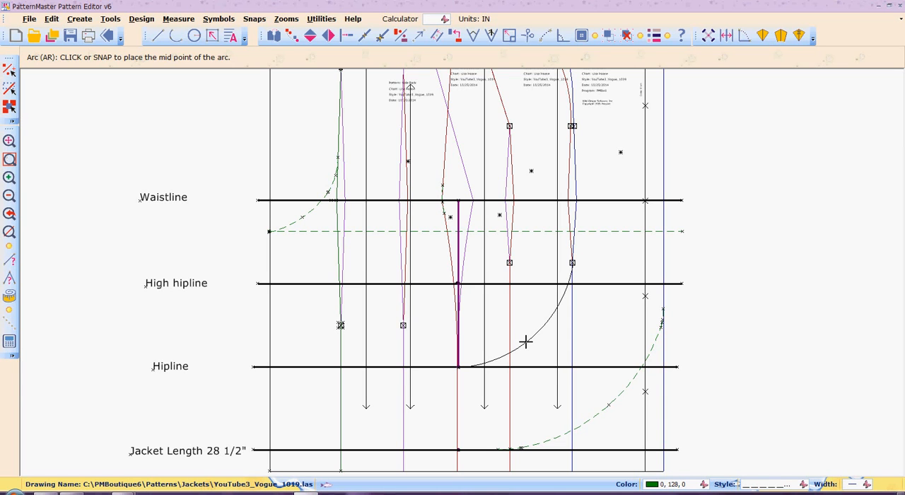
{"action": "left_click", "coordinate": [526, 342]}
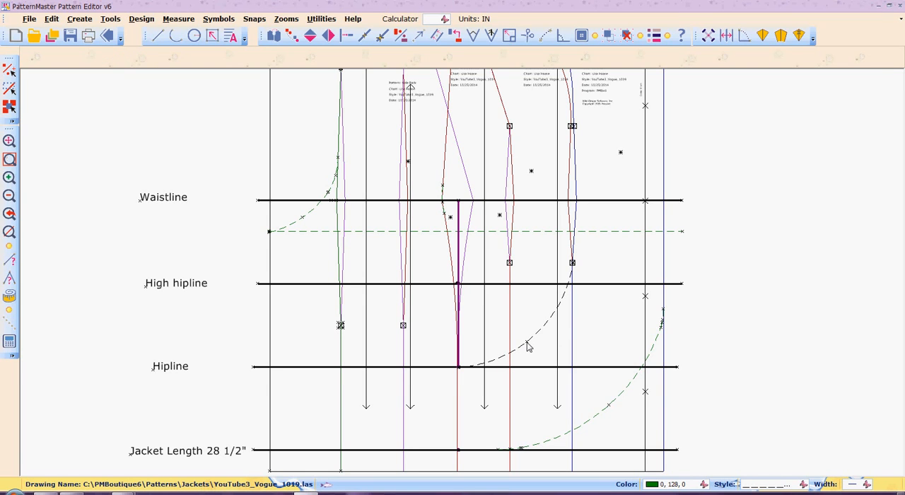
Draw a dashed arc from the lower point of the side front dart to the purple line at the high hipline, bowing slightly downward.
{"action": "key", "text": "a"}
{"action": "key", "text": "r"}
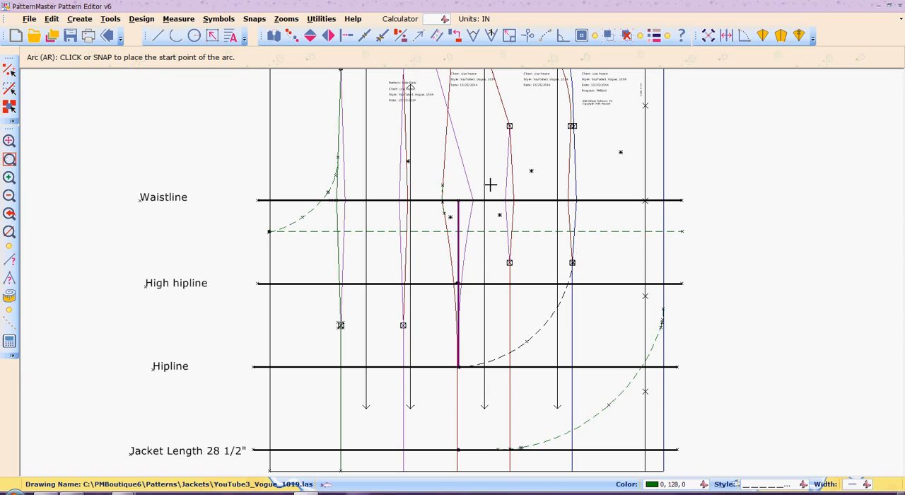
{"action": "left_click", "coordinate": [509, 262]}
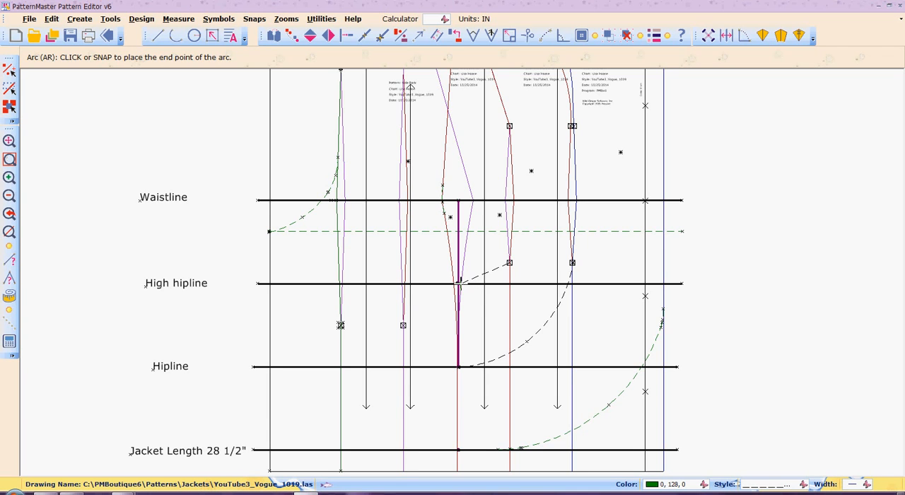
{"action": "left_click", "coordinate": [459, 284]}
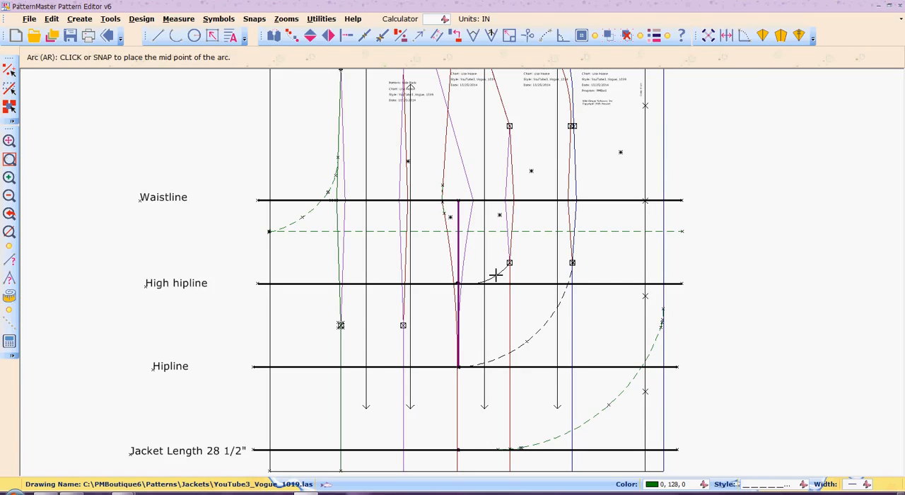
{"action": "left_click", "coordinate": [497, 274]}
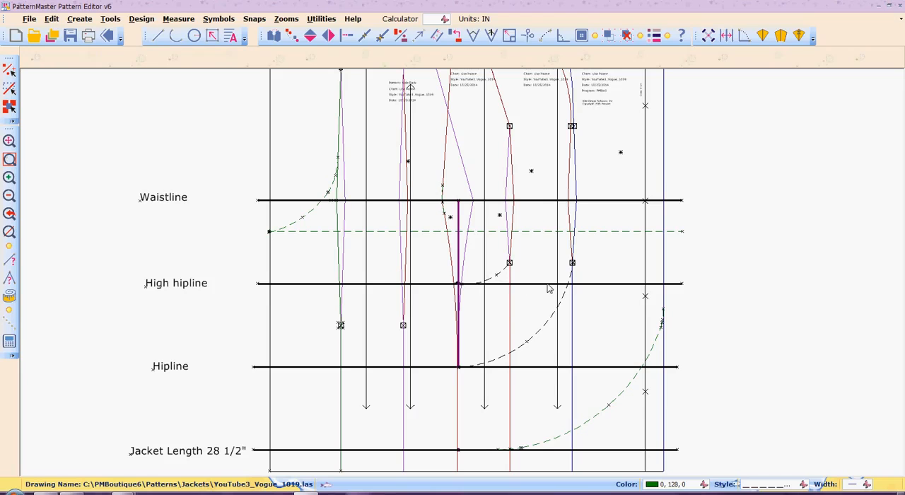
Draw a horizontal dashed guideline about 20.1 in long from the lower point of the blue front panel's dart and shift it to span the draft.
{"action": "right_click", "coordinate": [429, 201]}
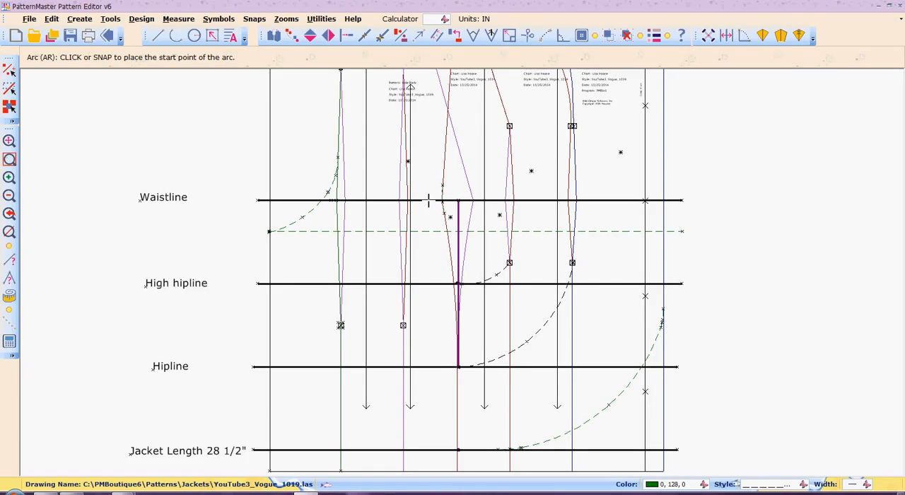
{"action": "key", "text": "l"}
{"action": "key", "text": "i"}
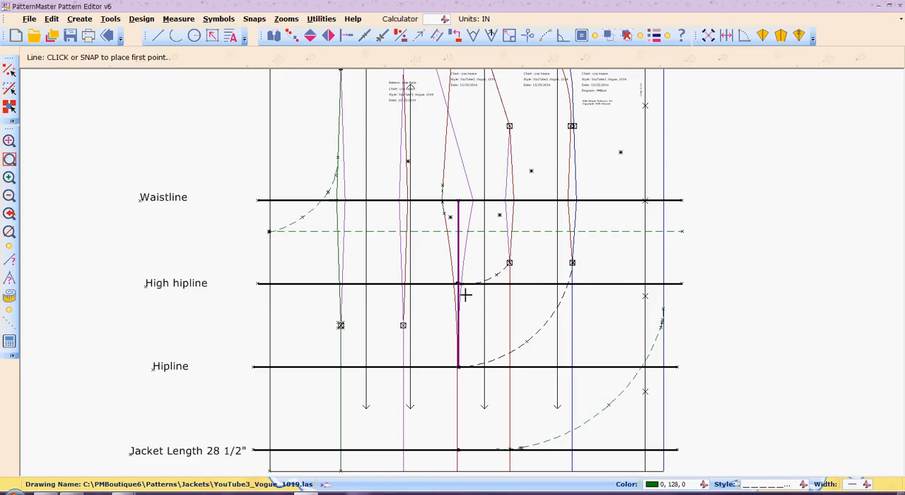
{"action": "left_click", "coordinate": [573, 263]}
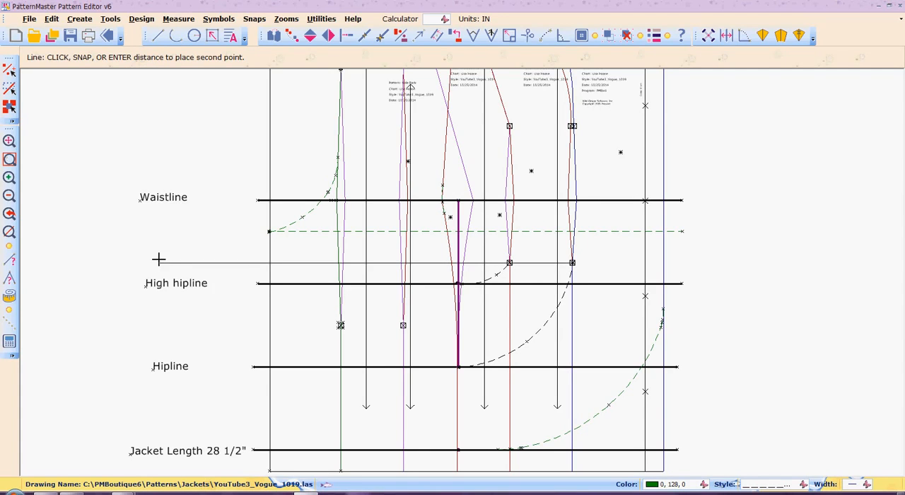
{"action": "left_click", "coordinate": [153, 262]}
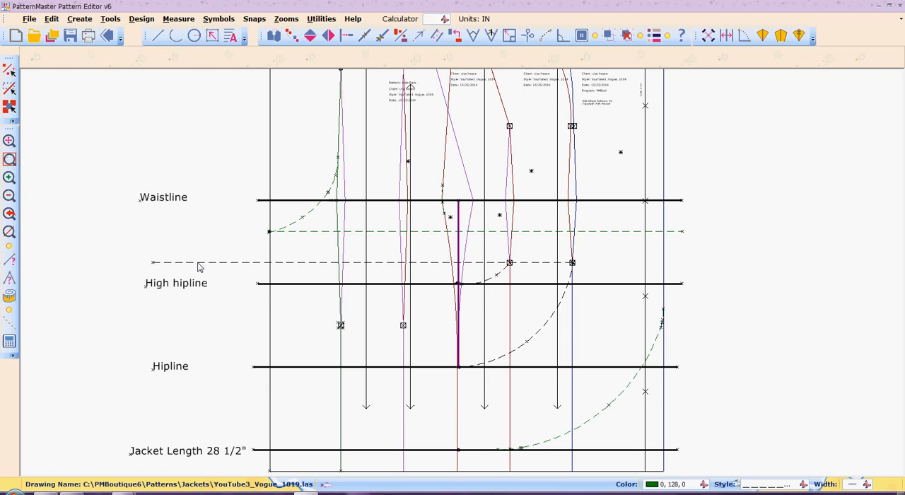
{"action": "left_click", "coordinate": [199, 267]}
{"action": "left_click_drag", "start_coordinate": [199, 267], "coordinate": [318, 265]}
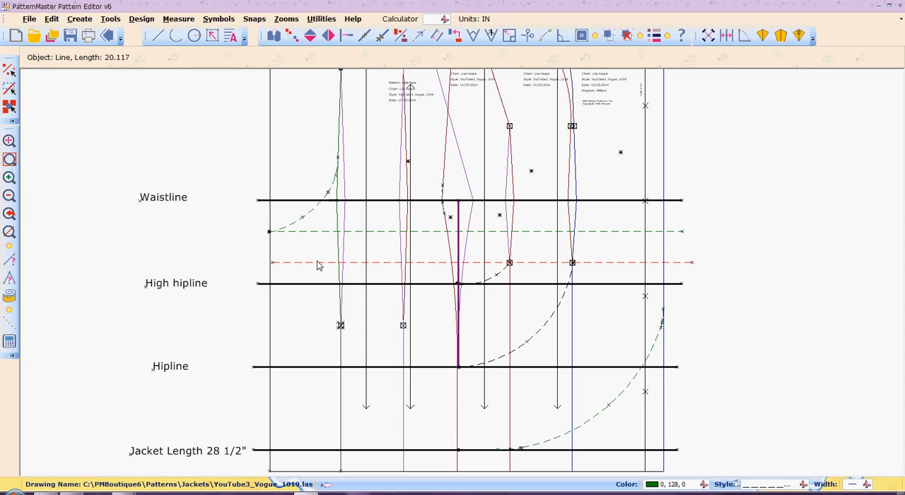
Draw a dashed arc from the dashed guideline's crossing with the dart beside the green back panel to the purple line's end on the hipline, bowing downward.
{"action": "key", "text": "a"}
{"action": "key", "text": "r"}
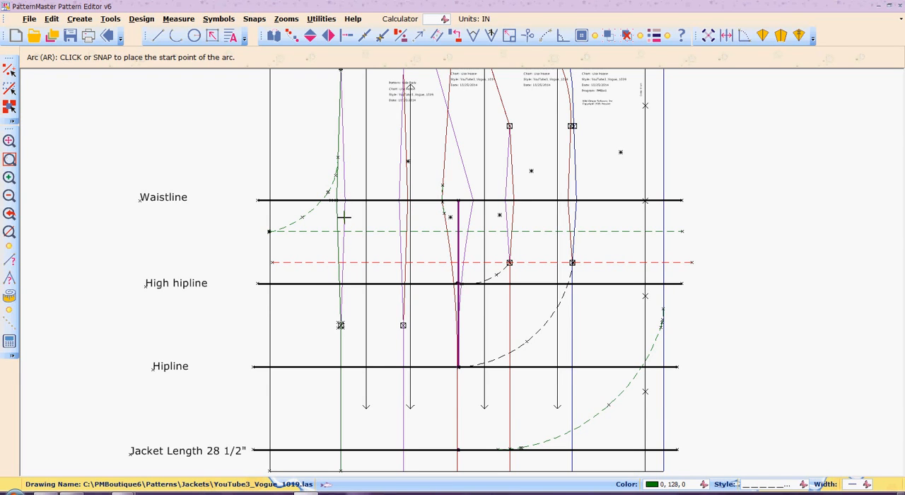
{"action": "left_click", "coordinate": [342, 262]}
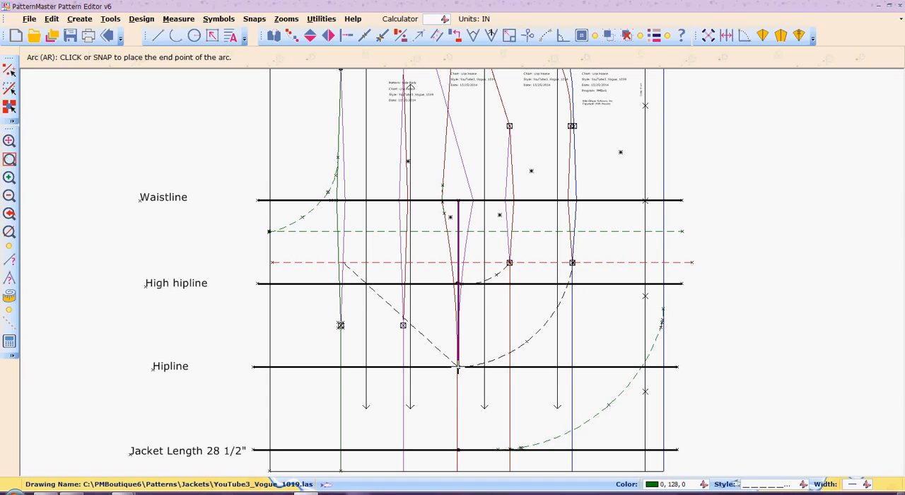
{"action": "left_click", "coordinate": [457, 367]}
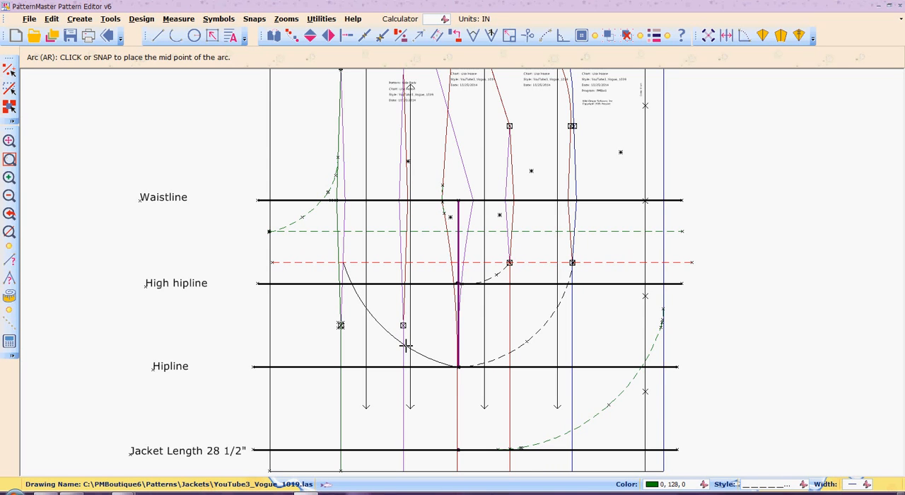
{"action": "left_click", "coordinate": [406, 345]}
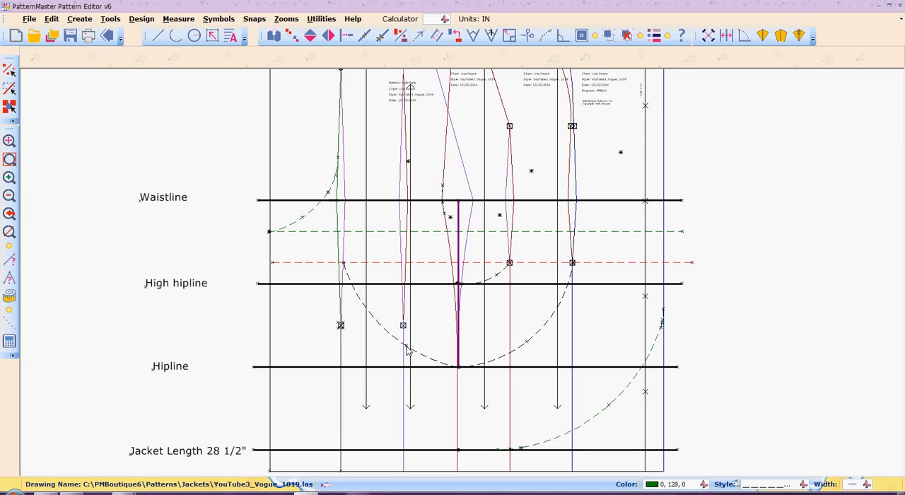
Draw a dashed arc from the dashed guideline's crossing with the side back dart to the purple line at the high hipline, bowing slightly downward.
{"action": "key", "text": "a"}
{"action": "key", "text": "r"}
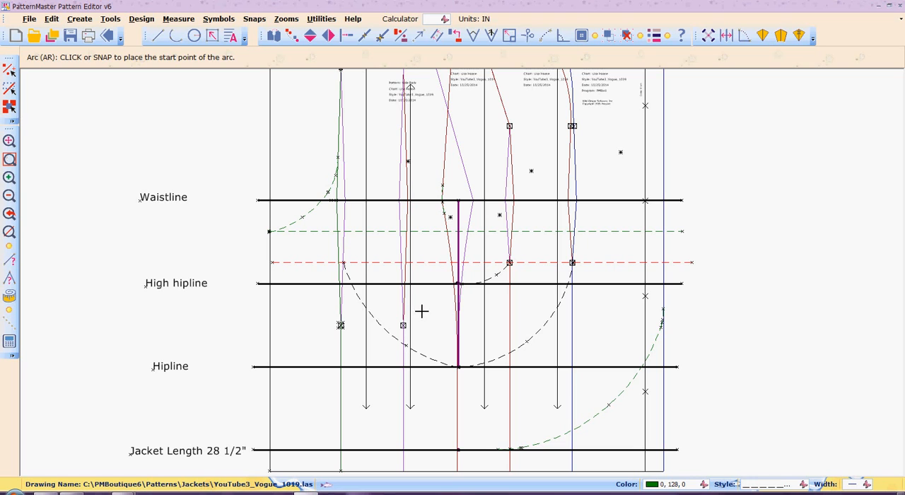
{"action": "left_click", "coordinate": [406, 263]}
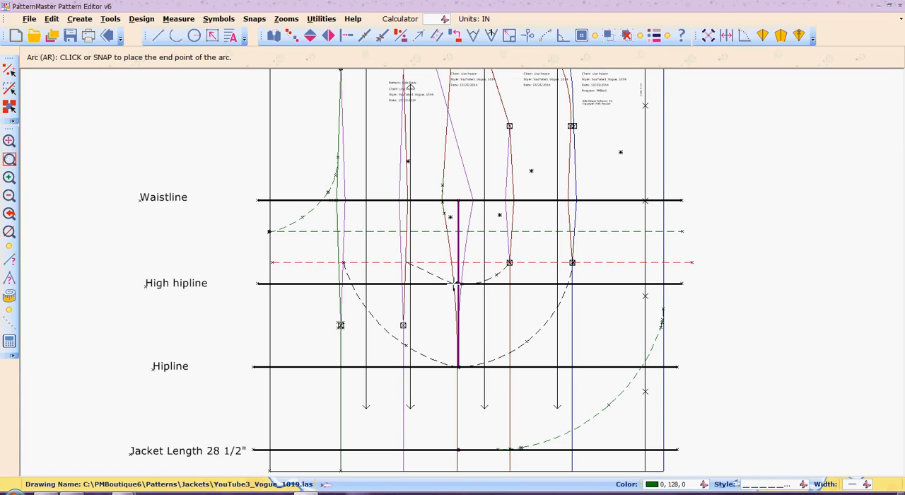
{"action": "left_click", "coordinate": [457, 283]}
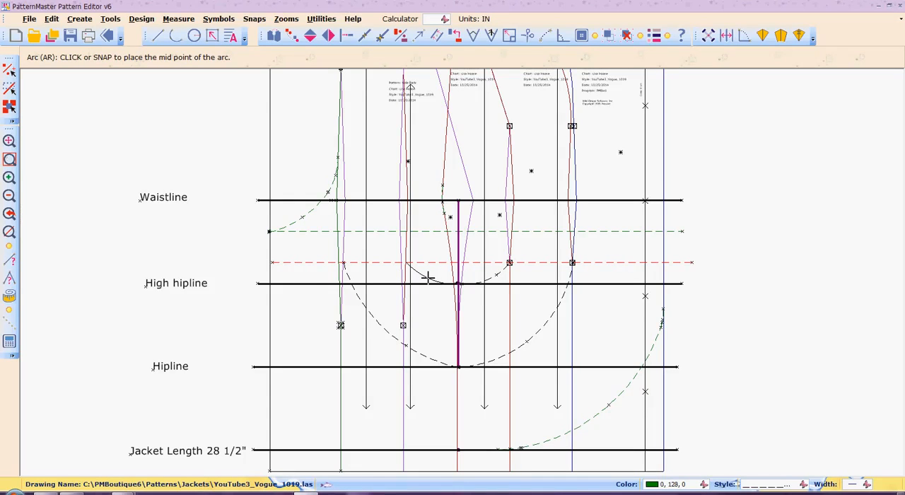
{"action": "left_click", "coordinate": [427, 277]}
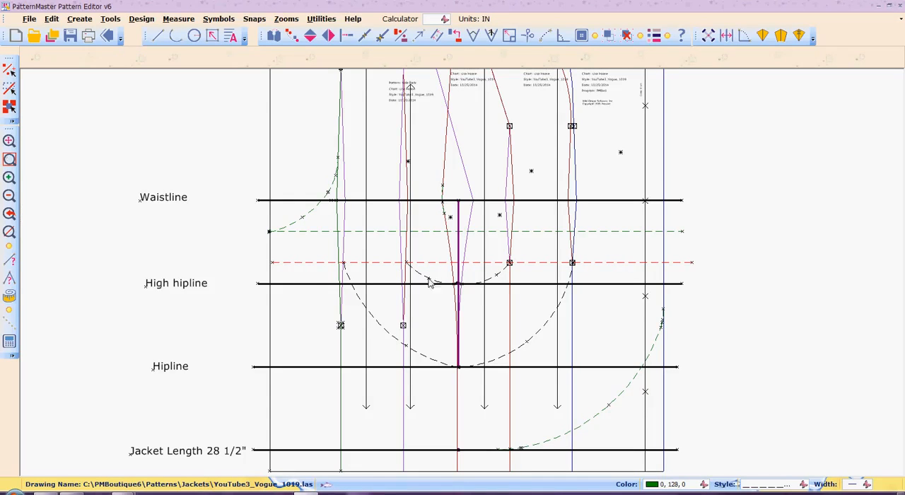
Switch to the V1019.jpg photo in Firefox and examine the seam lines on the jacket's back.
{"action": "left_click", "coordinate": [456, 408]}
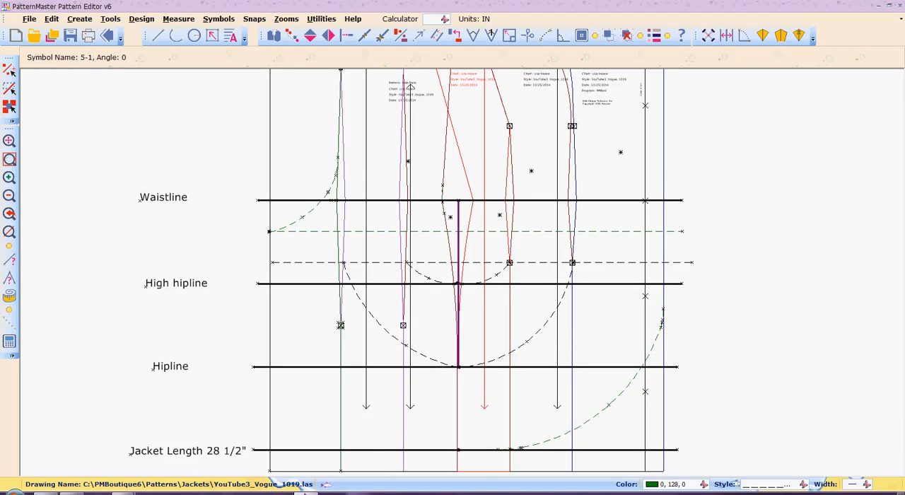
{"action": "mouse_move", "coordinate": [134, 492]}
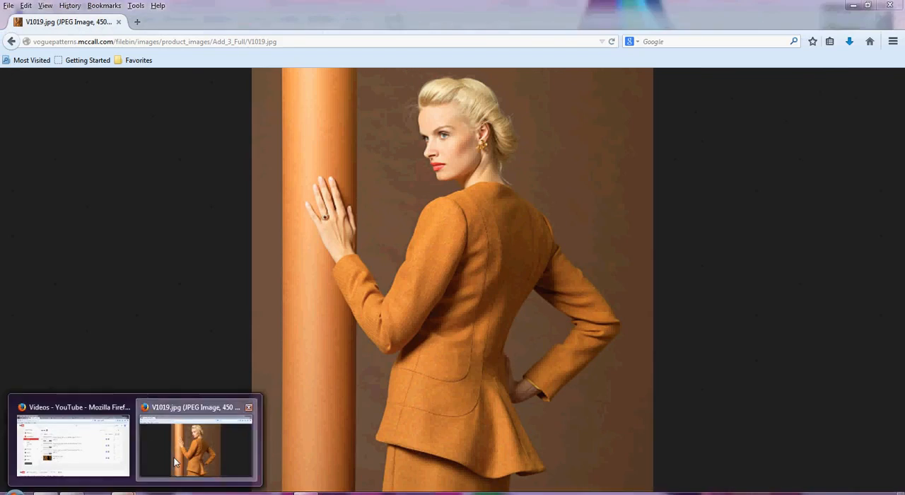
{"action": "left_click", "coordinate": [174, 461]}
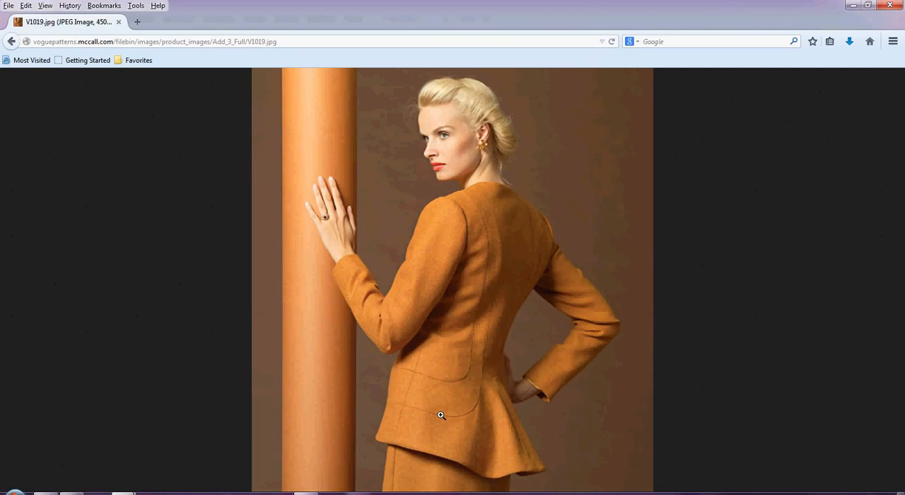
View the combined front and back suit illustration on its own, enlarge it to examine the jacket's style lines, and return to the product page.
{"action": "key", "text": "alt+Left"}
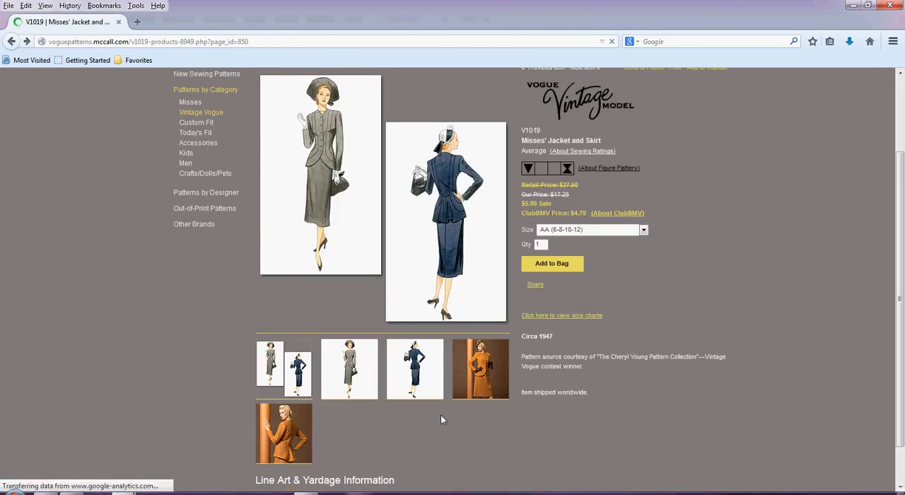
{"action": "right_click", "coordinate": [449, 187]}
{"action": "left_click", "coordinate": [475, 195]}
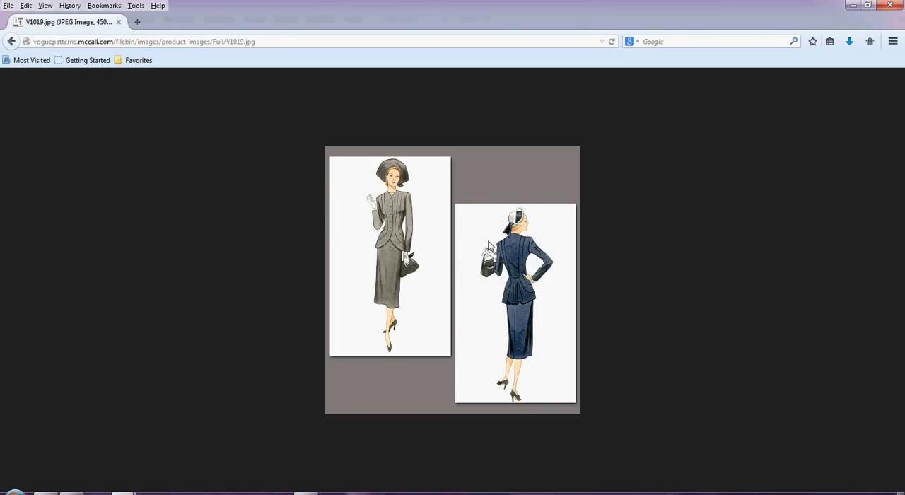
{"action": "key", "text": "ctrl+plus"}
{"action": "key", "text": "ctrl+plus"}
{"action": "key", "text": "ctrl+plus"}
{"action": "key", "text": "ctrl+plus"}
{"action": "key", "text": "ctrl+plus"}
{"action": "key", "text": "ctrl+plus"}
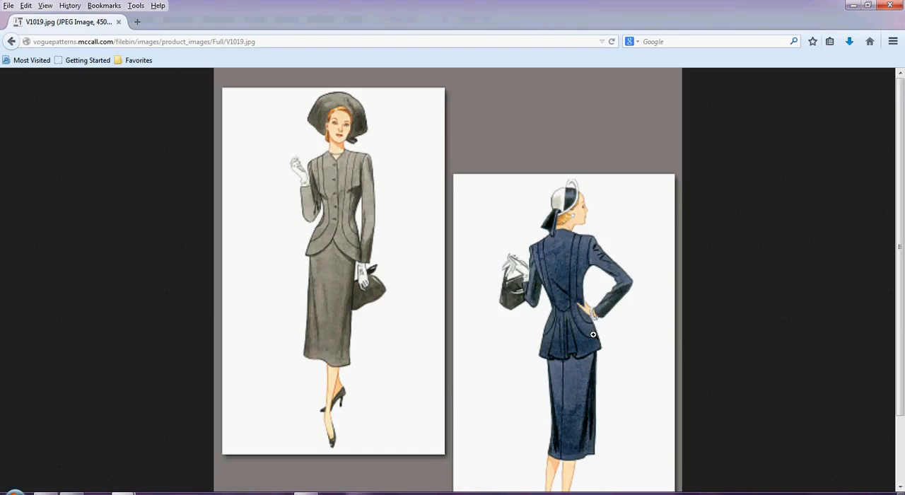
{"action": "key", "text": "alt+Left"}
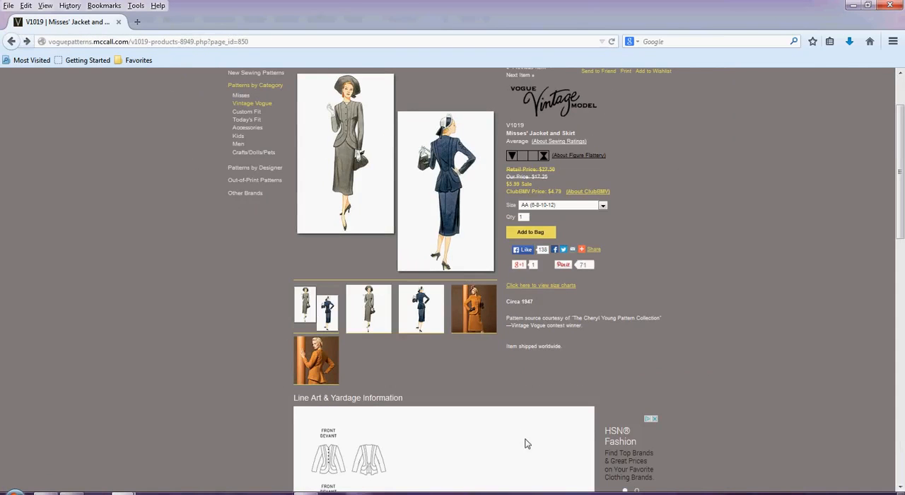
View the orange jacket's front photo on its own, enlarge it to examine the front seams, and return to the product page.
{"action": "left_click", "coordinate": [476, 300]}
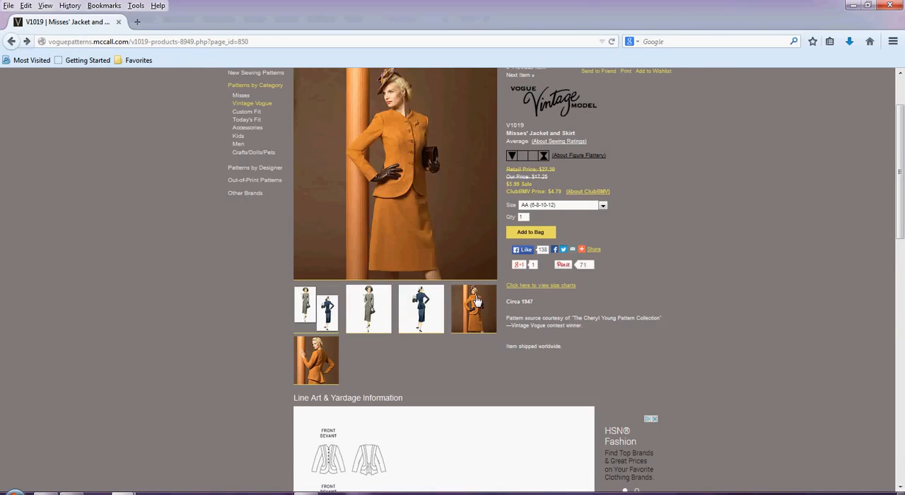
{"action": "right_click", "coordinate": [411, 123]}
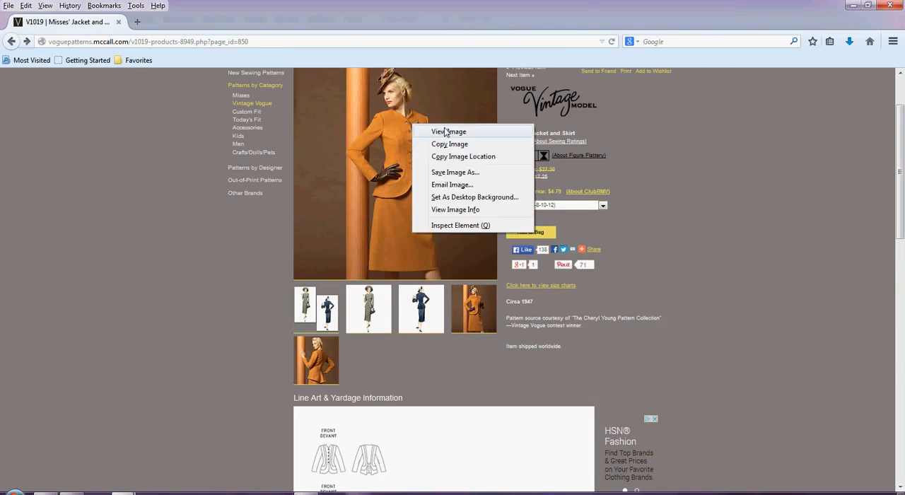
{"action": "left_click", "coordinate": [444, 131]}
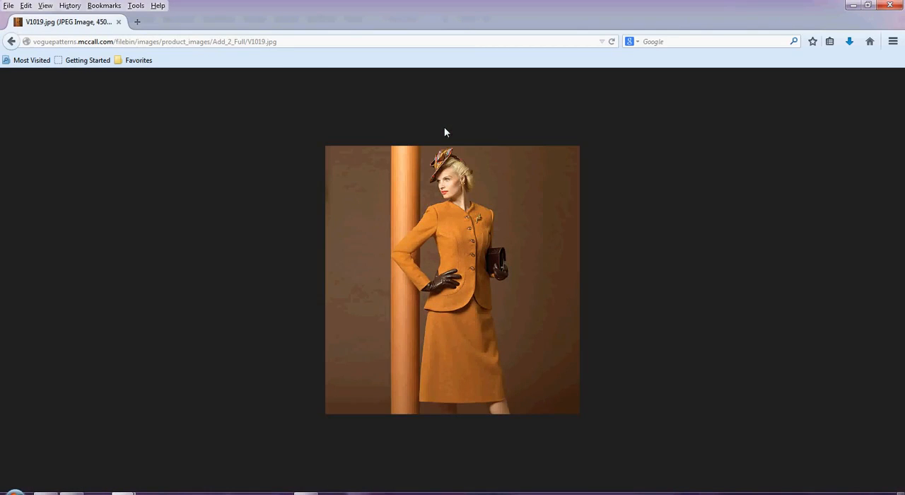
{"action": "scroll", "coordinate": [444, 127], "scroll_direction": "up", "scroll_amount": 4}
{"action": "scroll", "coordinate": [445, 128], "scroll_direction": "up", "scroll_amount": 1}
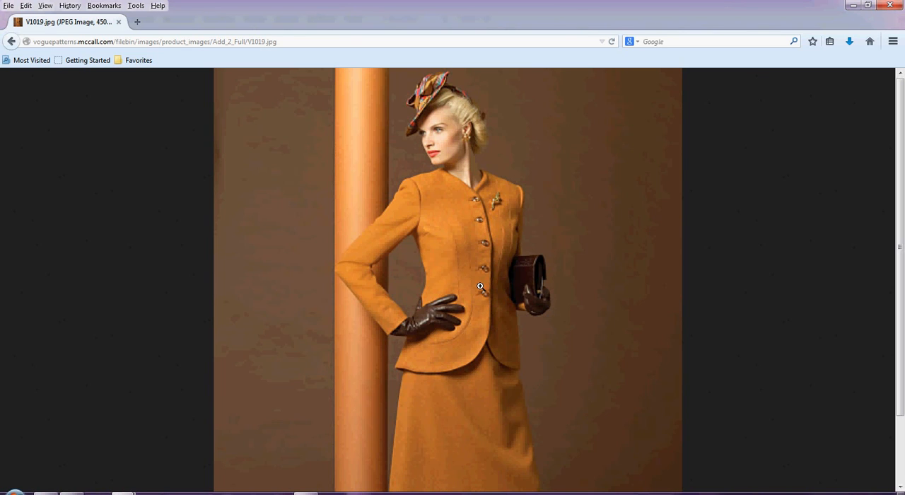
{"action": "key", "text": "alt+Left"}
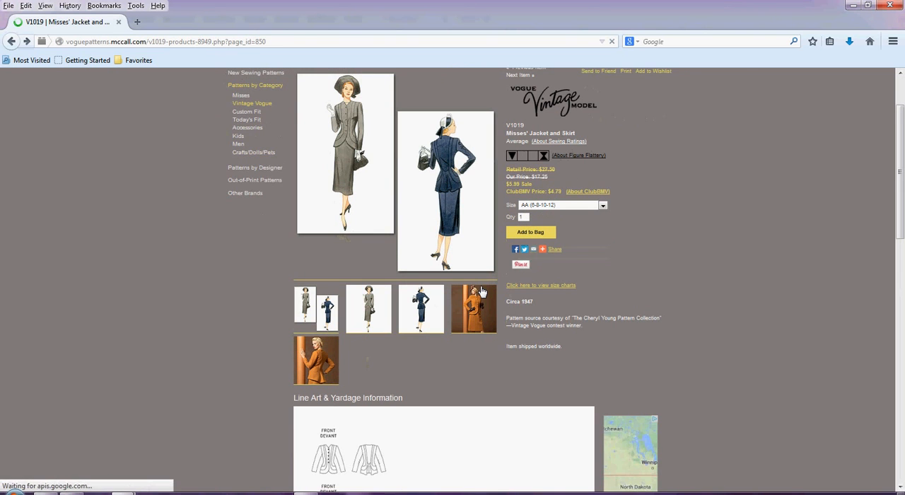
Look through the V1019 line art, description and yardage information, and return to the product images.
{"action": "scroll", "coordinate": [481, 292], "scroll_direction": "down", "scroll_amount": 5}
{"action": "scroll", "coordinate": [481, 292], "scroll_direction": "down", "scroll_amount": 3}
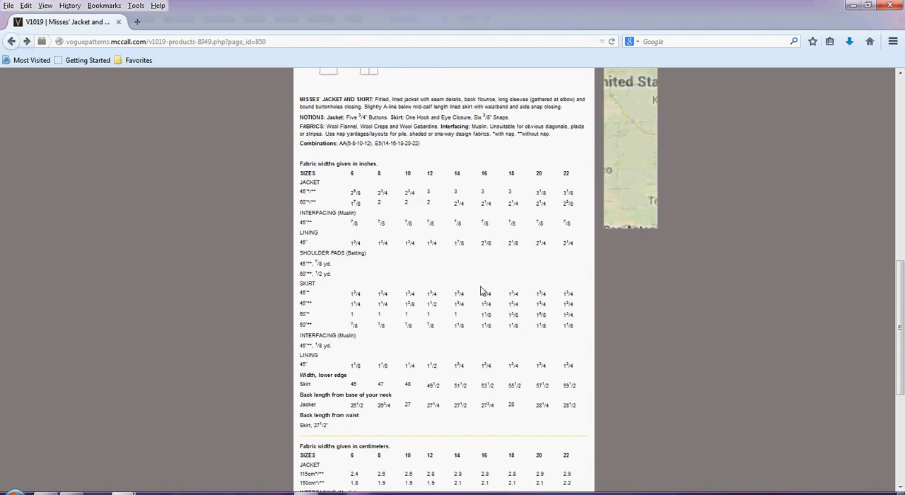
{"action": "scroll", "coordinate": [481, 291], "scroll_direction": "up", "scroll_amount": 2}
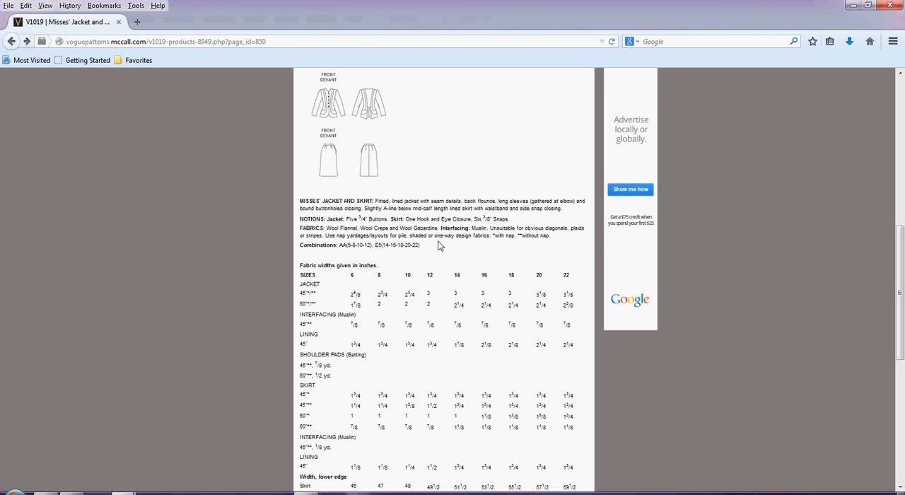
{"action": "scroll", "coordinate": [438, 245], "scroll_direction": "up", "scroll_amount": 10}
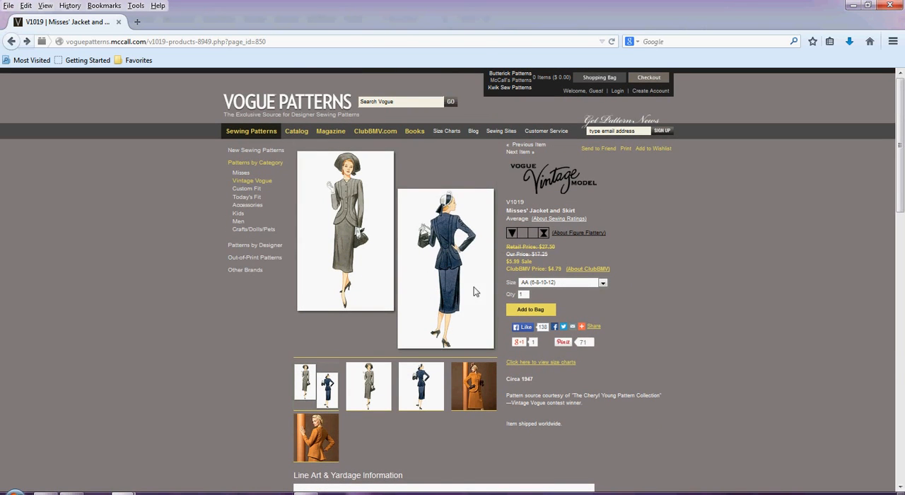
Preview the orange jacket's front photo, view the grey suit's front illustration on its own, and return to the product page.
{"action": "left_click", "coordinate": [475, 396]}
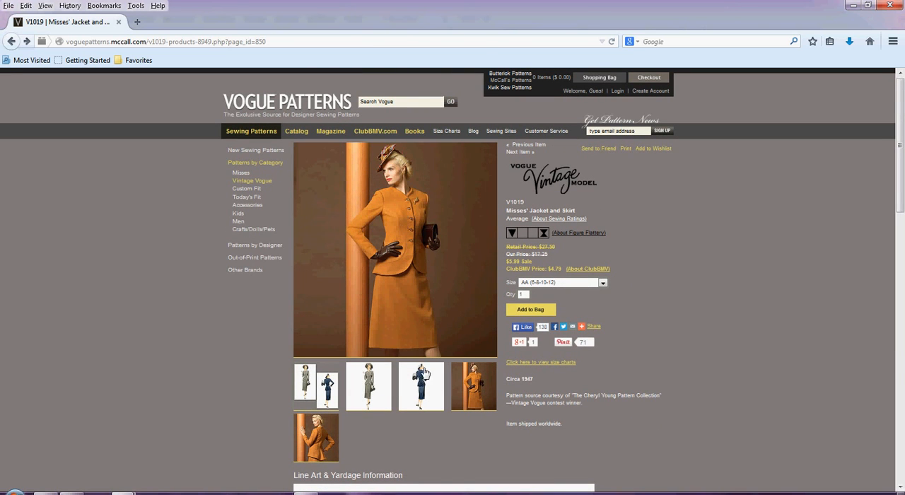
{"action": "left_click", "coordinate": [376, 386]}
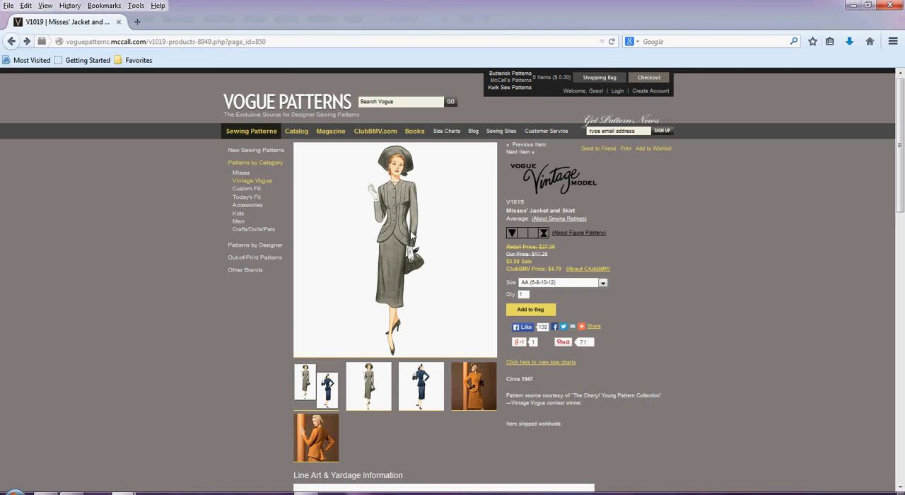
{"action": "right_click", "coordinate": [413, 234]}
{"action": "left_click", "coordinate": [450, 240]}
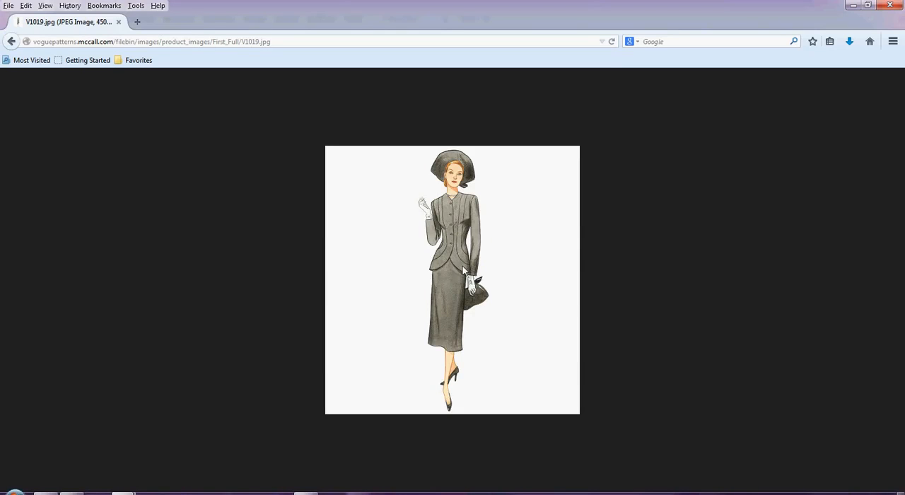
{"action": "key", "text": "alt+Left"}
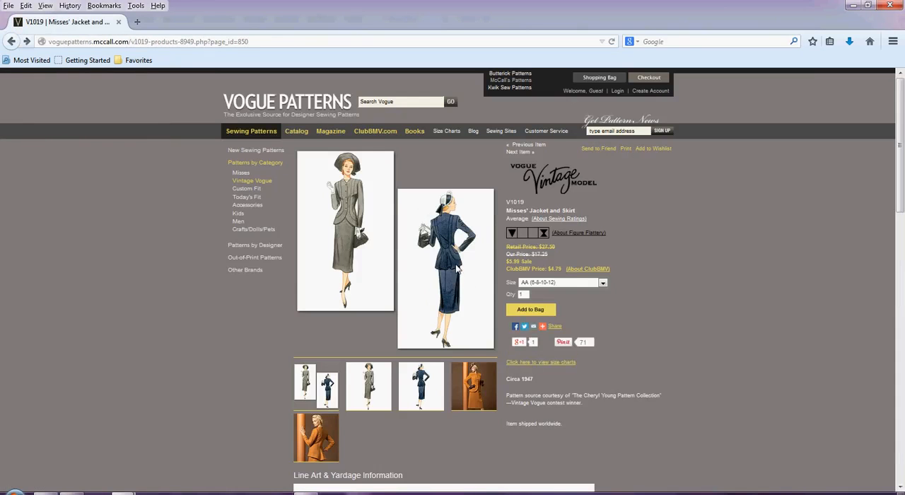
View the combined illustration again to check the navy jacket's back, and go back to the product page.
{"action": "right_click", "coordinate": [459, 267]}
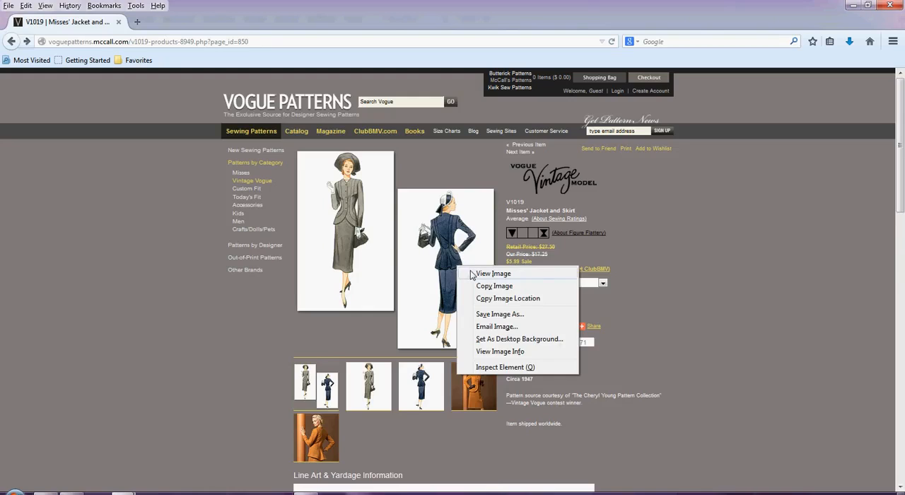
{"action": "left_click", "coordinate": [472, 274]}
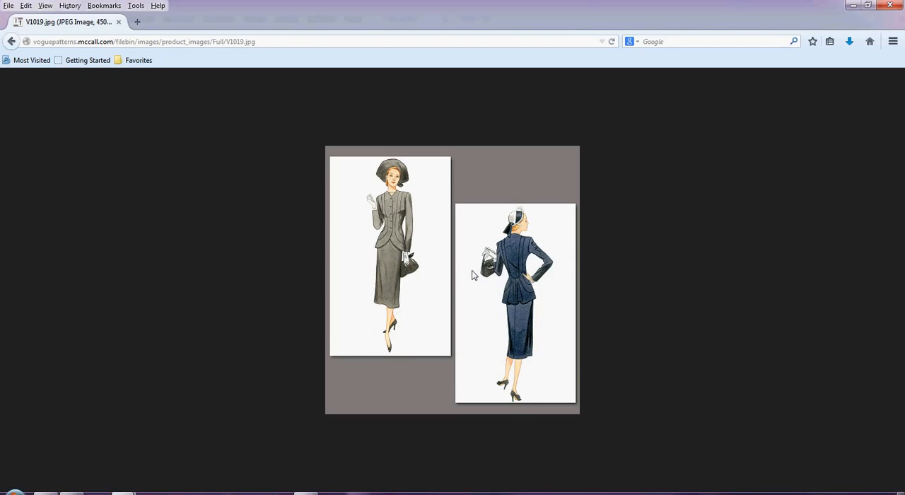
{"action": "key", "text": "alt+Left"}
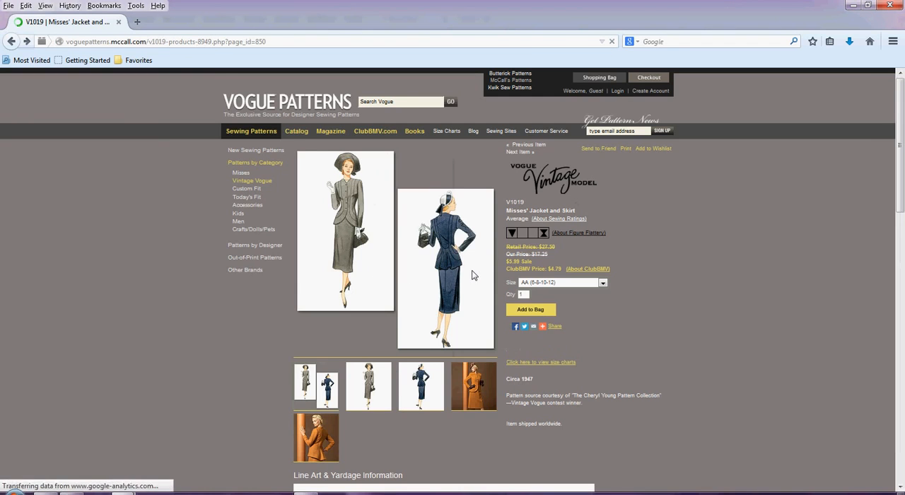
View the navy suit's back illustration on its own, enlarge it to examine the jacket's back seams, and return to the product page.
{"action": "left_click", "coordinate": [433, 389]}
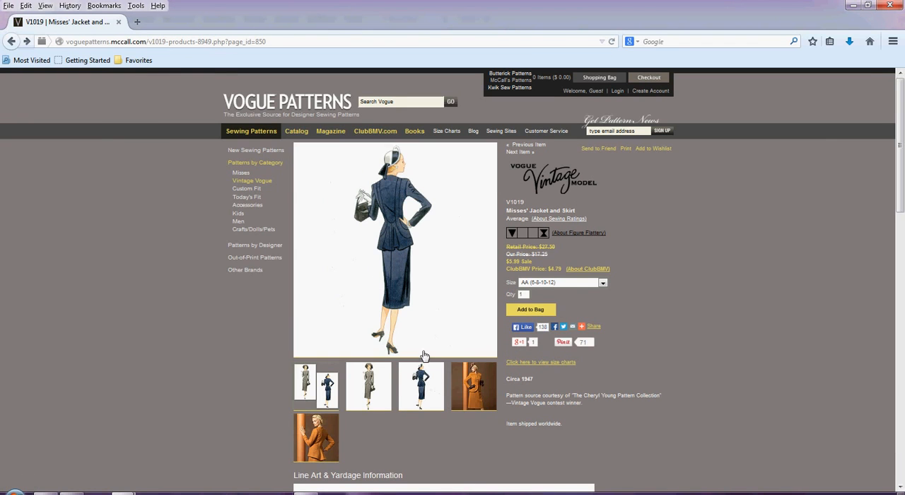
{"action": "right_click", "coordinate": [421, 246]}
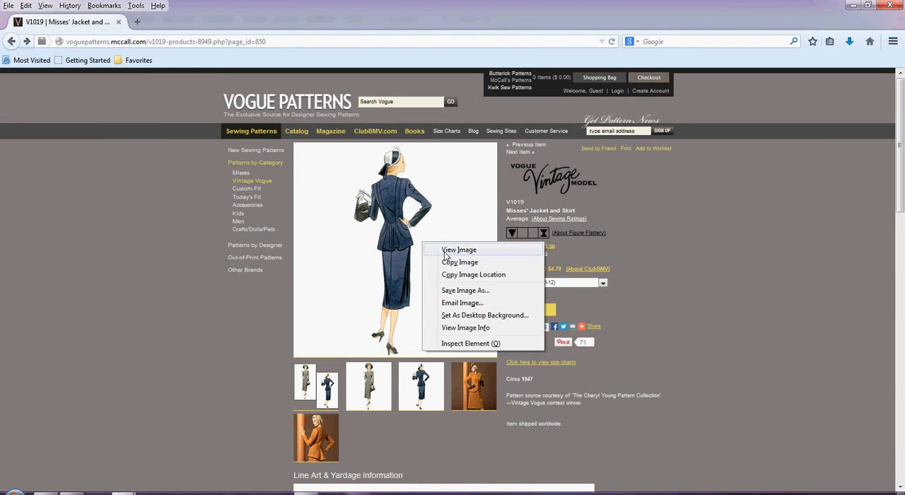
{"action": "left_click", "coordinate": [446, 252]}
{"action": "scroll", "coordinate": [445, 256], "scroll_direction": "up", "scroll_amount": 3}
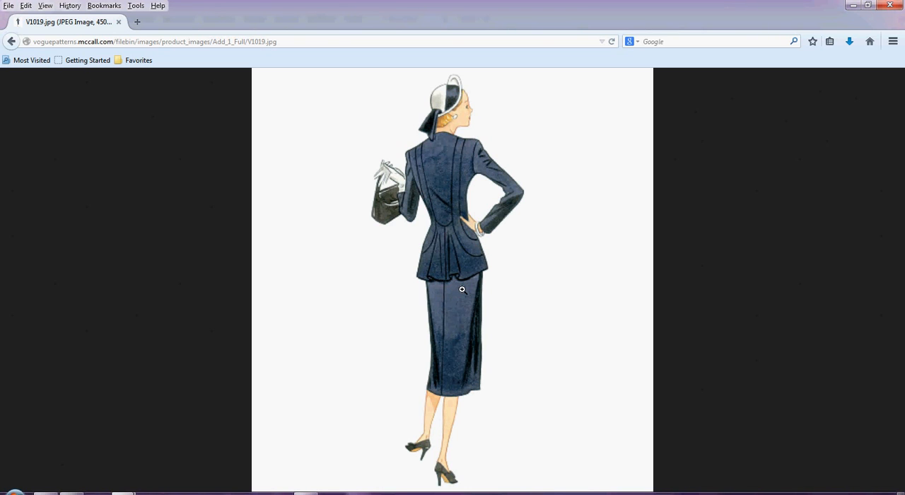
{"action": "key", "text": "alt+Left"}
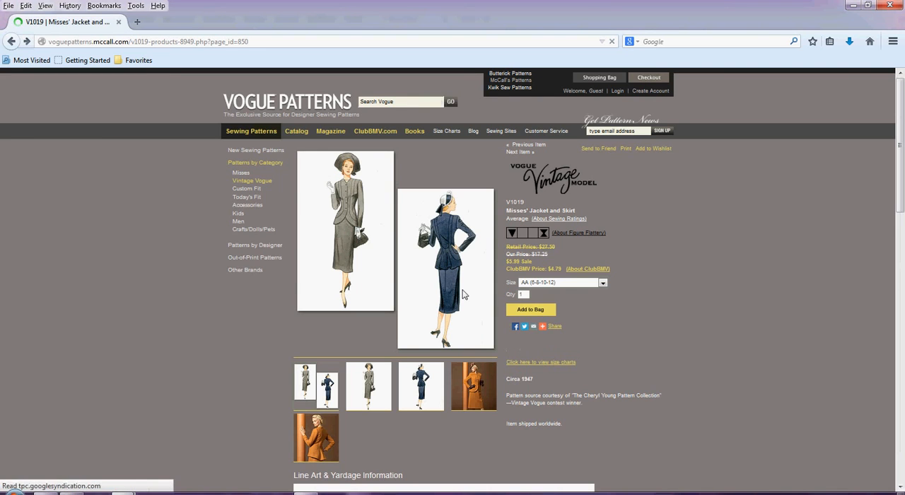
View the orange jacket's back photo on its own, enlarge it to examine the curved hip seams, and return to the product page.
{"action": "left_click", "coordinate": [328, 445]}
{"action": "right_click", "coordinate": [433, 242]}
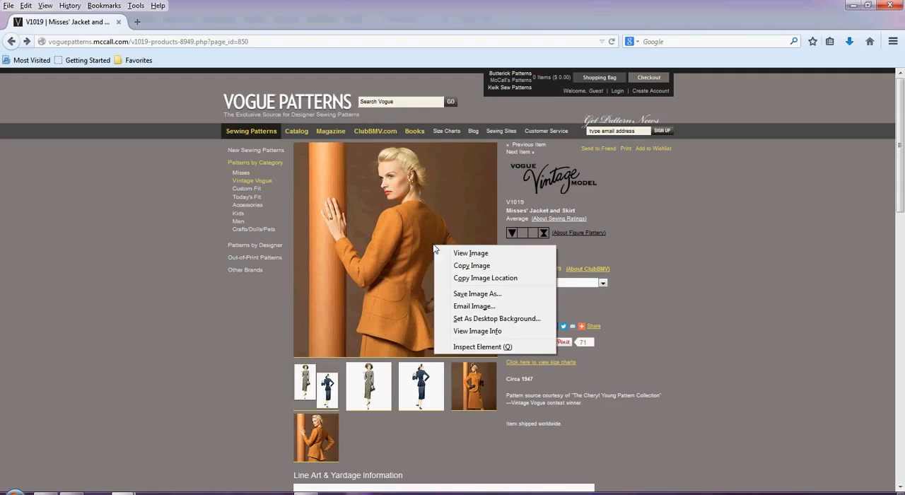
{"action": "left_click", "coordinate": [446, 251]}
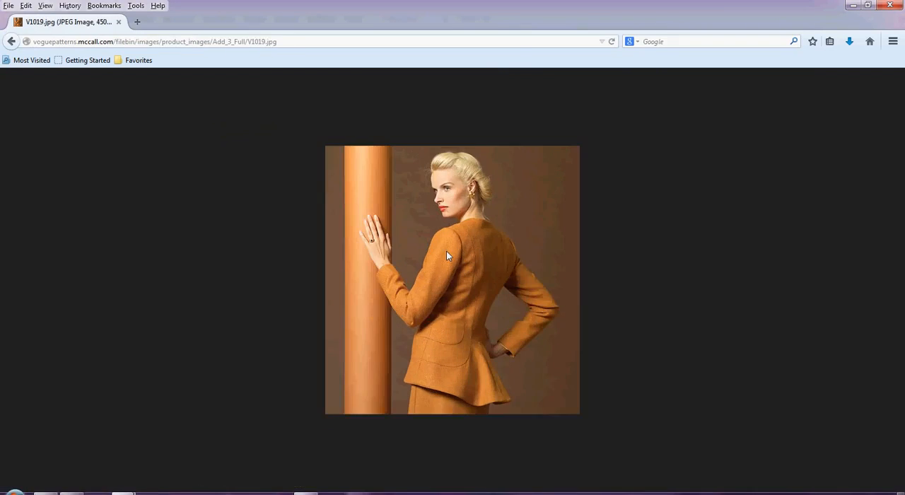
{"action": "scroll", "coordinate": [446, 251], "scroll_direction": "up", "scroll_amount": 4}
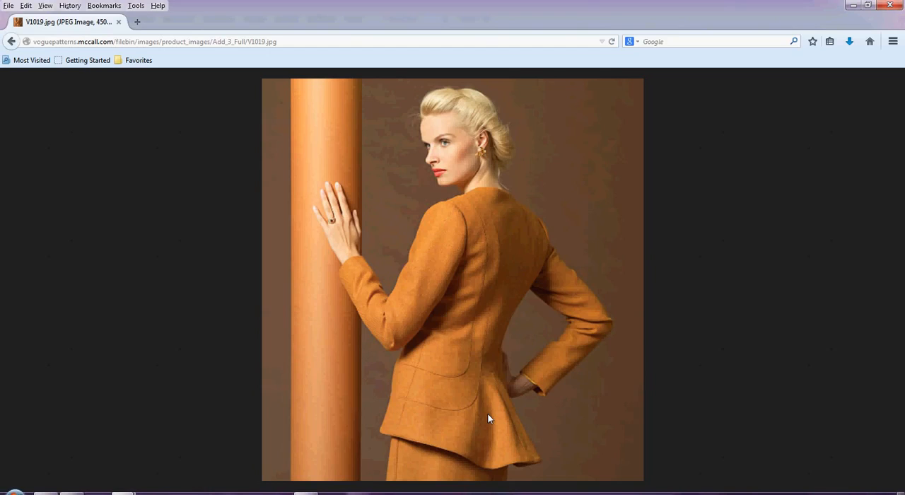
{"action": "key", "text": "alt+Left"}
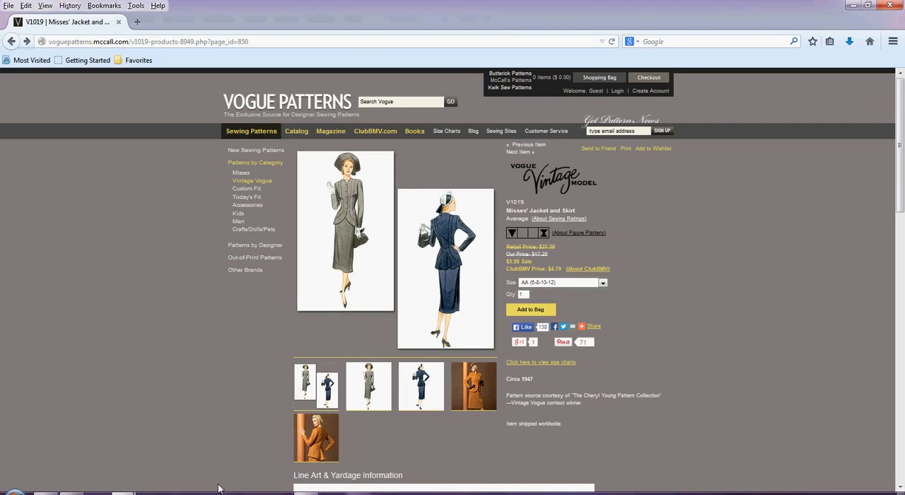
Switch to PatternMaster Pattern Editor and magnify the area where the outer dashed curve starts at the purple dart leg.
{"action": "left_click", "coordinate": [306, 493]}
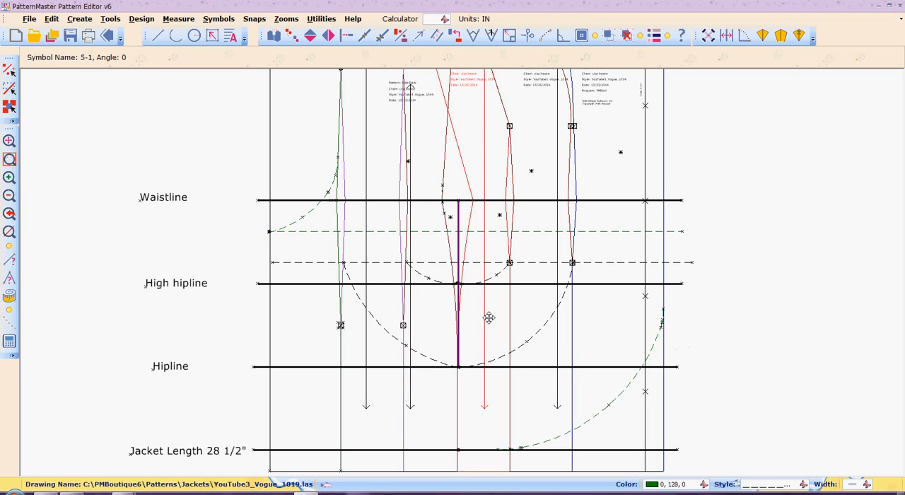
{"action": "key", "text": "z"}
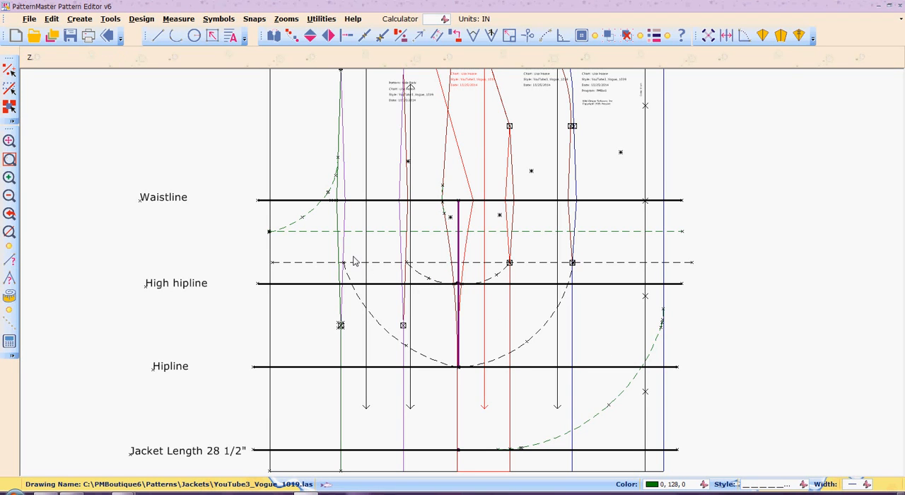
{"action": "key", "text": "w"}
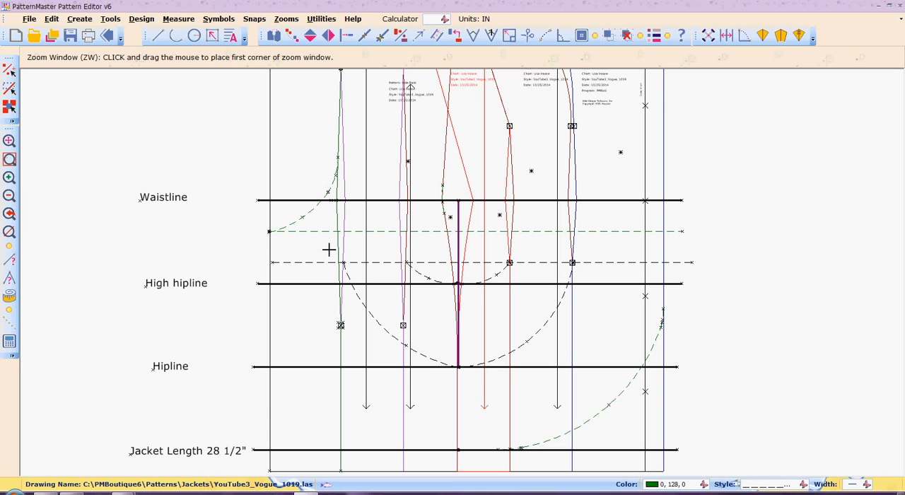
{"action": "left_click_drag", "start_coordinate": [327, 229], "coordinate": [364, 302]}
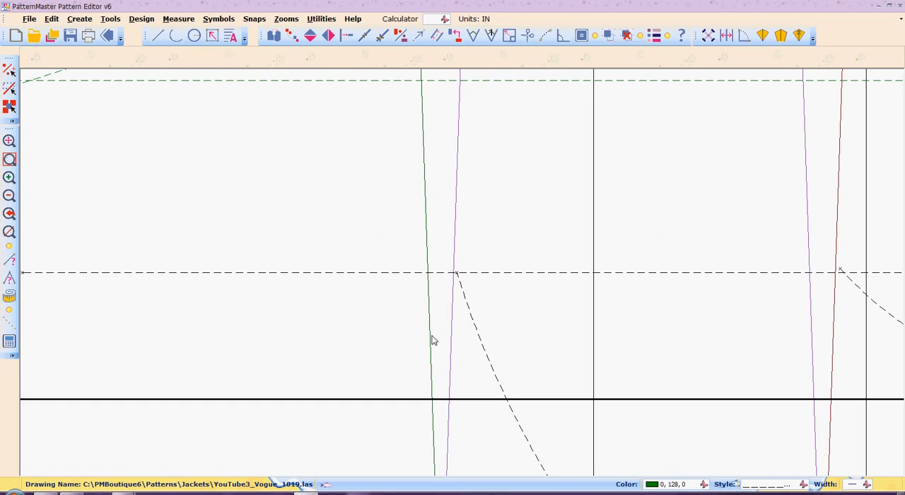
Try to extend the outer dashed curve's upper end past the purple dart leg, and undo the extension.
{"action": "left_click", "coordinate": [466, 305]}
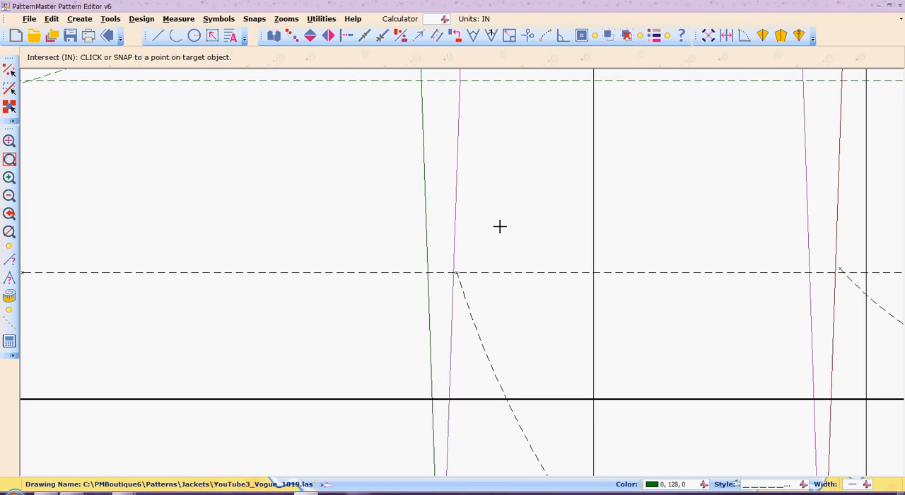
{"action": "left_click", "coordinate": [359, 184]}
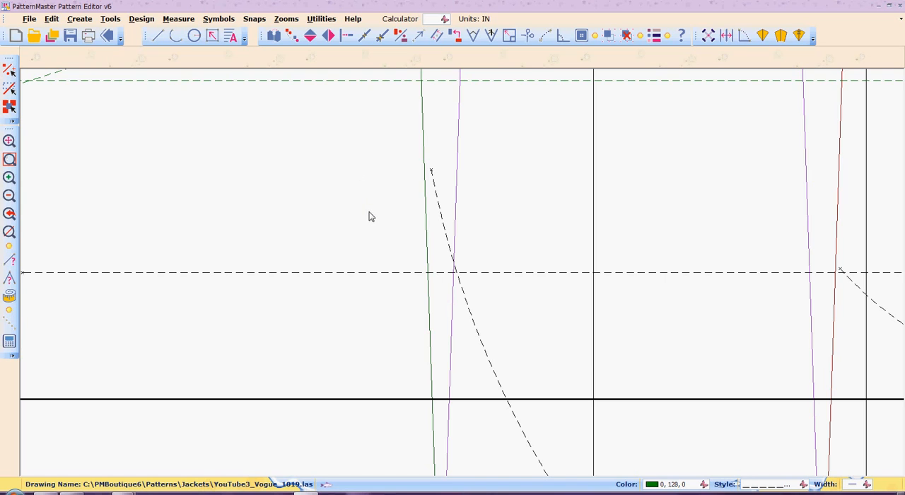
{"action": "key", "text": "ctrl+z"}
{"action": "left_click", "coordinate": [515, 203]}
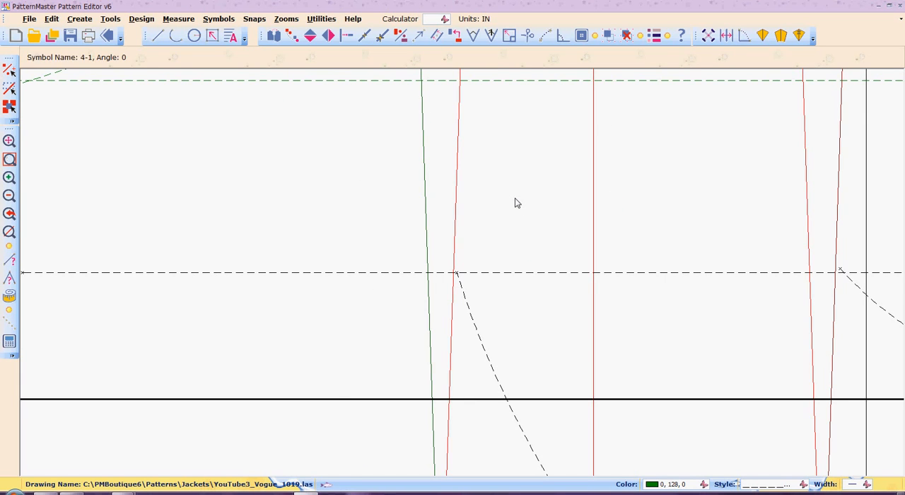
{"action": "left_click", "coordinate": [629, 39]}
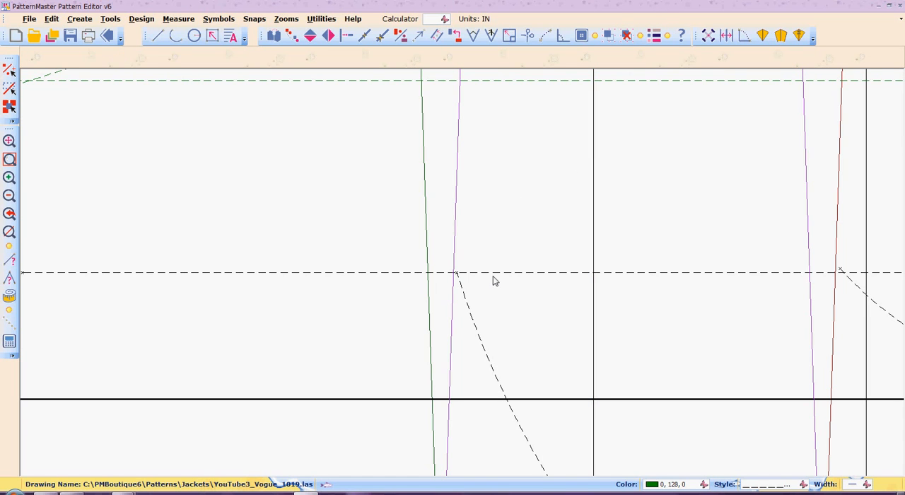
Extend the outer dashed curve's upper end to meet the purple dart leg using Intersect.
{"action": "key", "text": "i"}
{"action": "key", "text": "n"}
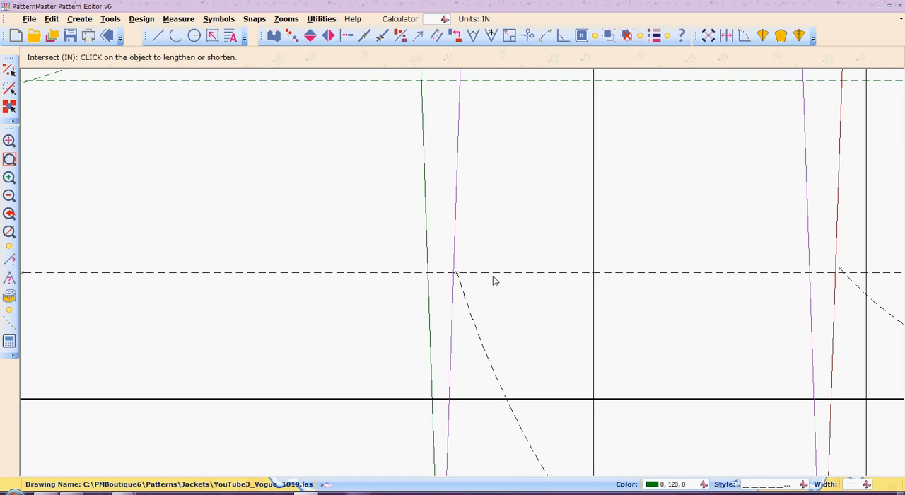
{"action": "left_click", "coordinate": [485, 354]}
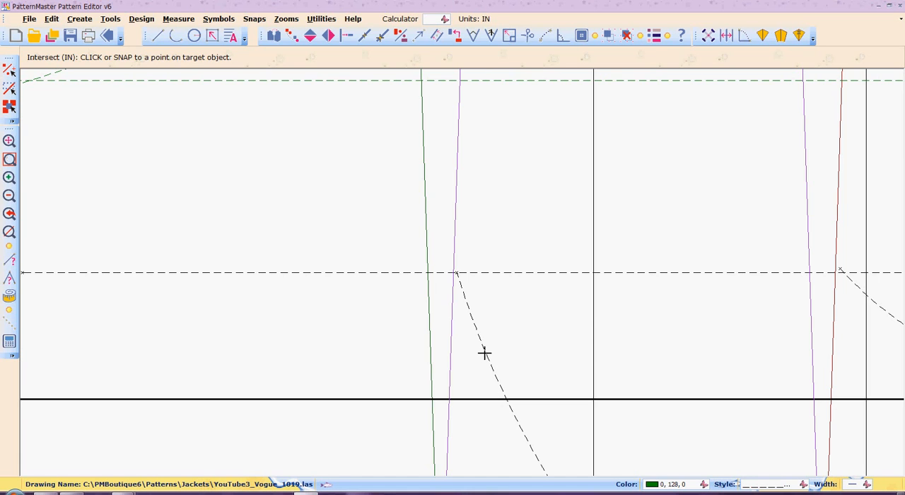
{"action": "left_click", "coordinate": [455, 232]}
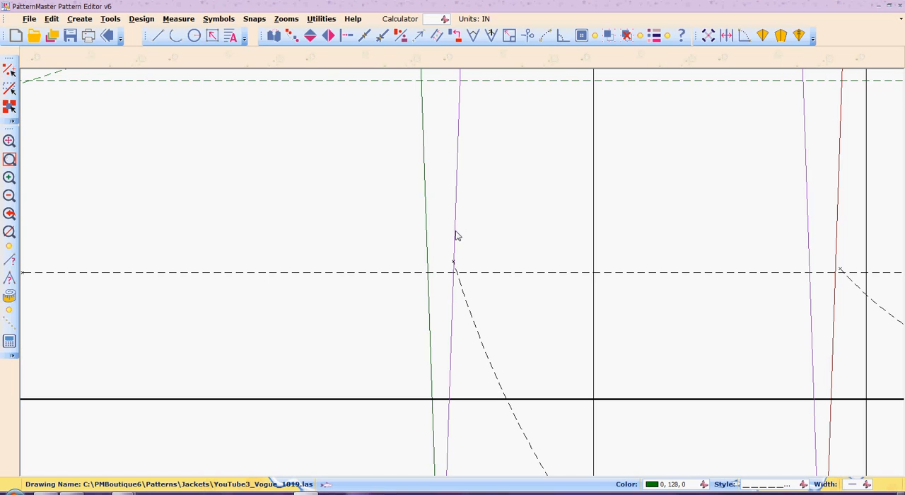
Draw a short dashed arc from the purple dart leg above the junction down to the outer curve, smoothing their corner.
{"action": "key", "text": "a"}
{"action": "key", "text": "r"}
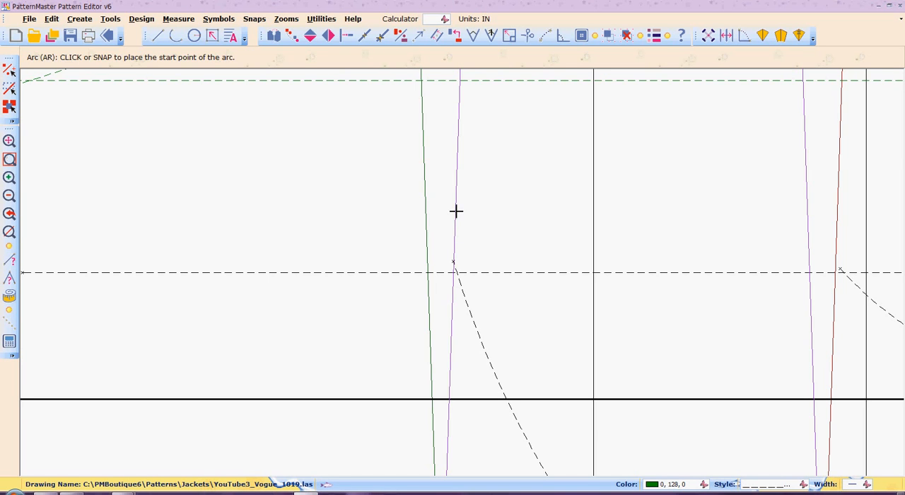
{"action": "left_click", "coordinate": [456, 210]}
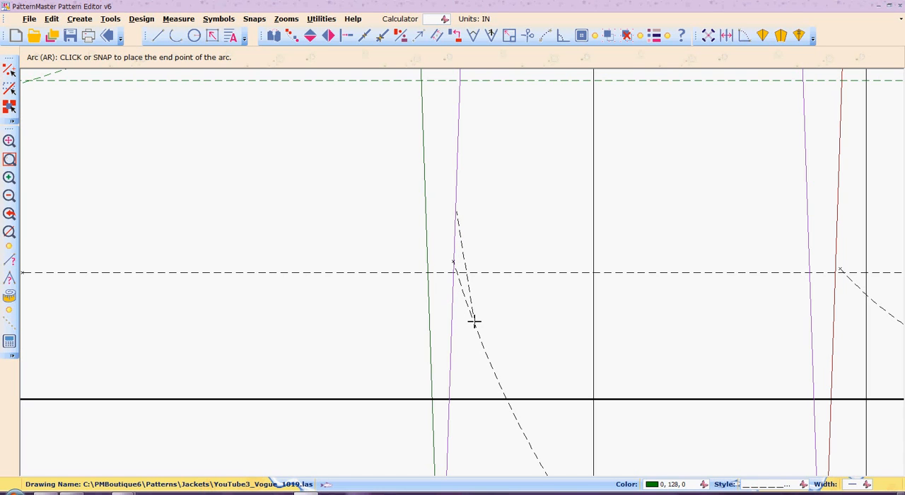
{"action": "left_click", "coordinate": [474, 326]}
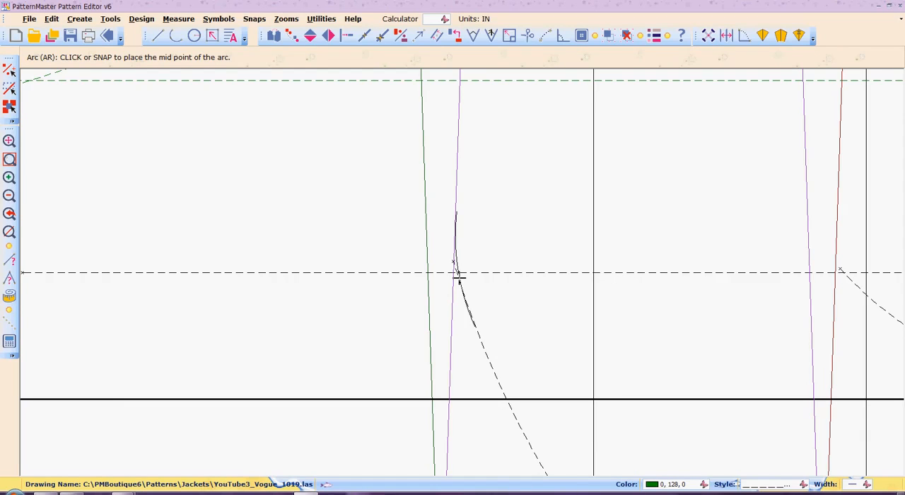
{"action": "left_click", "coordinate": [459, 278]}
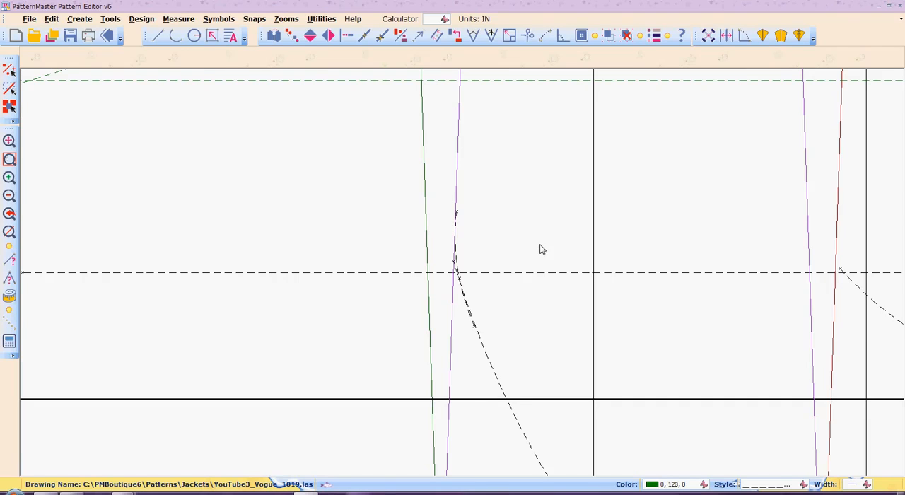
Extend the short blending arc's lower end to meet the outer dashed curve using Intersect.
{"action": "key", "text": "z"}
{"action": "key", "text": "w"}
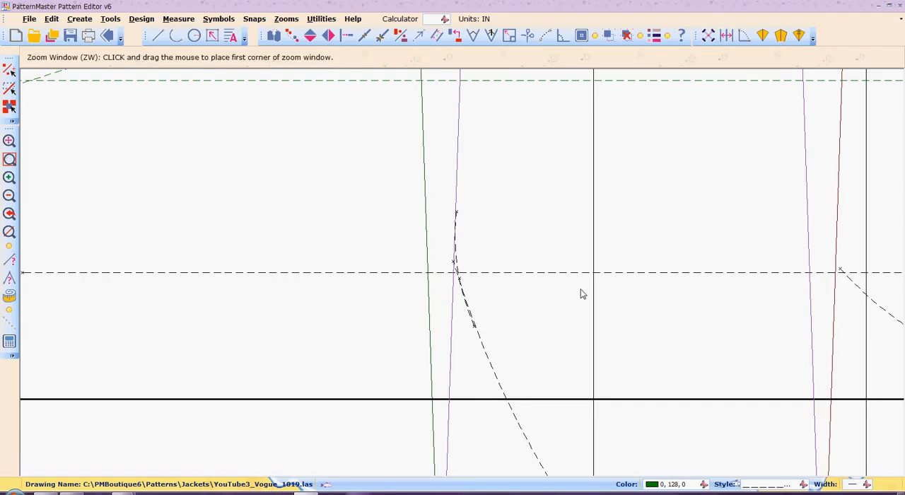
{"action": "left_click", "coordinate": [440, 245]}
{"action": "left_click", "coordinate": [495, 365]}
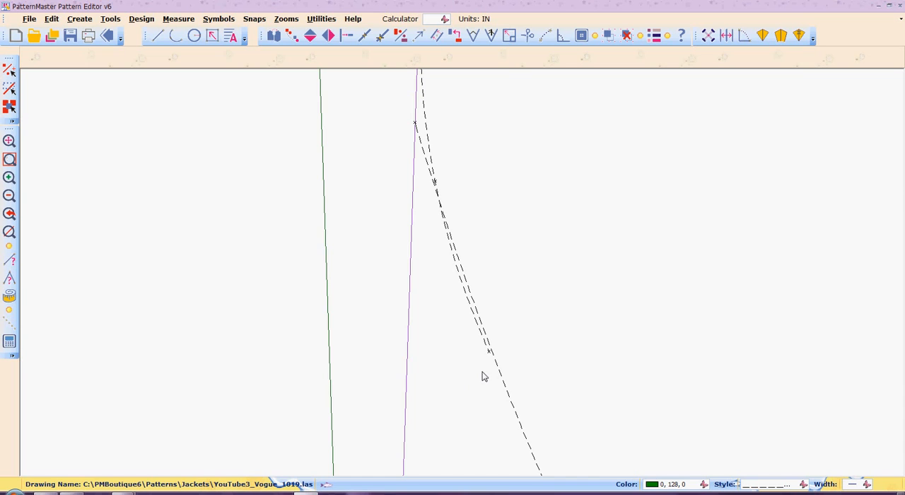
{"action": "key", "text": "n"}
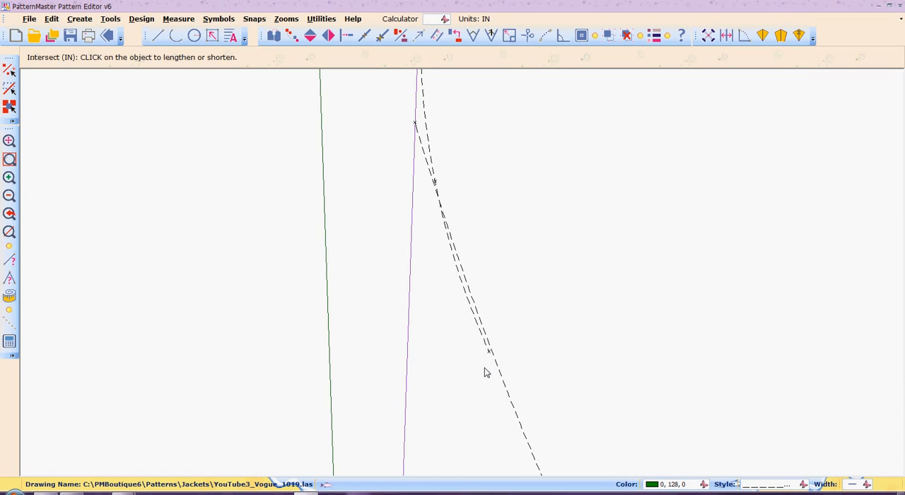
{"action": "left_click", "coordinate": [480, 331]}
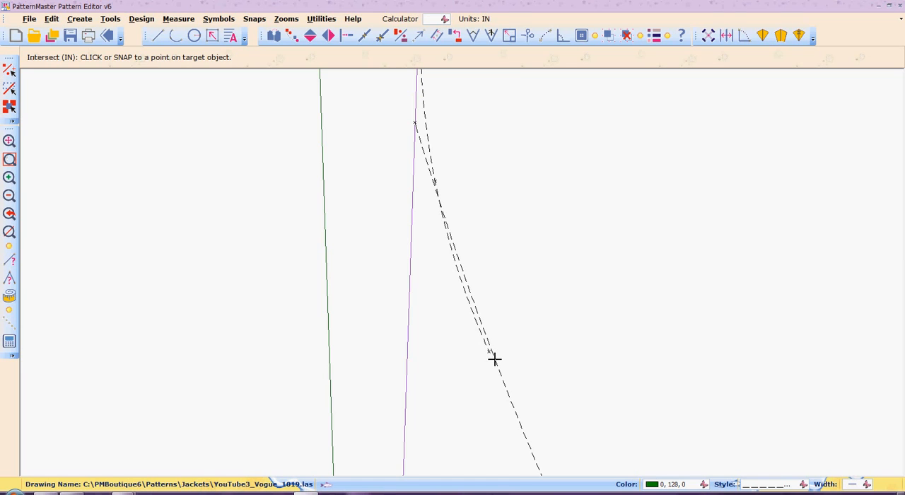
{"action": "left_click", "coordinate": [495, 360]}
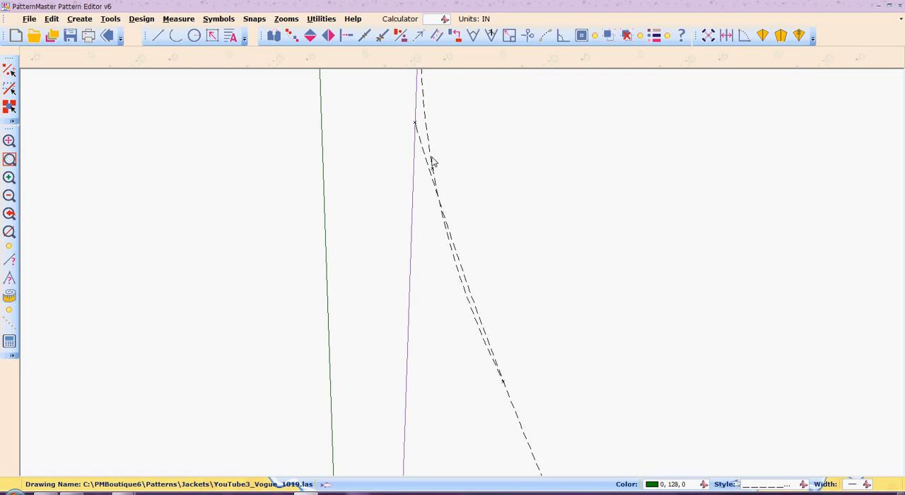
Try to trim the outer dashed curve against the blending arc, and undo the trim.
{"action": "key", "text": "i"}
{"action": "key", "text": "n"}
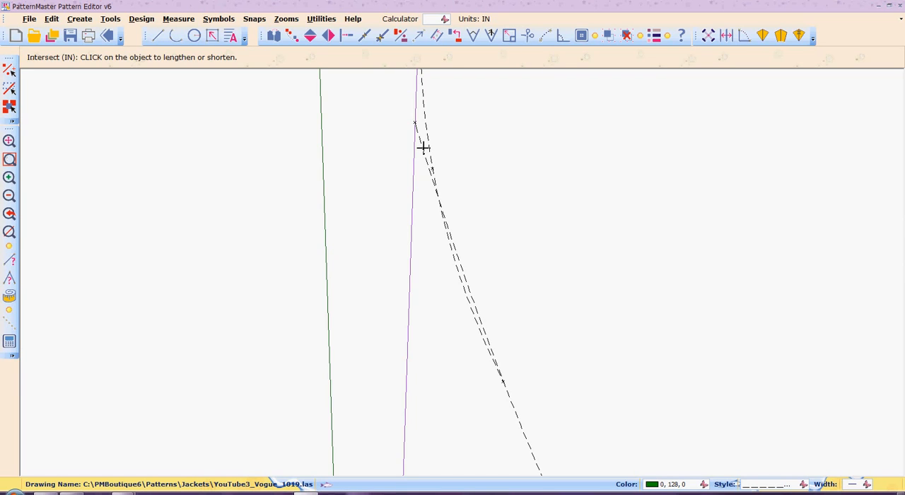
{"action": "left_click", "coordinate": [423, 147]}
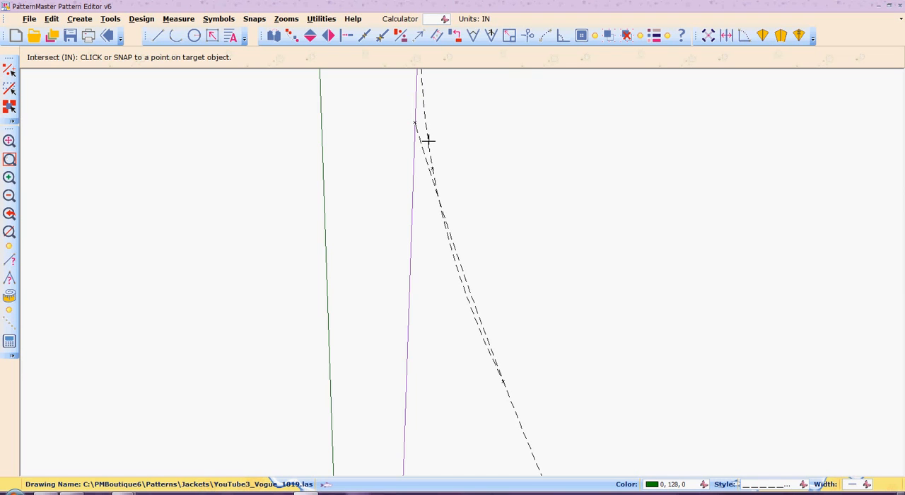
{"action": "left_click", "coordinate": [428, 141]}
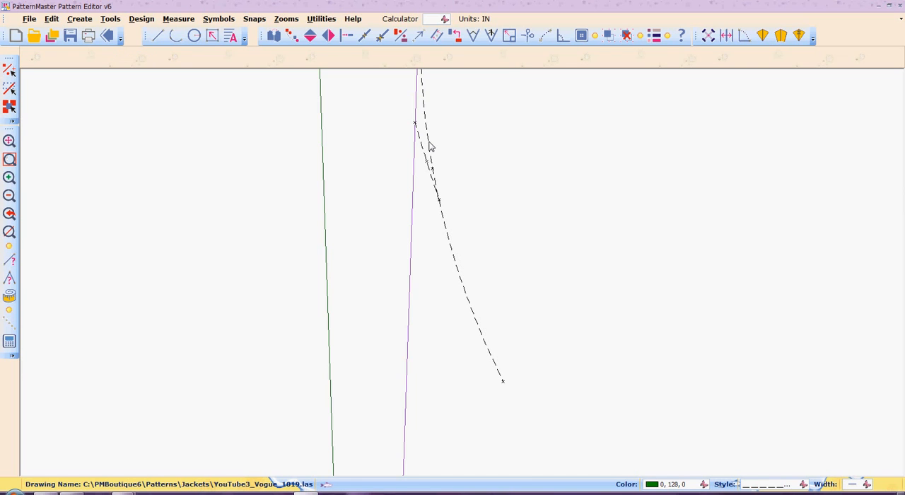
{"action": "key", "text": "ctrl+z"}
Trim the blending arc's lower end back to its upper crossing with the outer dashed curve using Intersect.
{"action": "key", "text": "i"}
{"action": "key", "text": "n"}
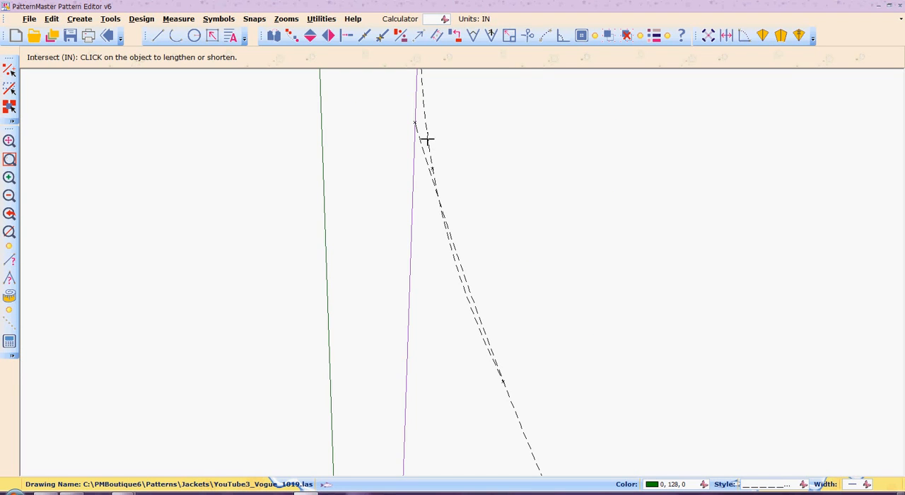
{"action": "left_click", "coordinate": [426, 126]}
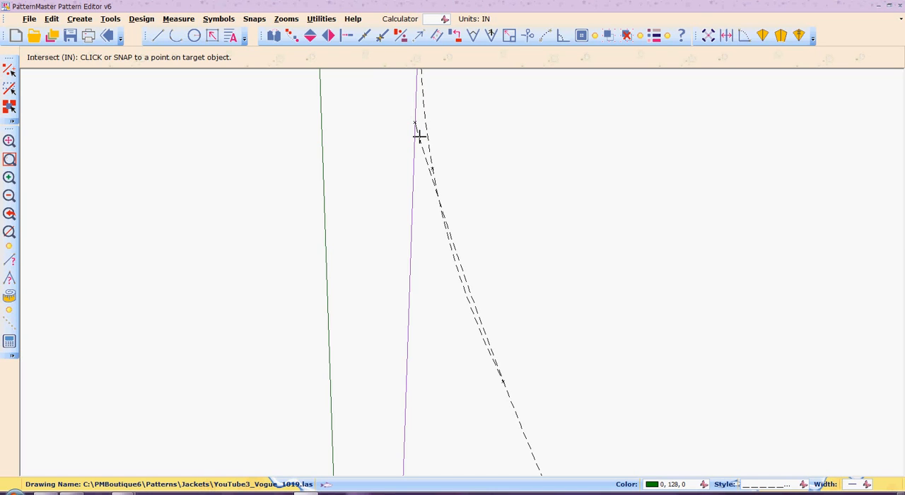
{"action": "left_click", "coordinate": [419, 136]}
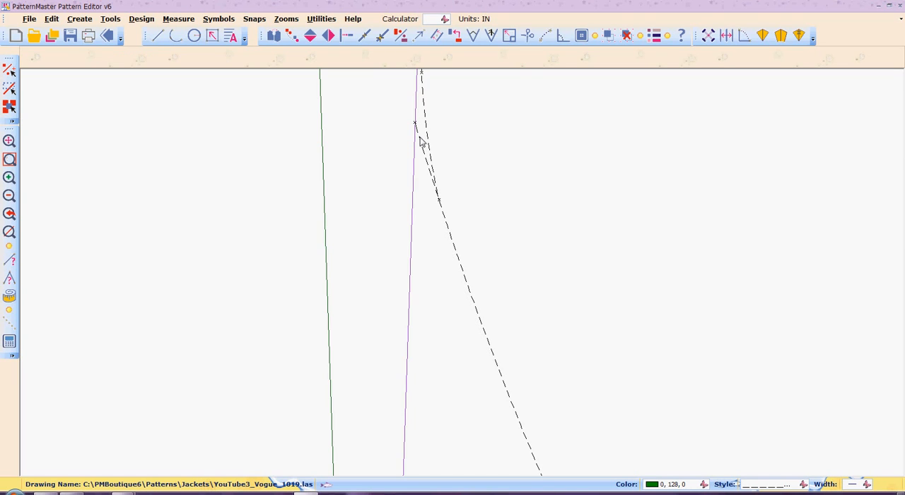
Cut away the outer dashed curve's leftover piece between the blending arc's lower end and the purple dart leg using Scissors.
{"action": "type", "text": "broken."}
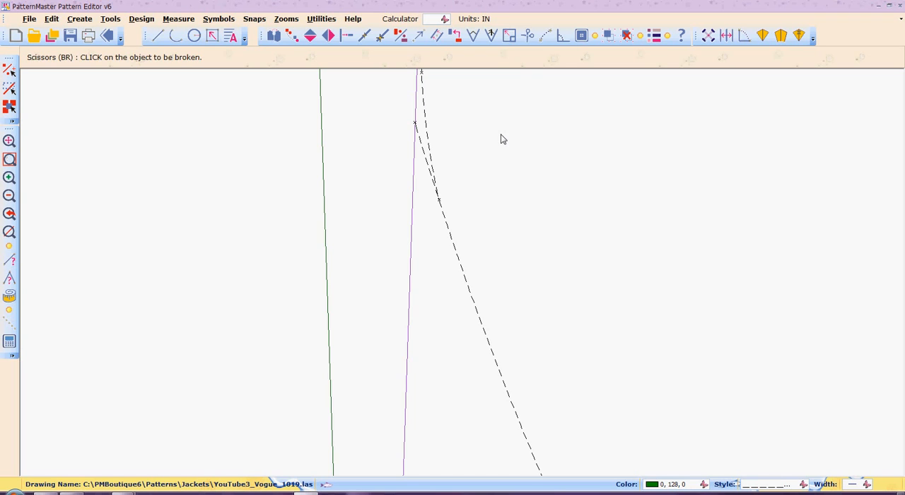
{"action": "left_click", "coordinate": [417, 134]}
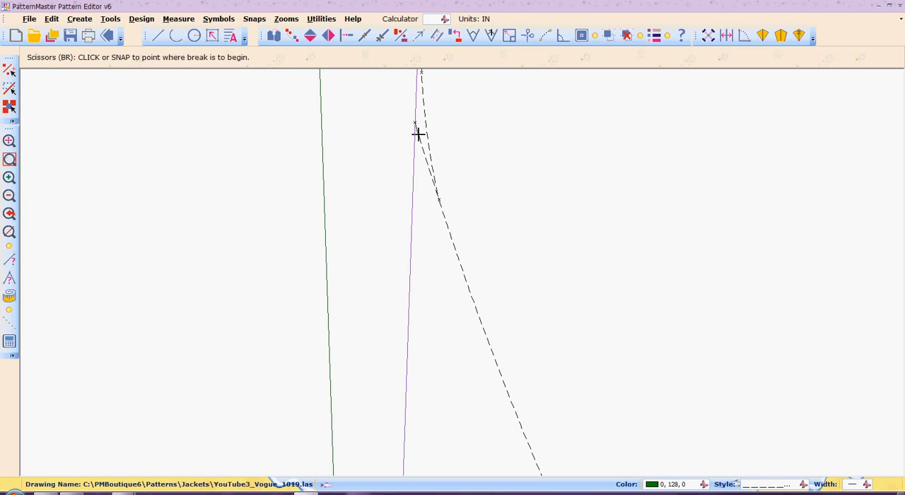
{"action": "left_click", "coordinate": [436, 189]}
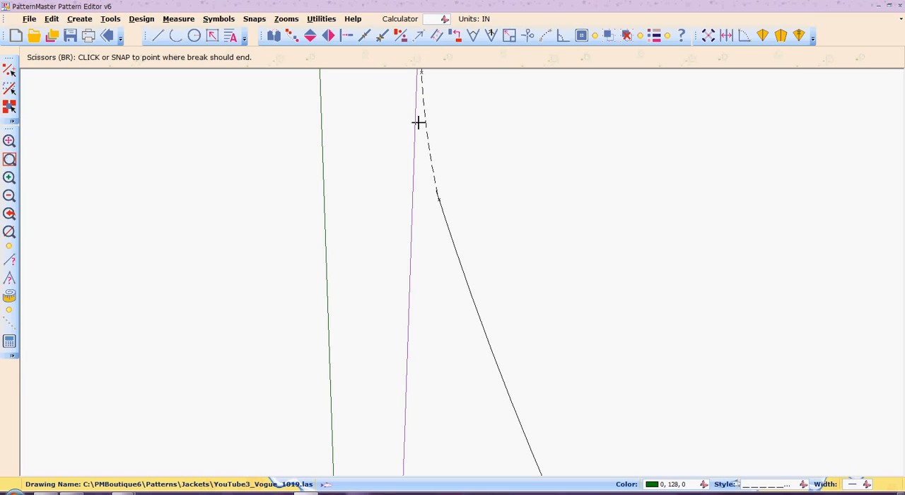
{"action": "left_click", "coordinate": [413, 124]}
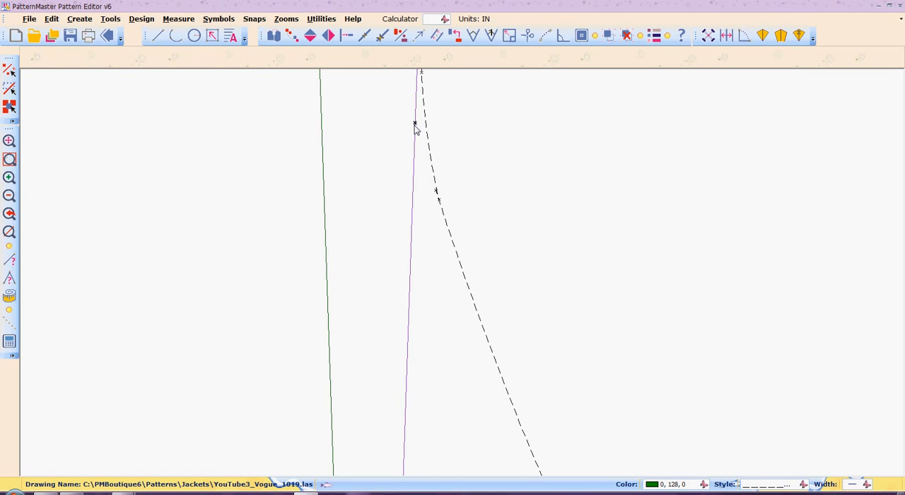
Try to adjust the inner dashed curve's upper end to the adjacent dark red dart leg using Intersect.
{"action": "scroll", "coordinate": [414, 125], "scroll_direction": "down", "scroll_amount": 2}
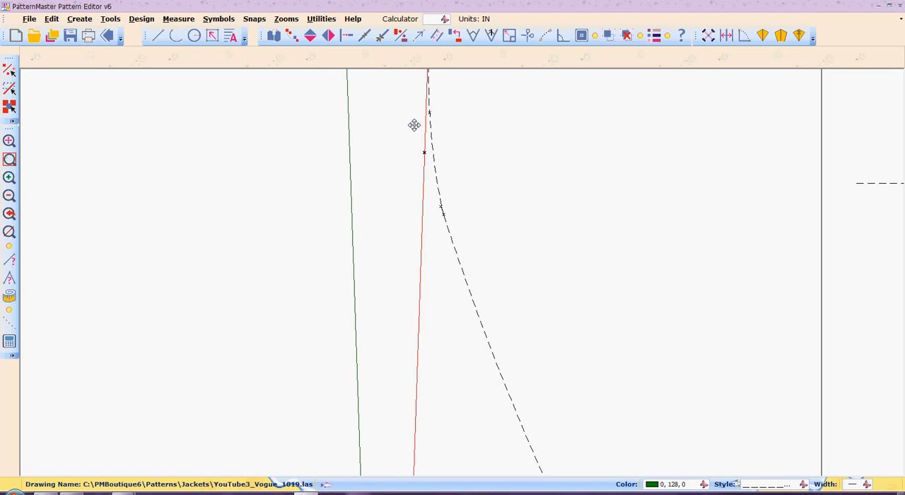
{"action": "scroll", "coordinate": [413, 124], "scroll_direction": "down", "scroll_amount": 3}
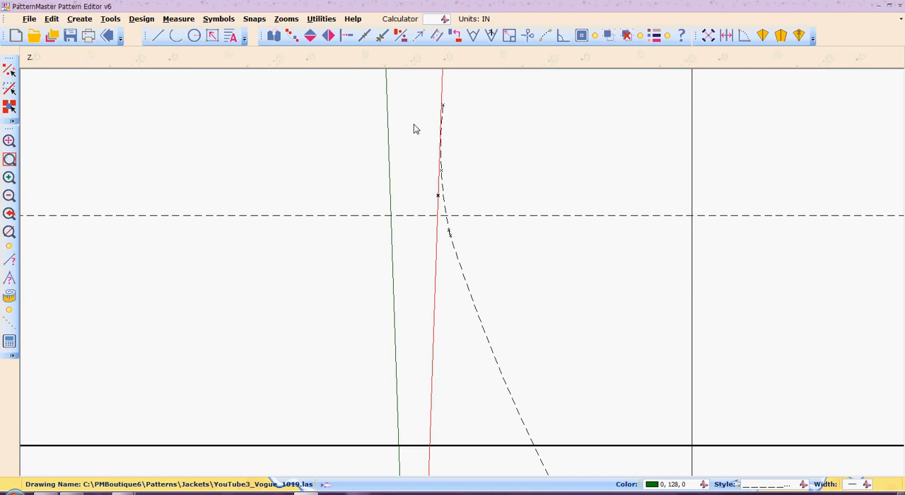
{"action": "scroll", "coordinate": [415, 128], "scroll_direction": "down", "scroll_amount": 3}
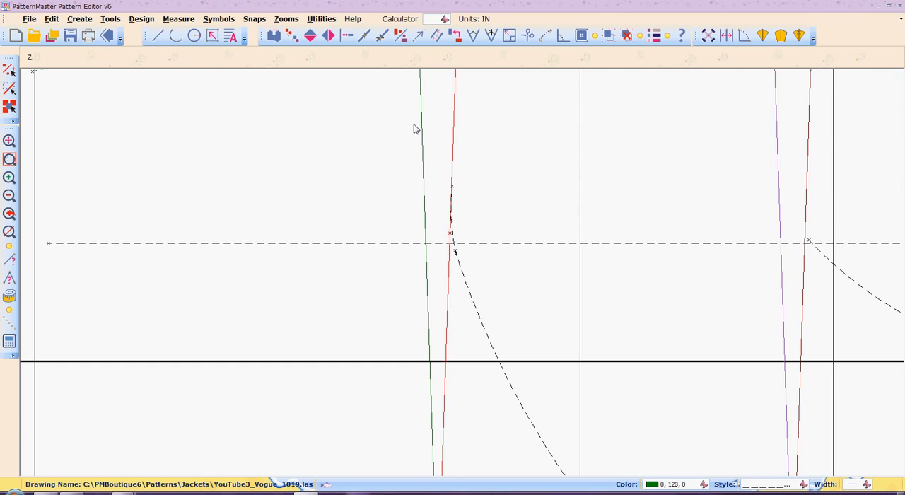
{"action": "scroll", "coordinate": [415, 128], "scroll_direction": "down", "scroll_amount": 2}
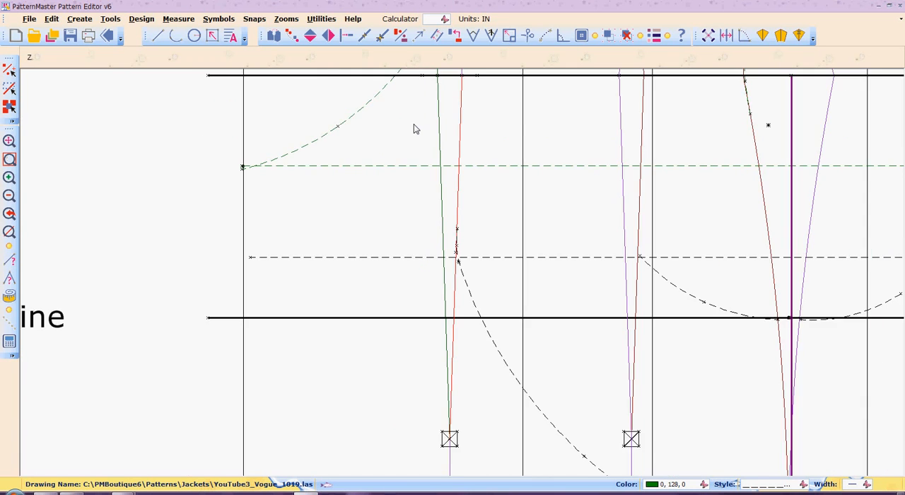
{"action": "scroll", "coordinate": [415, 128], "scroll_direction": "down", "scroll_amount": 1}
{"action": "scroll", "coordinate": [414, 128], "scroll_direction": "up", "scroll_amount": 1}
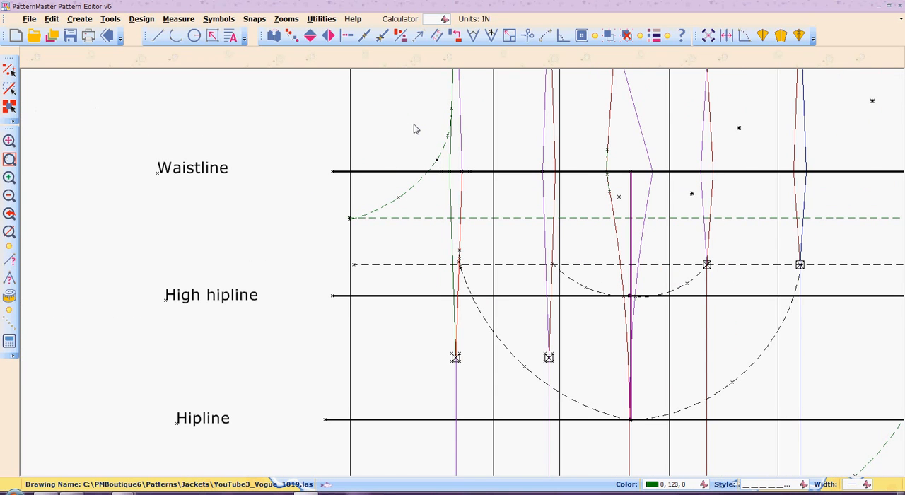
{"action": "key", "text": "z"}
{"action": "key", "text": "w"}
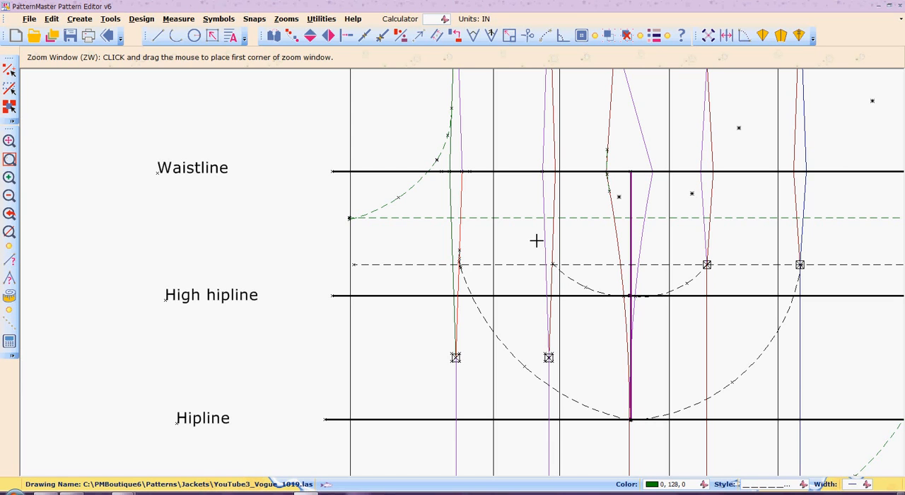
{"action": "left_click_drag", "start_coordinate": [527, 218], "coordinate": [585, 330]}
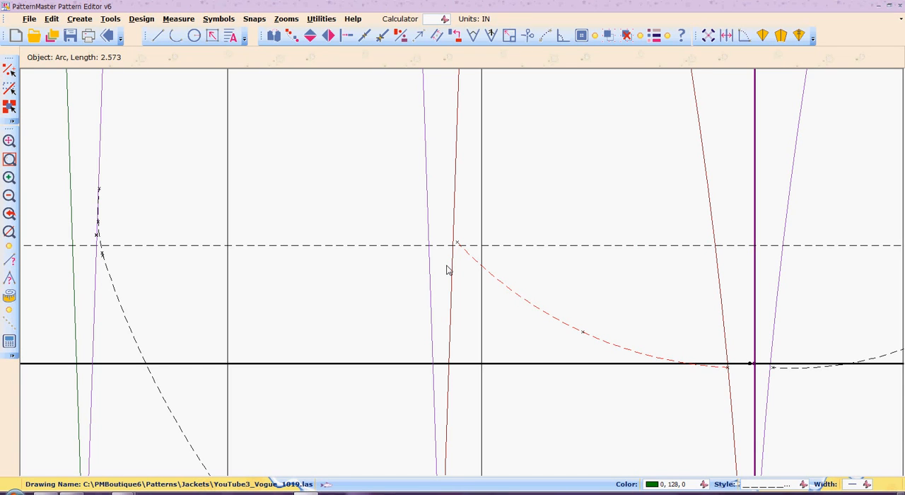
{"action": "key", "text": "i"}
{"action": "key", "text": "n"}
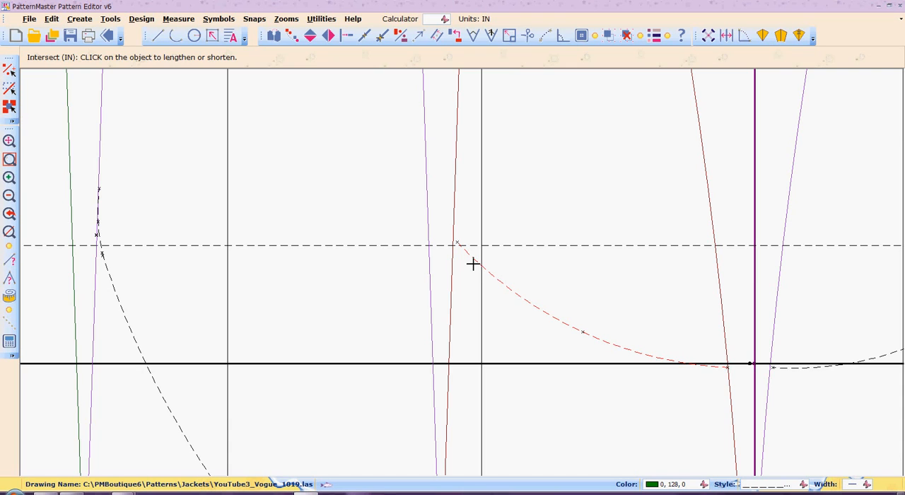
{"action": "left_click", "coordinate": [472, 260]}
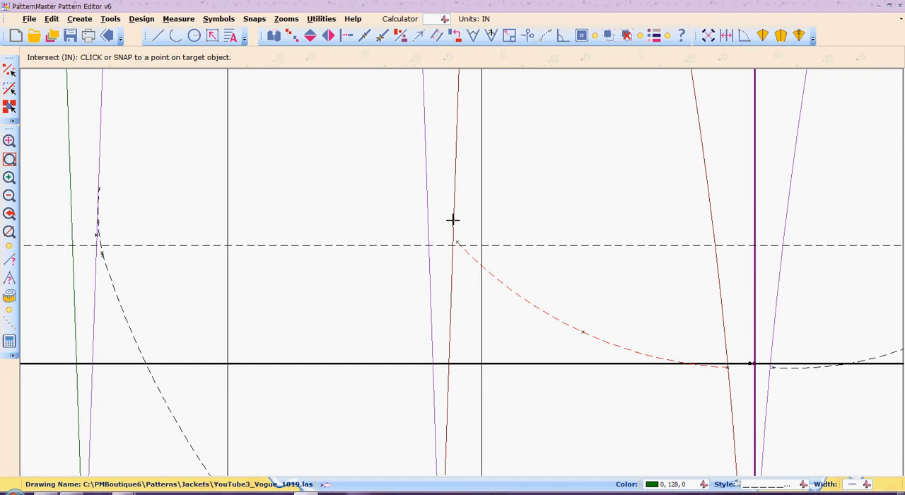
{"action": "left_click", "coordinate": [528, 211]}
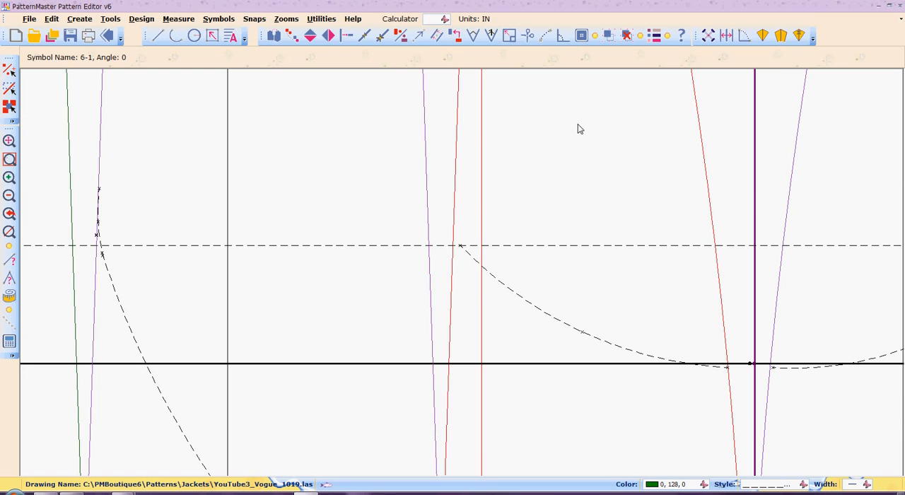
Ungroup the symbol containing the dark red dart leg and extend the inner dashed curve's upper end to that leg using Intersect.
{"action": "left_click", "coordinate": [628, 36]}
{"action": "key", "text": "i"}
{"action": "key", "text": "n"}
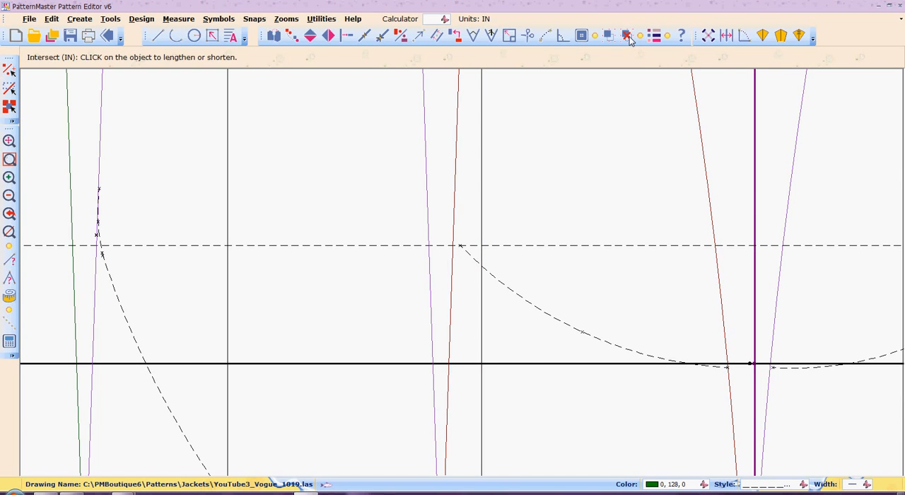
{"action": "left_click", "coordinate": [506, 286]}
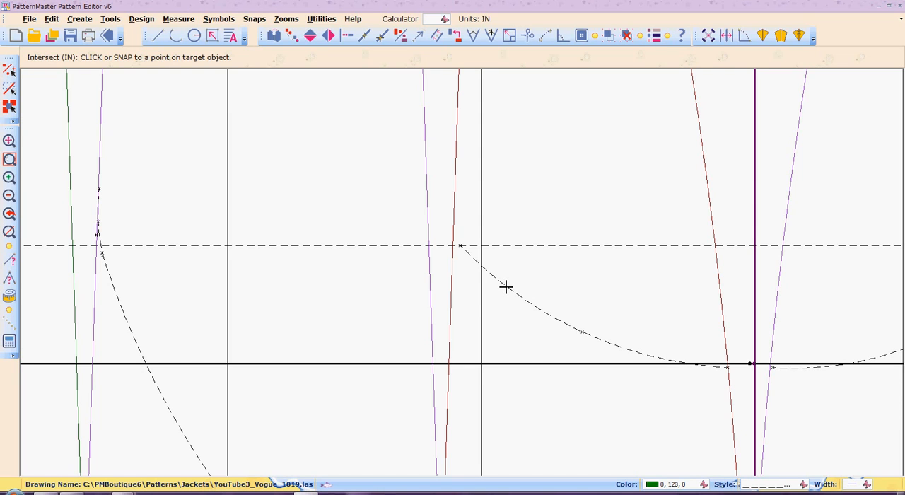
{"action": "left_click", "coordinate": [454, 209]}
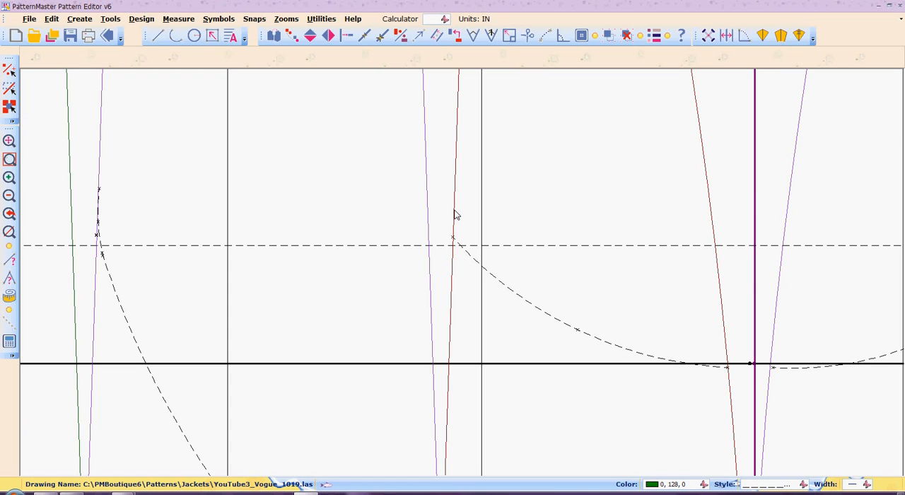
Try to draw a short dashed blending arc from the dark red dart leg above the junction down to the inner curve.
{"action": "key", "text": "a"}
{"action": "key", "text": "r"}
{"action": "left_click", "coordinate": [454, 199]}
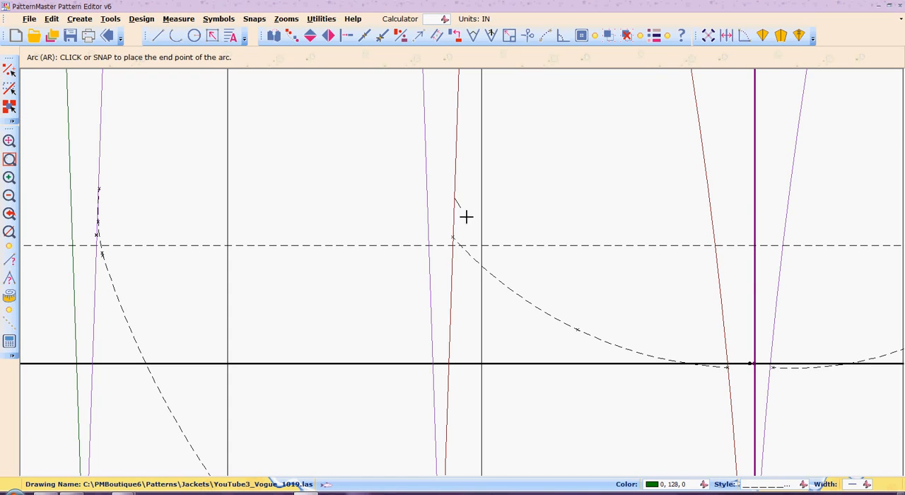
{"action": "left_click", "coordinate": [484, 269]}
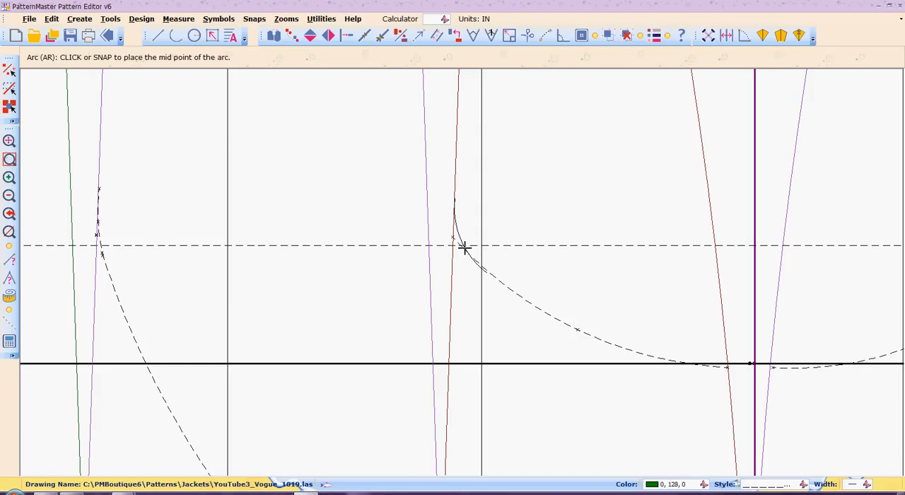
{"action": "left_click", "coordinate": [464, 247]}
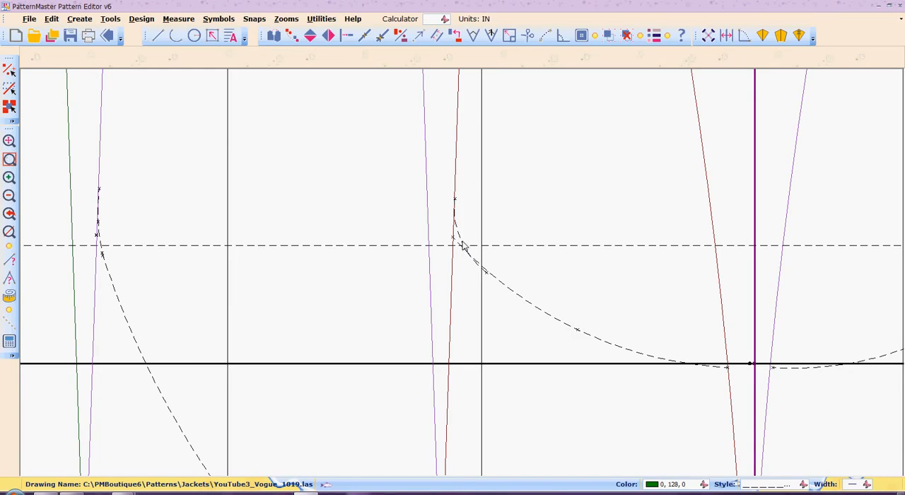
{"action": "mouse_move", "coordinate": [463, 245]}
Draw a tighter dashed three-point arc from the dark red dart leg down to the inner dashed curve, smoothing their corner.
{"action": "key", "text": "a"}
{"action": "key", "text": "r"}
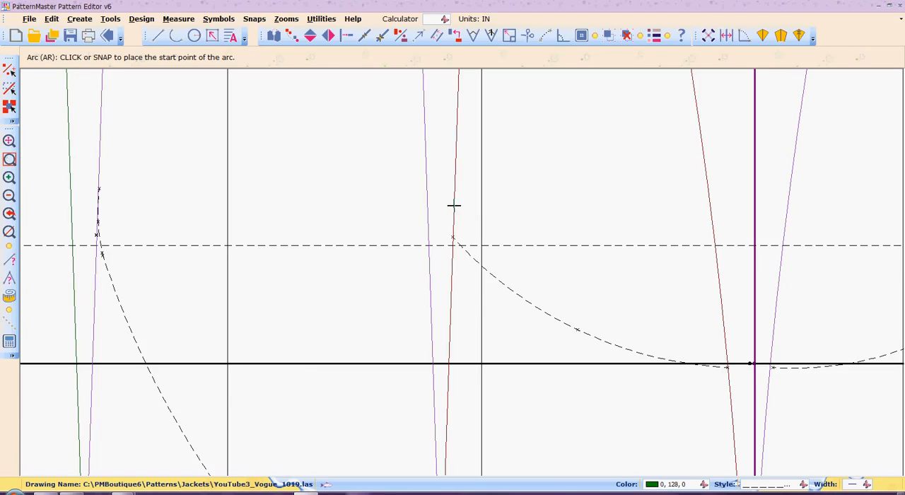
{"action": "left_click", "coordinate": [453, 205]}
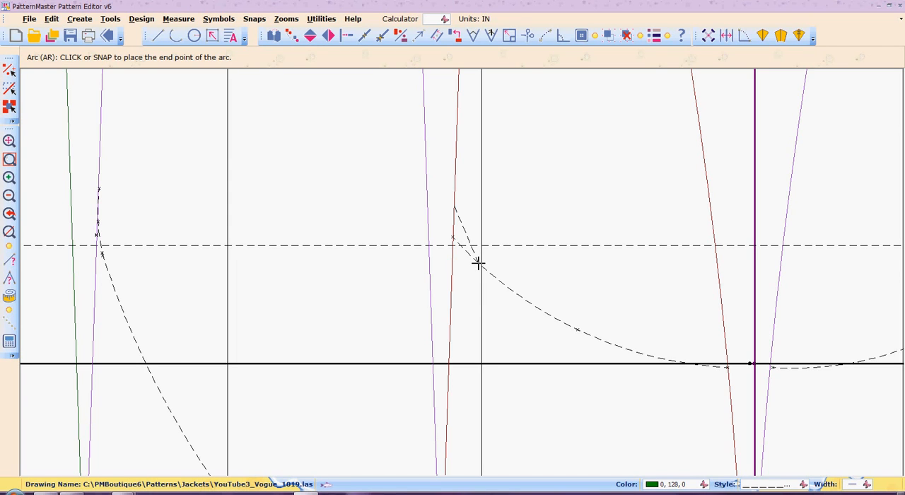
{"action": "left_click", "coordinate": [478, 262]}
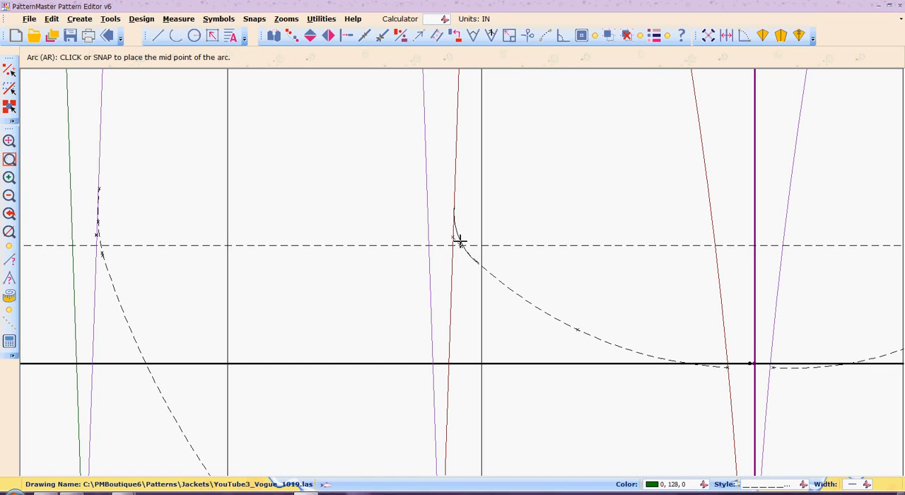
{"action": "left_click", "coordinate": [460, 241]}
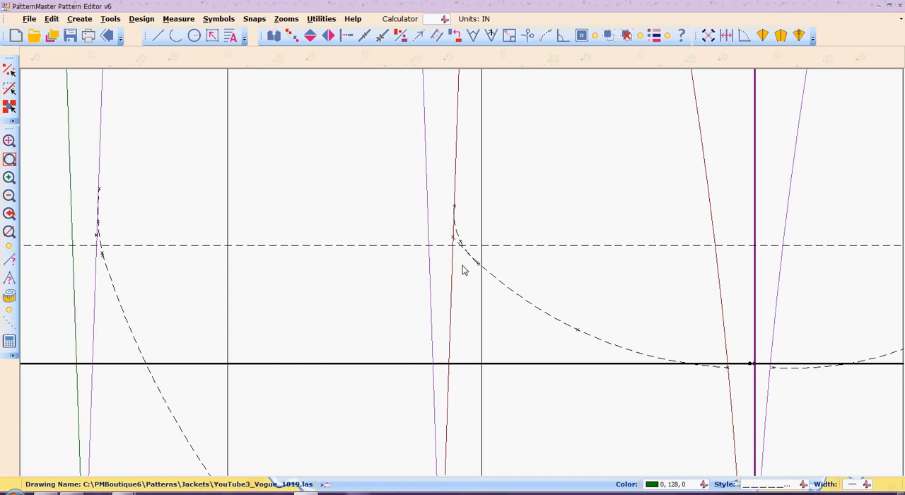
Adjust the new blending arc's upper end to meet the dark red dart leg using Intersect.
{"action": "type", "text": "zw"}
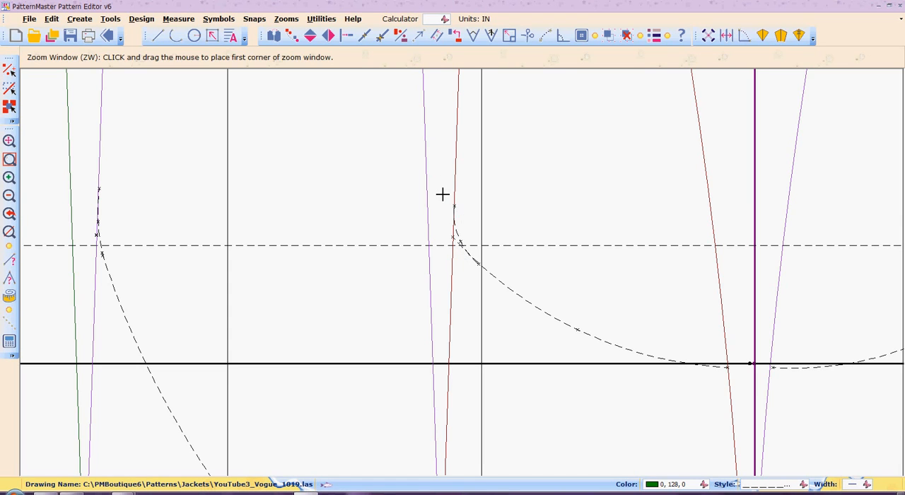
{"action": "left_click_drag", "start_coordinate": [442, 195], "coordinate": [485, 268]}
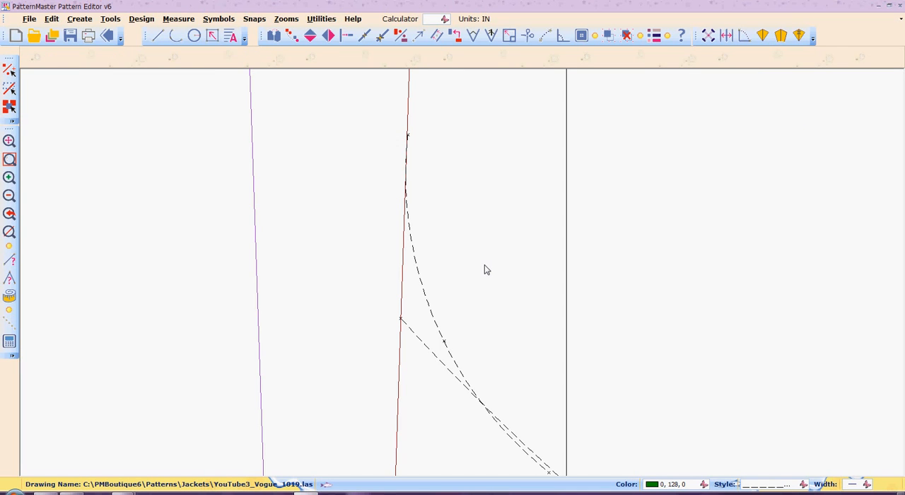
{"action": "type", "text": "in"}
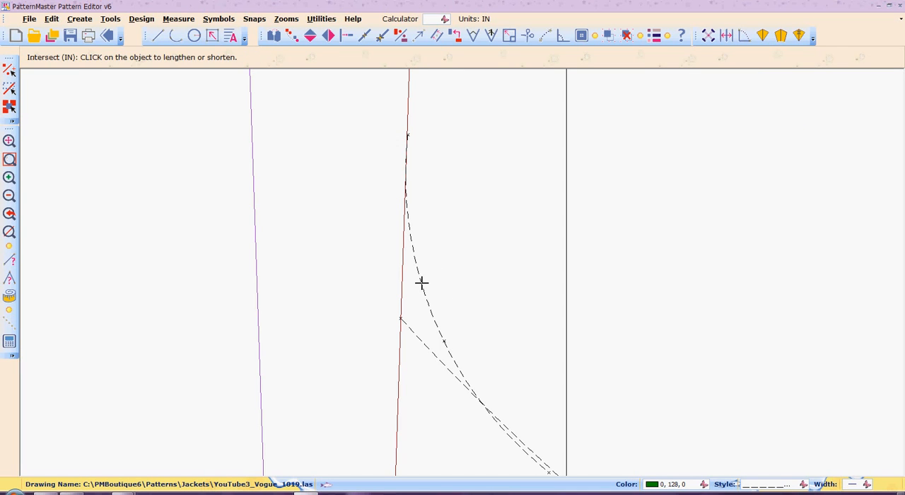
{"action": "left_click", "coordinate": [422, 283]}
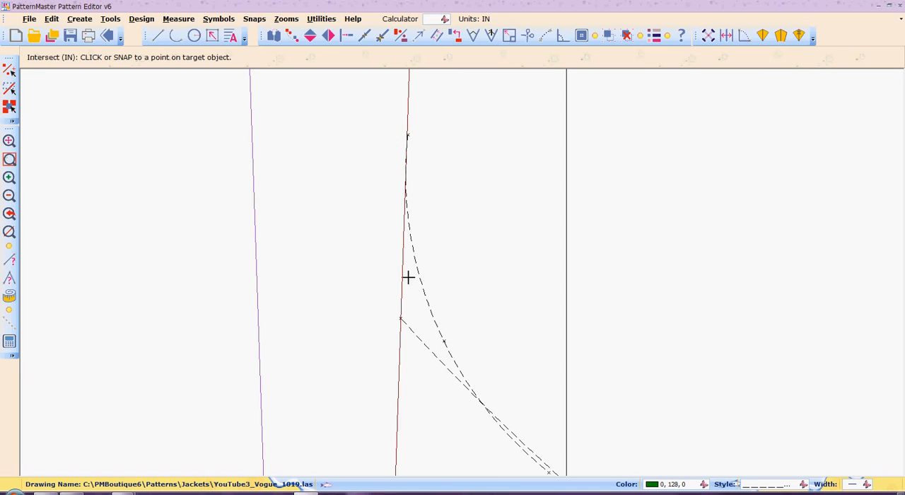
{"action": "left_click", "coordinate": [407, 137]}
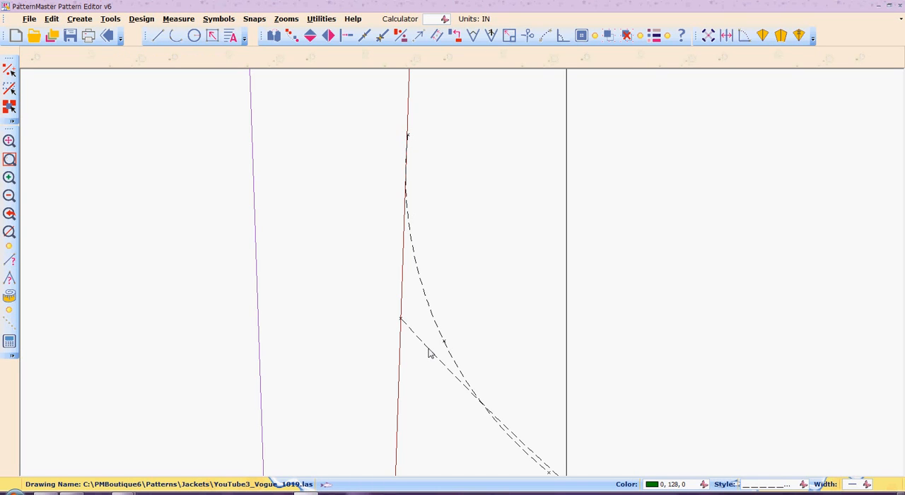
Extend the new blending arc's lower end to meet the inner dashed curve using Intersect.
{"action": "left_click", "coordinate": [286, 18]}
{"action": "left_click", "coordinate": [320, 143]}
{"action": "left_click", "coordinate": [287, 18]}
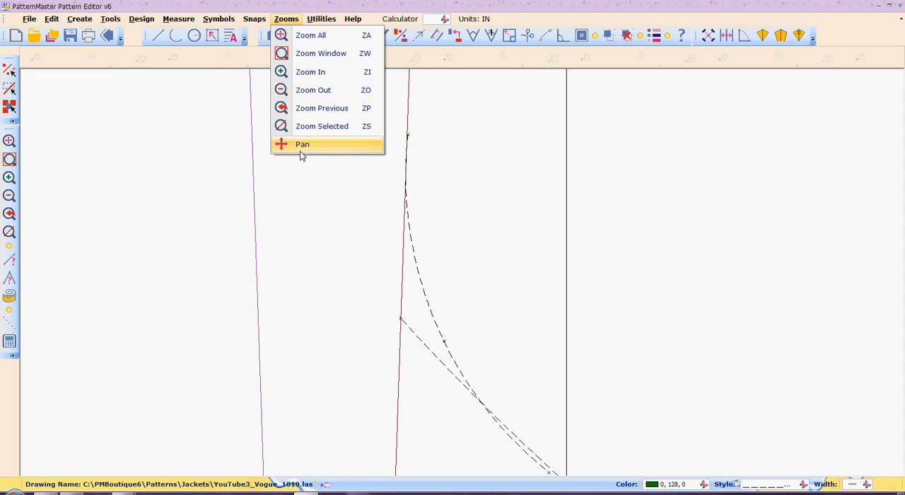
{"action": "left_click", "coordinate": [300, 148]}
{"action": "mouse_move", "coordinate": [346, 456]}
{"action": "left_mouse_down"}
{"action": "mouse_move", "coordinate": [339, 314]}
{"action": "mouse_move", "coordinate": [335, 320]}
{"action": "left_mouse_up"}
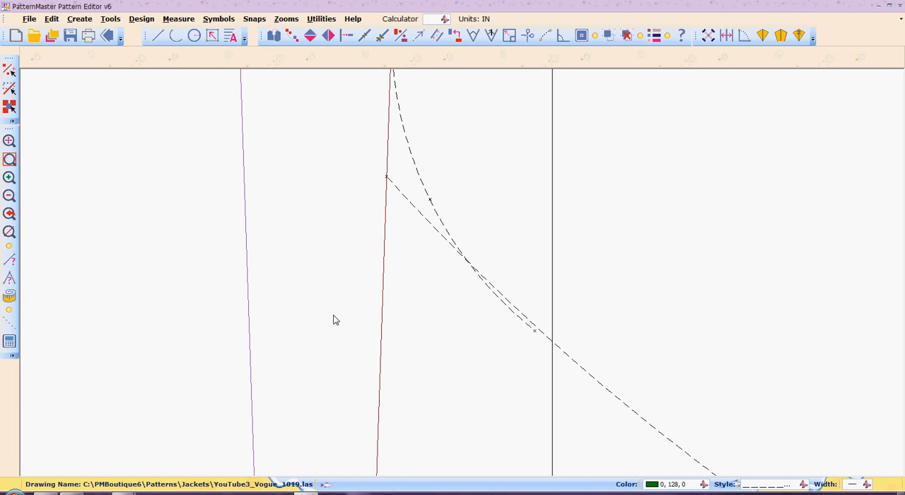
{"action": "key", "text": "n"}
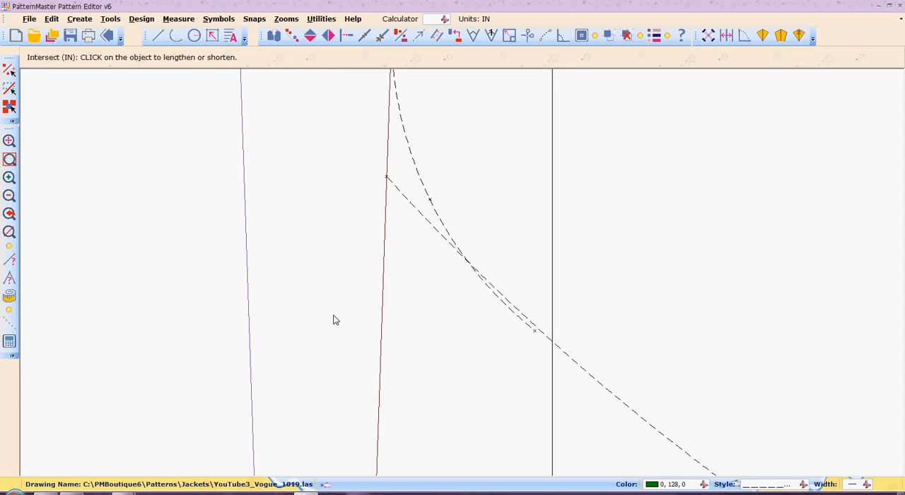
{"action": "left_click", "coordinate": [519, 318]}
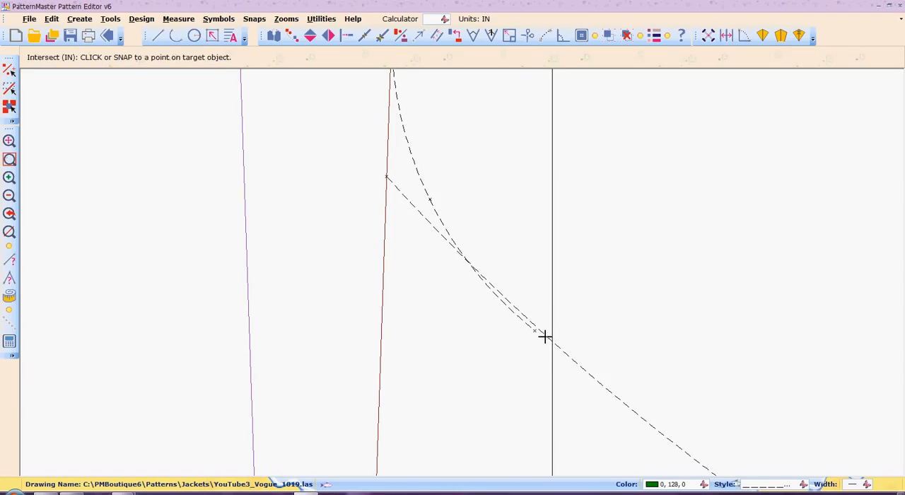
{"action": "left_click", "coordinate": [546, 339]}
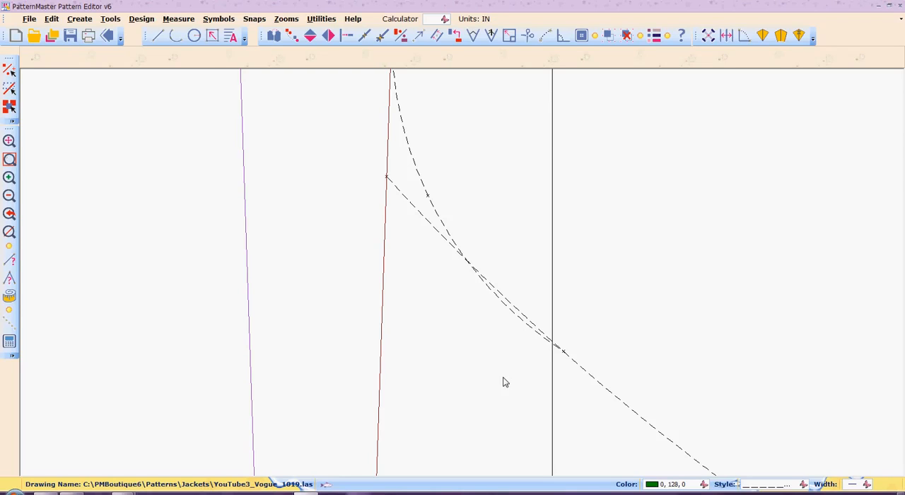
Break the inner dashed curve with Scissors, removing its section between the blending arc's lower end and the dark red dart leg.
{"action": "key", "text": "b"}
{"action": "key", "text": "r"}
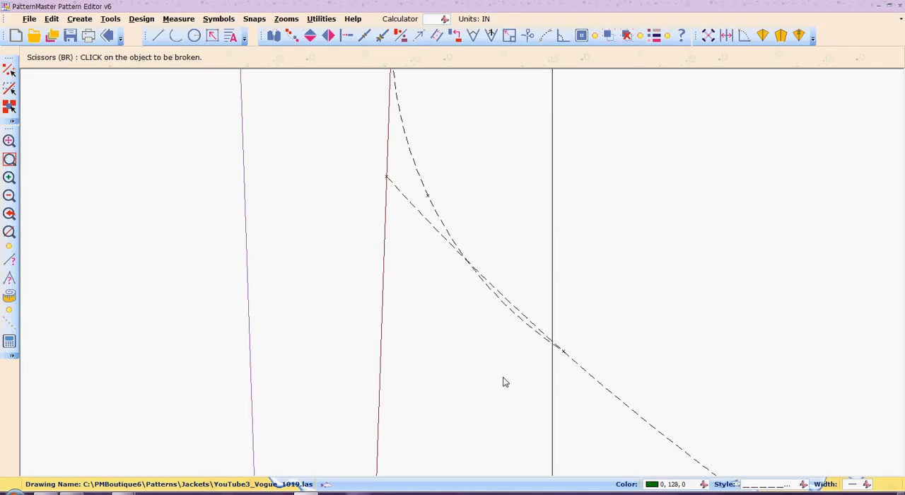
{"action": "left_click", "coordinate": [508, 301]}
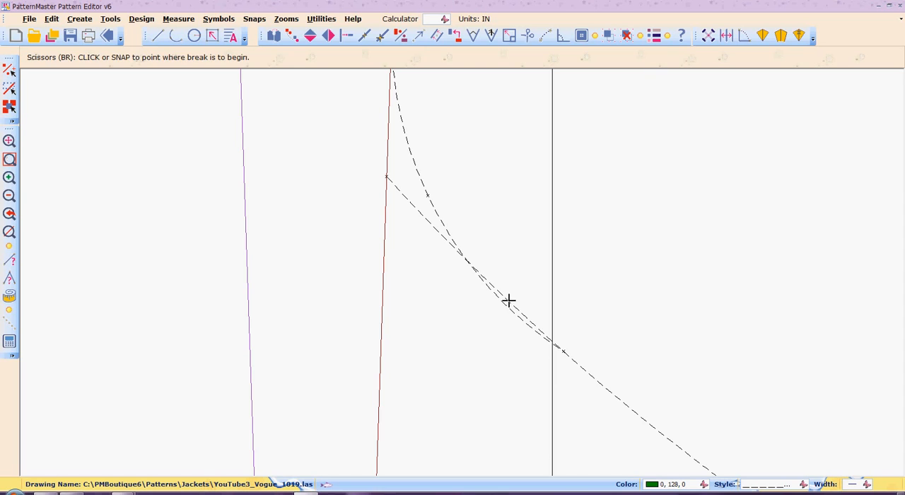
{"action": "left_click", "coordinate": [558, 345]}
{"action": "left_click", "coordinate": [388, 175]}
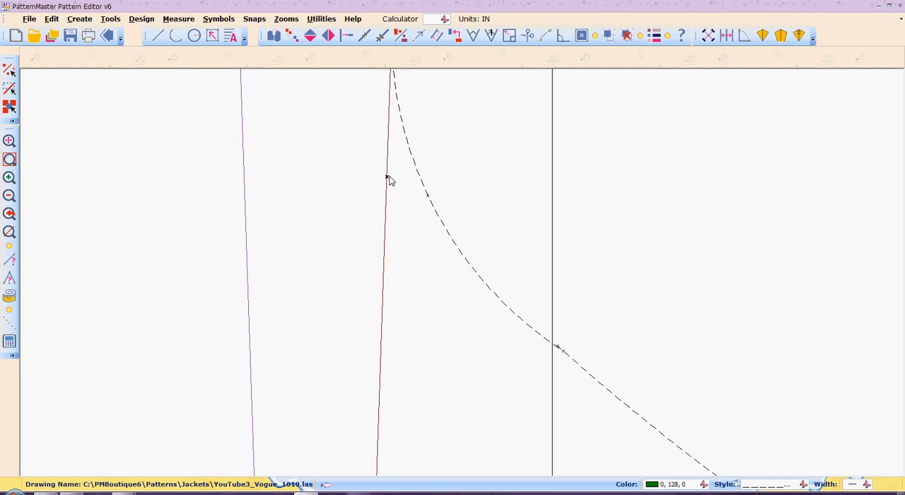
Draw a short dashed three-point arc across the junction of the blending arc and the inner curve to smooth the transition.
{"action": "key", "text": "a"}
{"action": "key", "text": "r"}
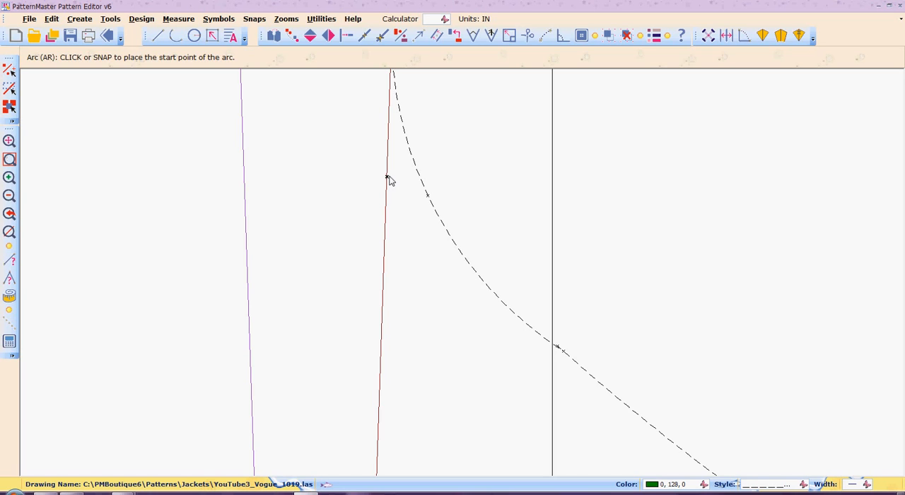
{"action": "left_click", "coordinate": [520, 318]}
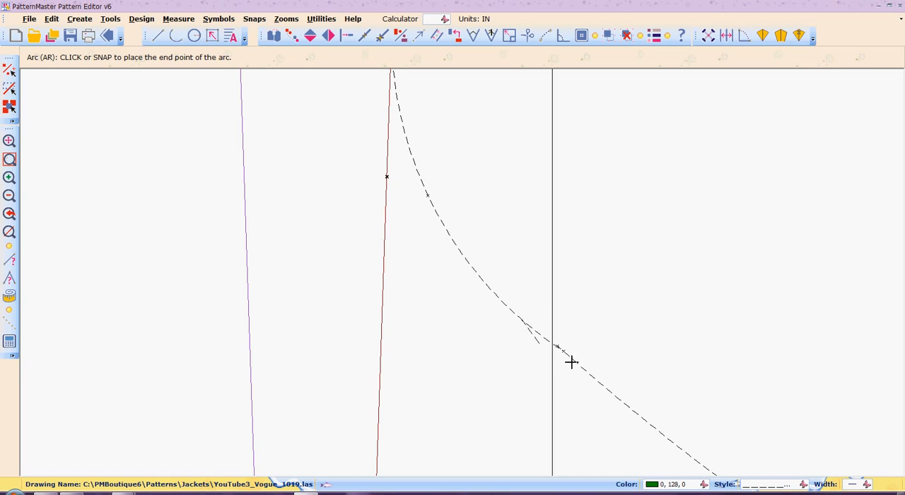
{"action": "left_click", "coordinate": [662, 433]}
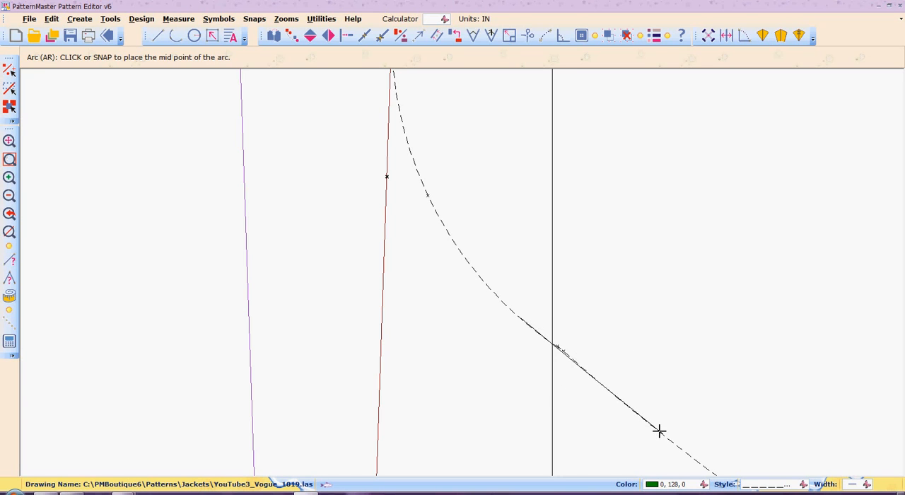
{"action": "left_click", "coordinate": [660, 433]}
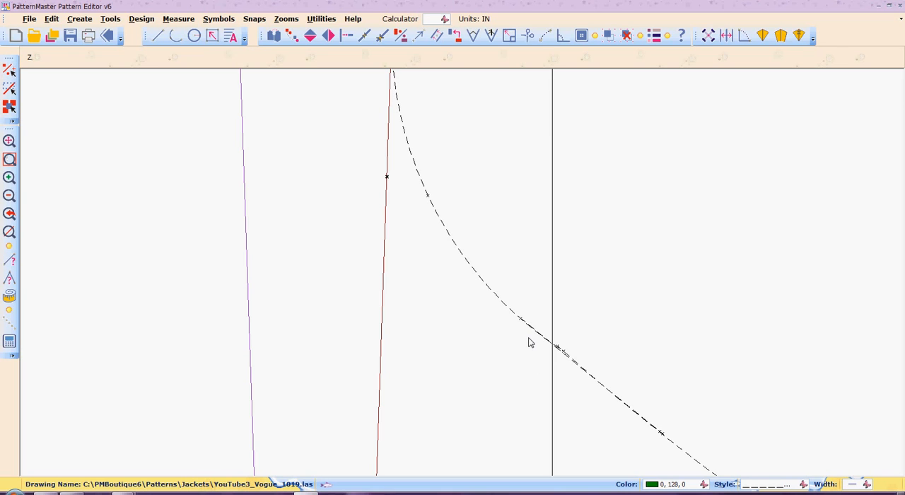
Cut off the short smoothing arc's upper end with Scissors, back to where it joins the blending arc.
{"action": "type", "text": "w"}
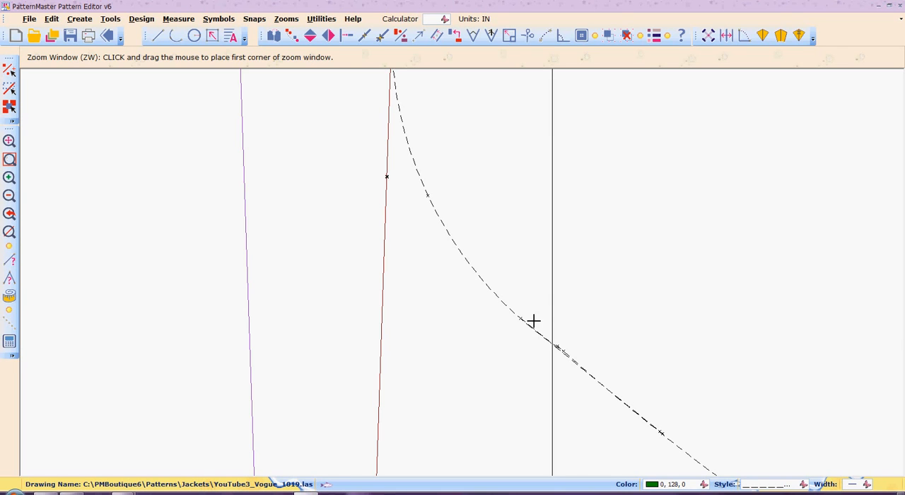
{"action": "left_click", "coordinate": [535, 318]}
{"action": "left_click", "coordinate": [593, 385]}
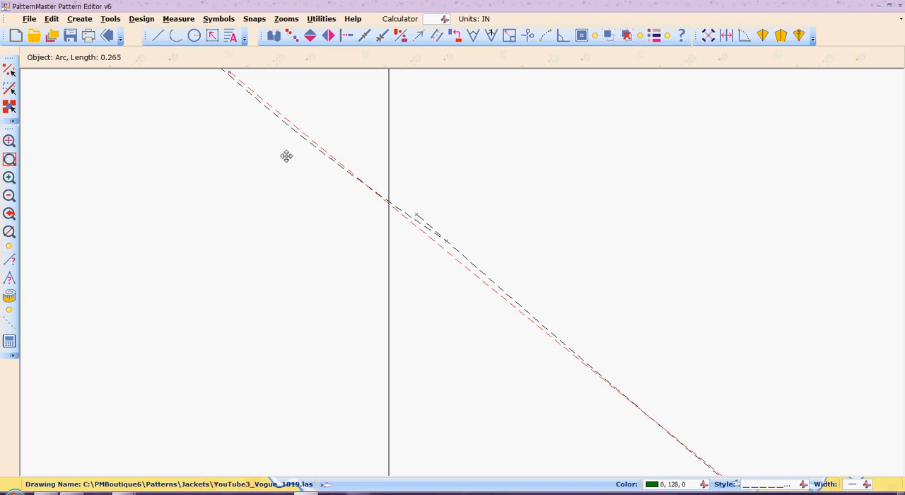
{"action": "scroll", "coordinate": [287, 157], "scroll_direction": "down", "scroll_amount": 1}
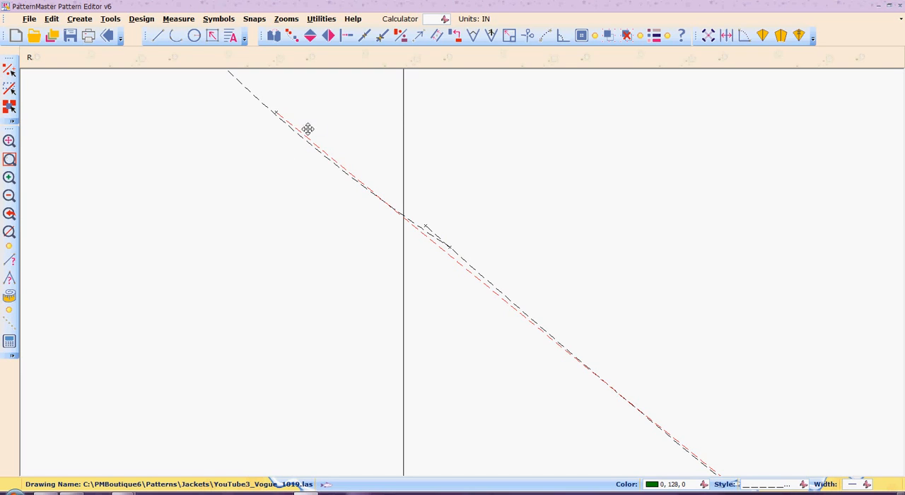
{"action": "left_click", "coordinate": [326, 119]}
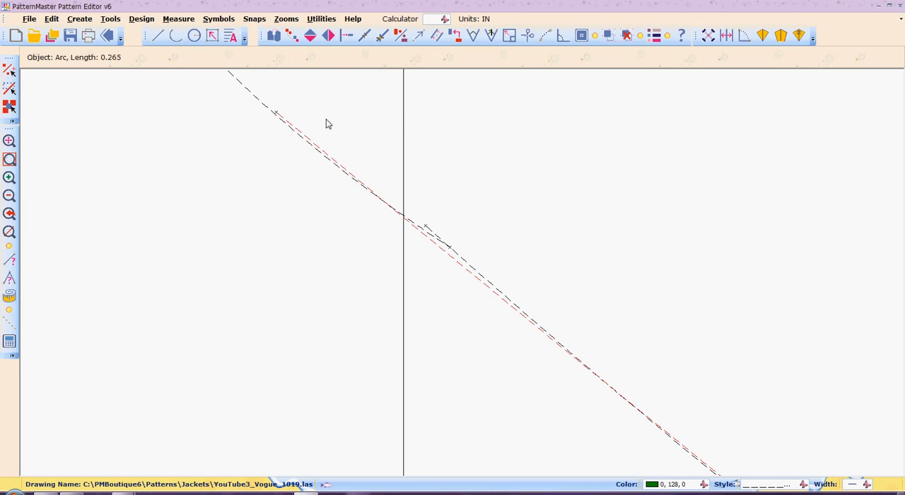
{"action": "key", "text": "r"}
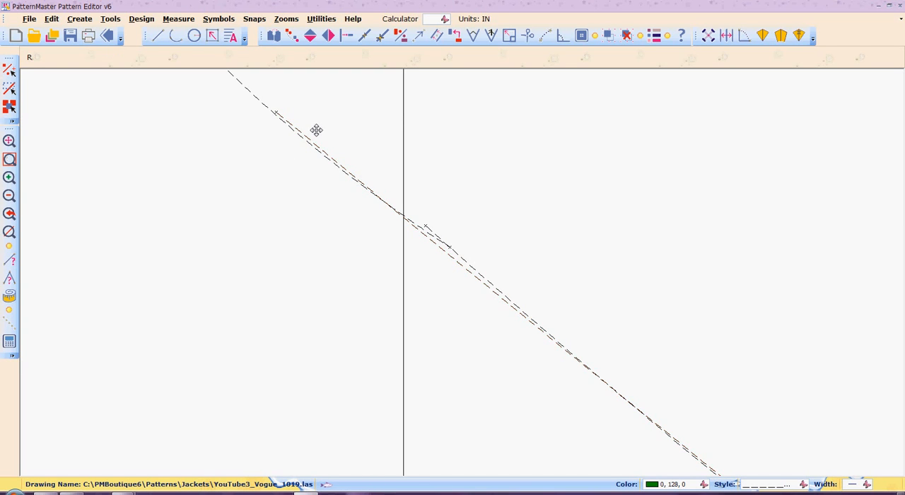
{"action": "left_click", "coordinate": [316, 130]}
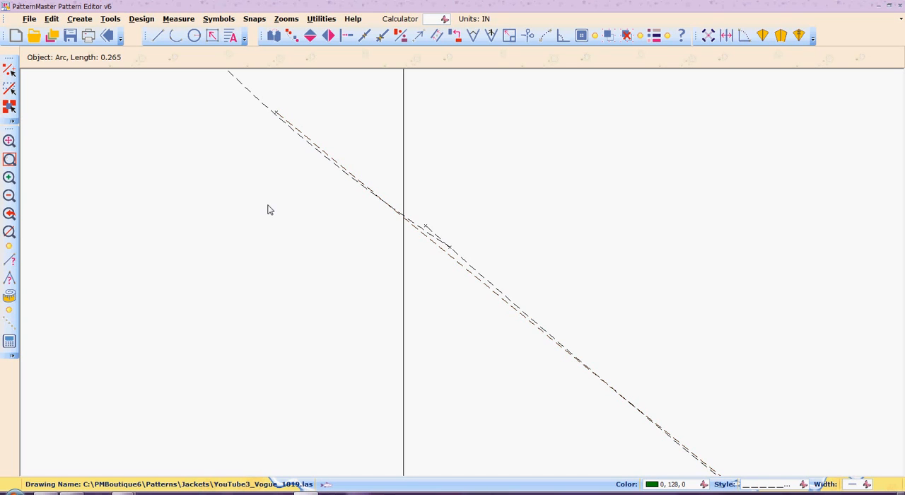
{"action": "key", "text": "Escape"}
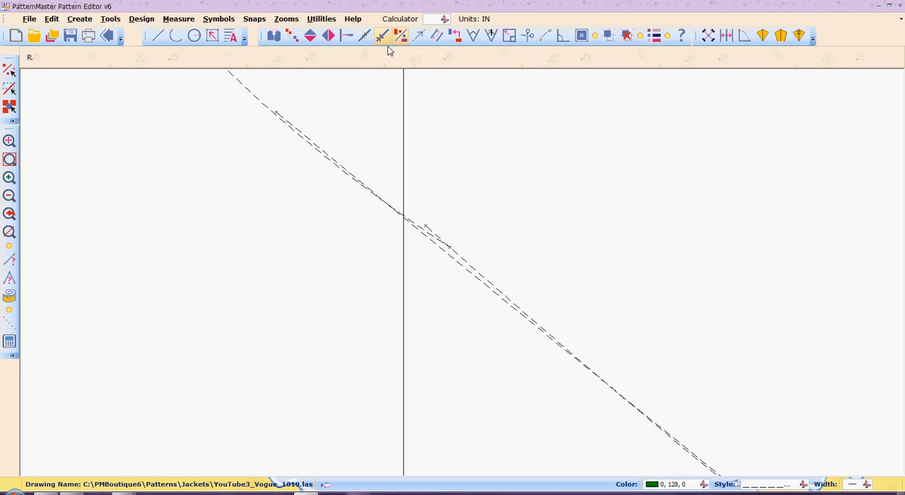
{"action": "left_click", "coordinate": [528, 35]}
{"action": "left_click", "coordinate": [320, 148]}
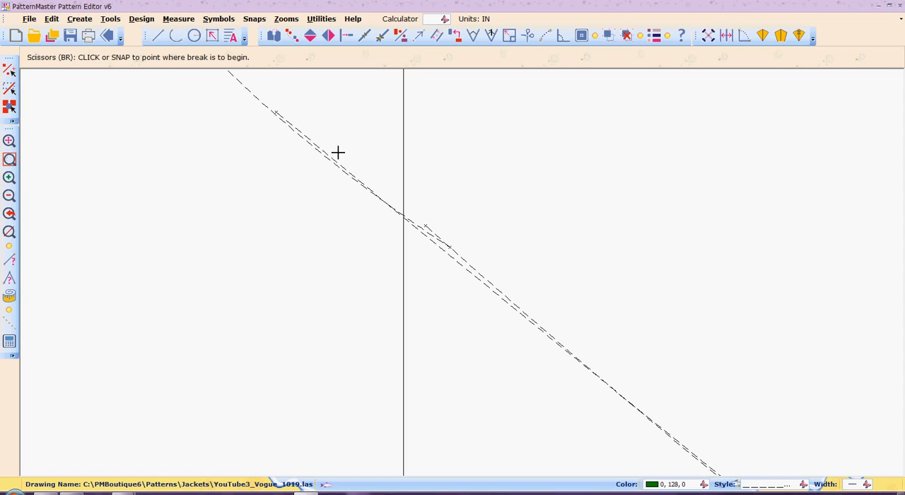
{"action": "left_click", "coordinate": [367, 188]}
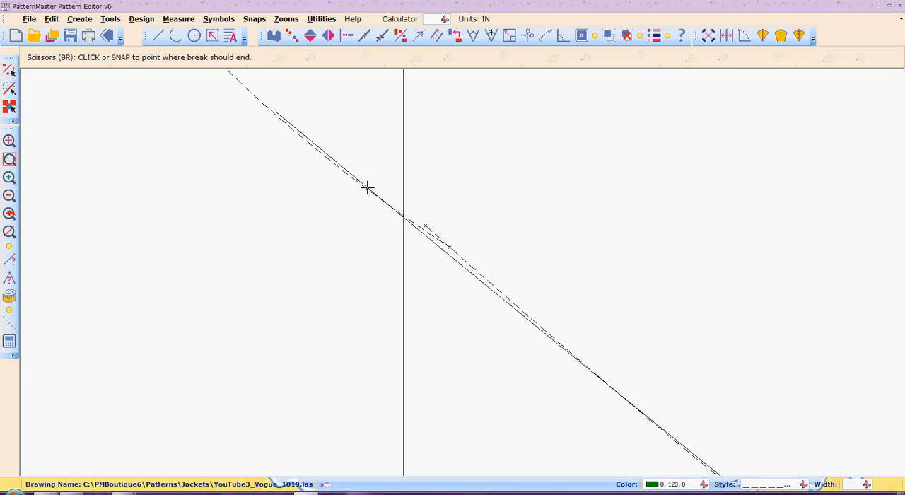
{"action": "left_click", "coordinate": [275, 106]}
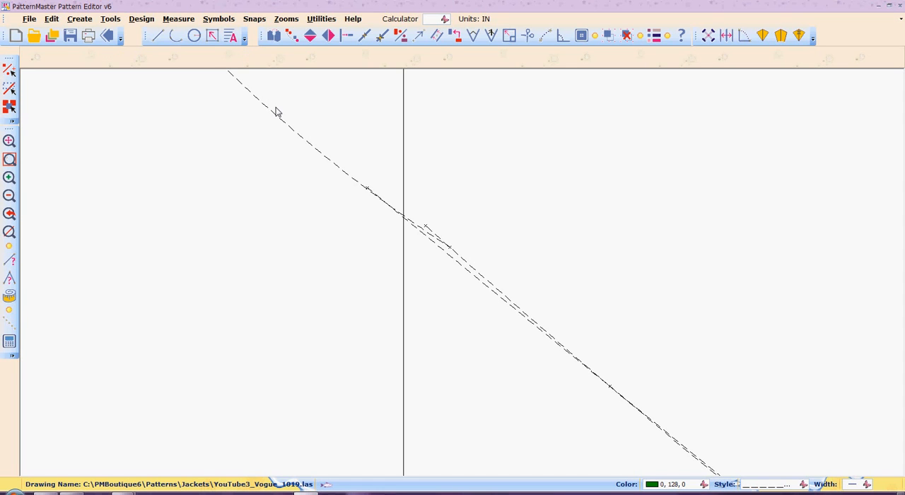
Trim the inner dashed curve's overlapping upper end with Scissors, back to where it merges with the short smoothing arc.
{"action": "right_click", "coordinate": [276, 108]}
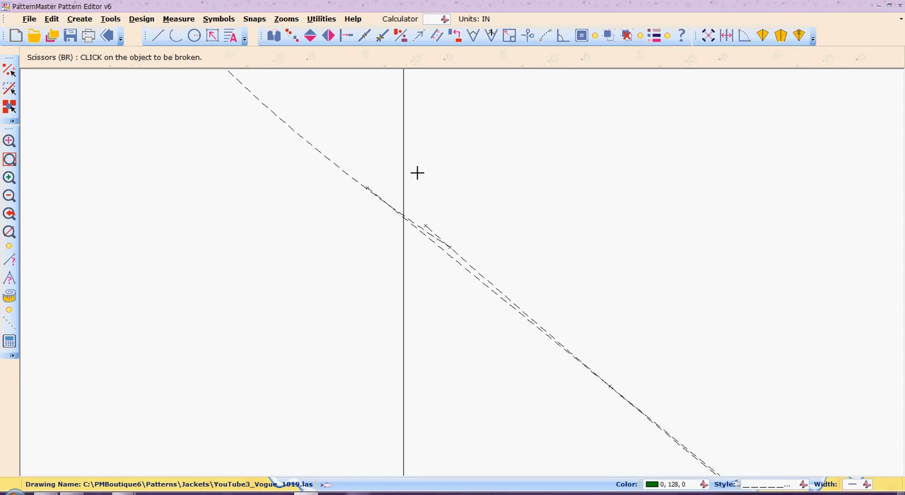
{"action": "left_click", "coordinate": [474, 269]}
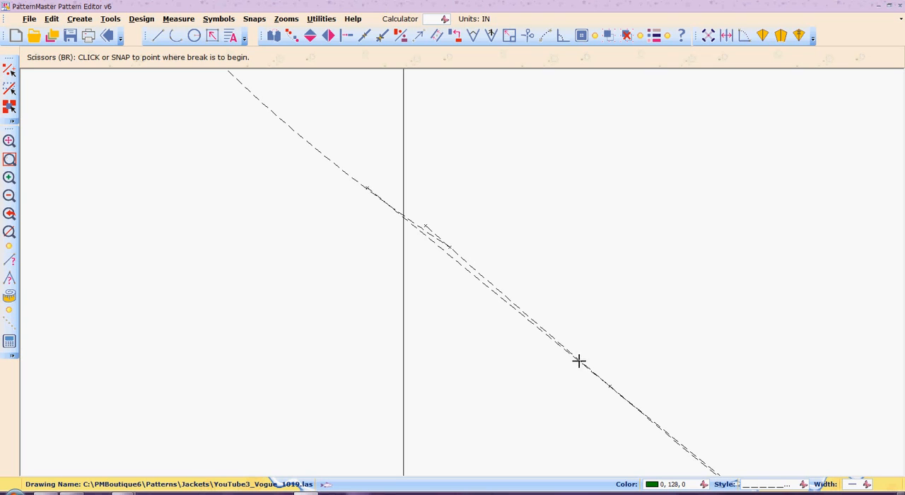
{"action": "left_click", "coordinate": [581, 361]}
{"action": "left_click", "coordinate": [418, 216]}
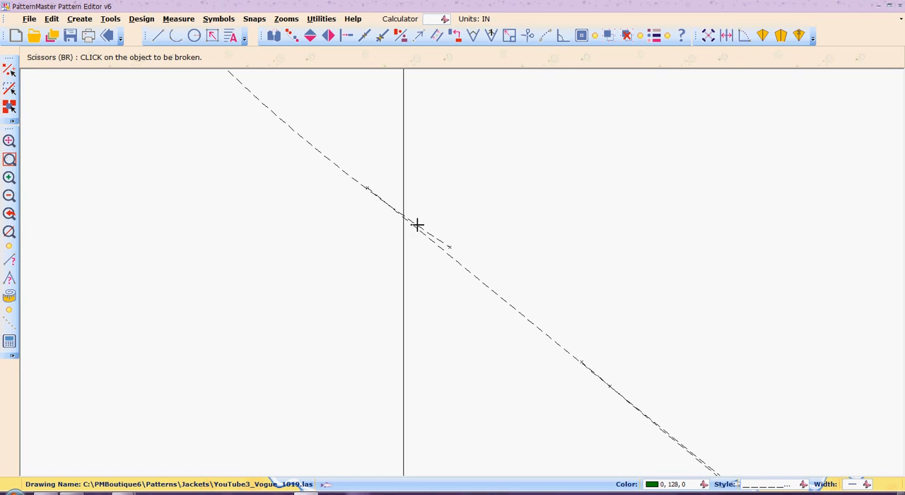
Trim the blending arc's leftover lower end with Scissors, starting just before the vertical line at the junction.
{"action": "left_click", "coordinate": [416, 224]}
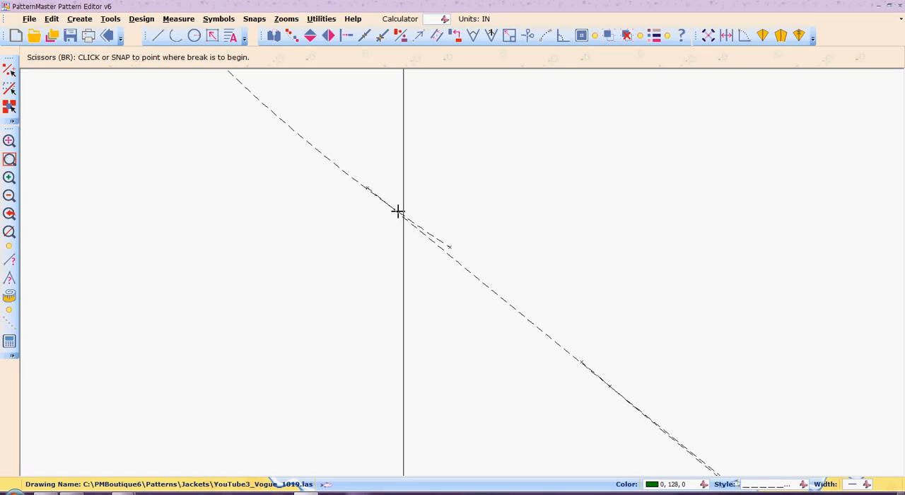
{"action": "left_click", "coordinate": [396, 209]}
{"action": "left_click", "coordinate": [464, 254]}
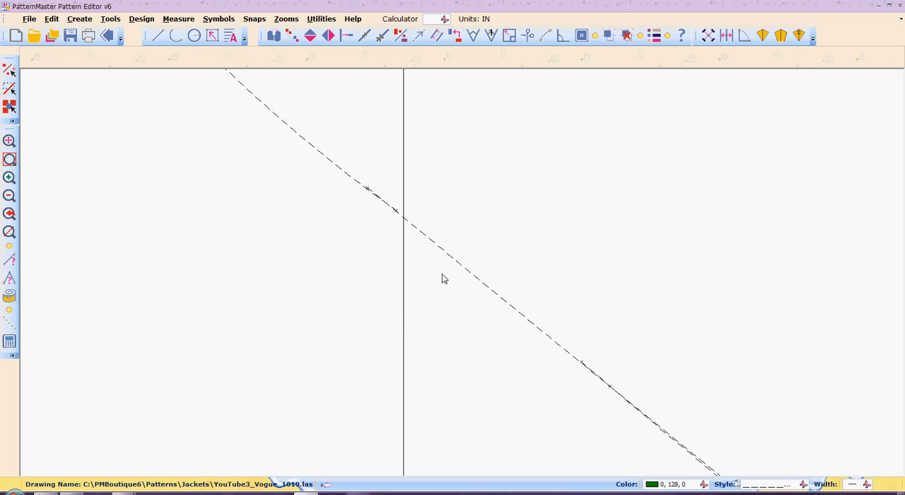
Draw a longer dashed three-point arc from the blending arc across the junction to a point farther down the inner curve.
{"action": "scroll", "coordinate": [442, 274], "scroll_direction": "down", "scroll_amount": 3}
{"action": "scroll", "coordinate": [442, 278], "scroll_direction": "down", "scroll_amount": 3}
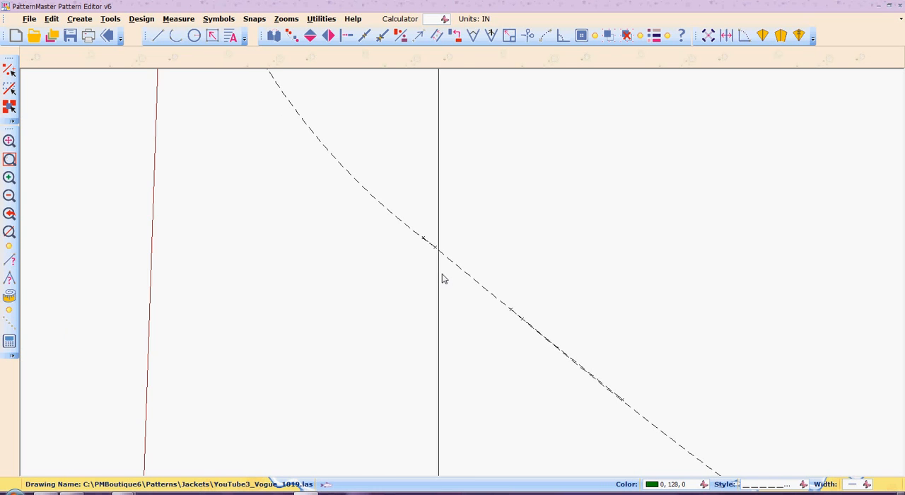
{"action": "scroll", "coordinate": [442, 278], "scroll_direction": "down", "scroll_amount": 4}
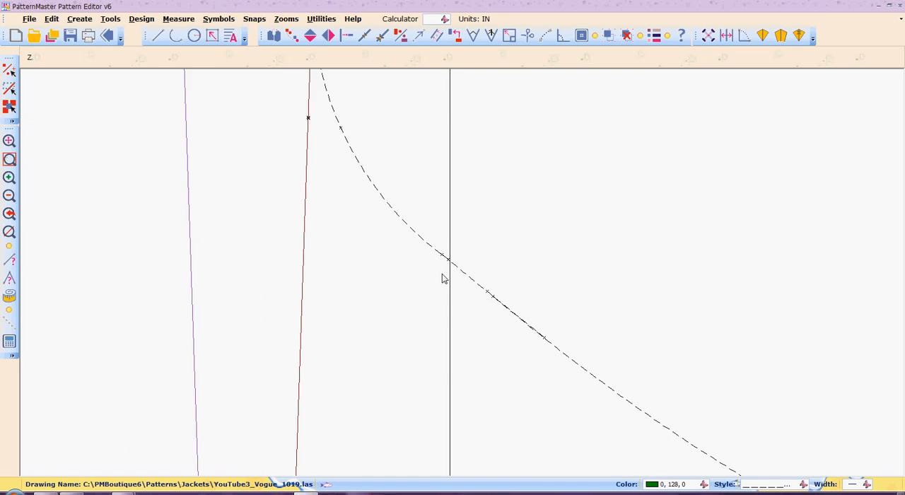
{"action": "scroll", "coordinate": [442, 278], "scroll_direction": "down", "scroll_amount": 3}
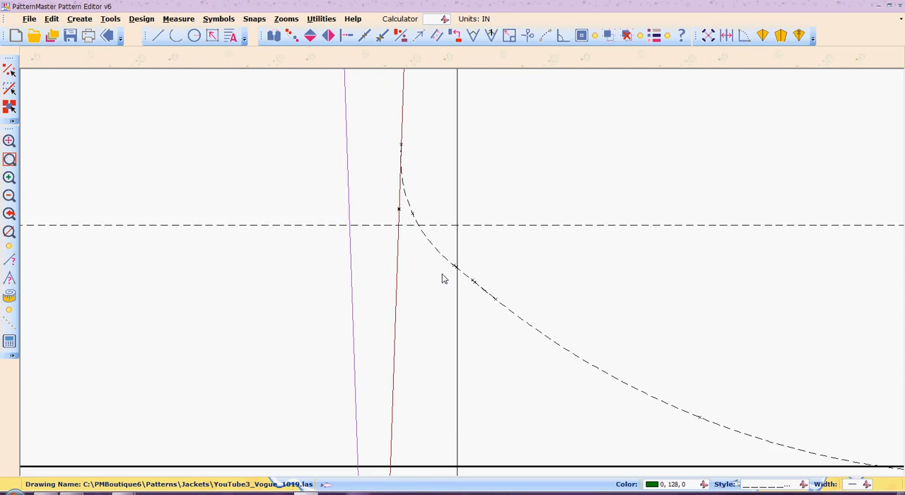
{"action": "scroll", "coordinate": [442, 278], "scroll_direction": "down", "scroll_amount": 1}
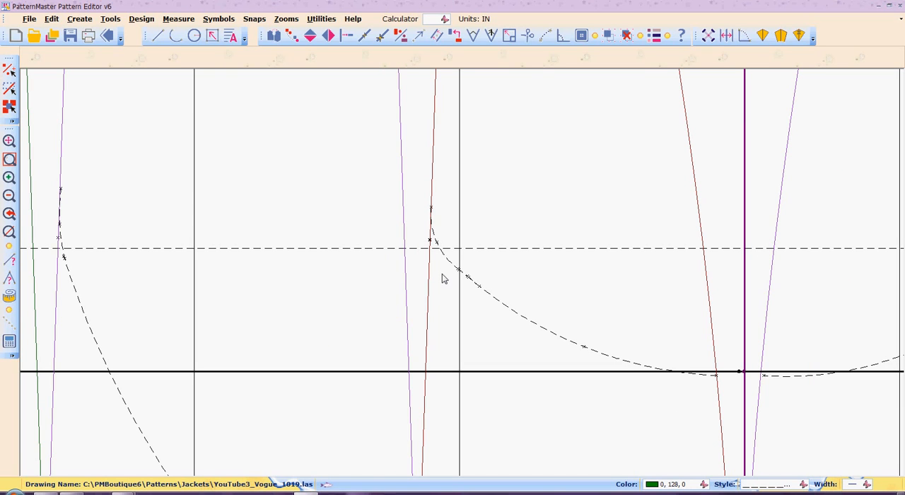
{"action": "scroll", "coordinate": [442, 278], "scroll_direction": "up", "scroll_amount": 3}
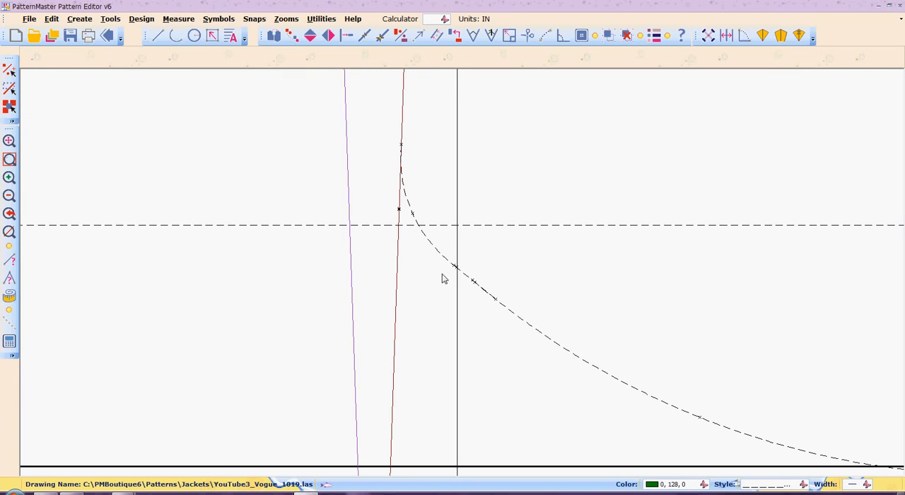
{"action": "key", "text": "a"}
{"action": "key", "text": "r"}
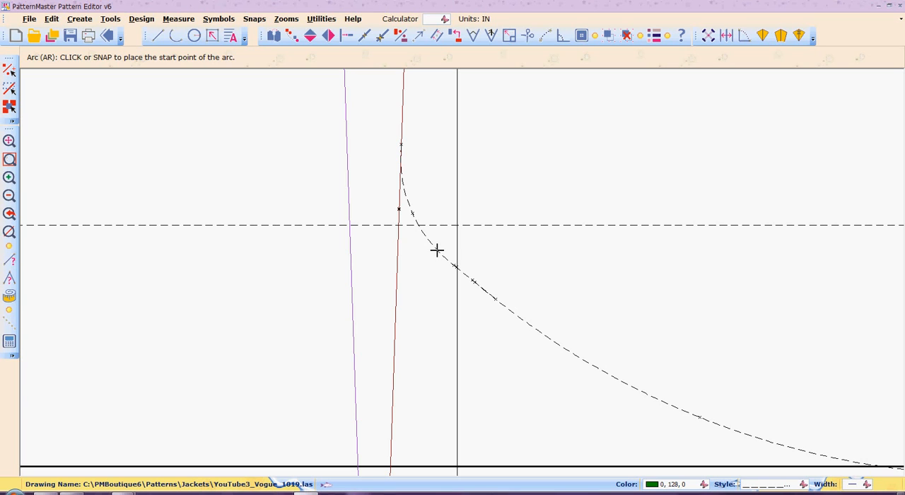
{"action": "left_click", "coordinate": [435, 249]}
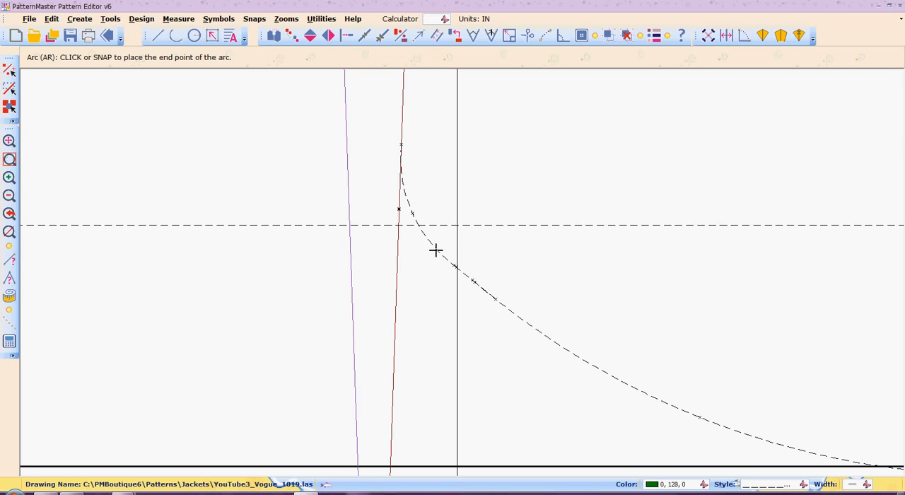
{"action": "left_click", "coordinate": [595, 367]}
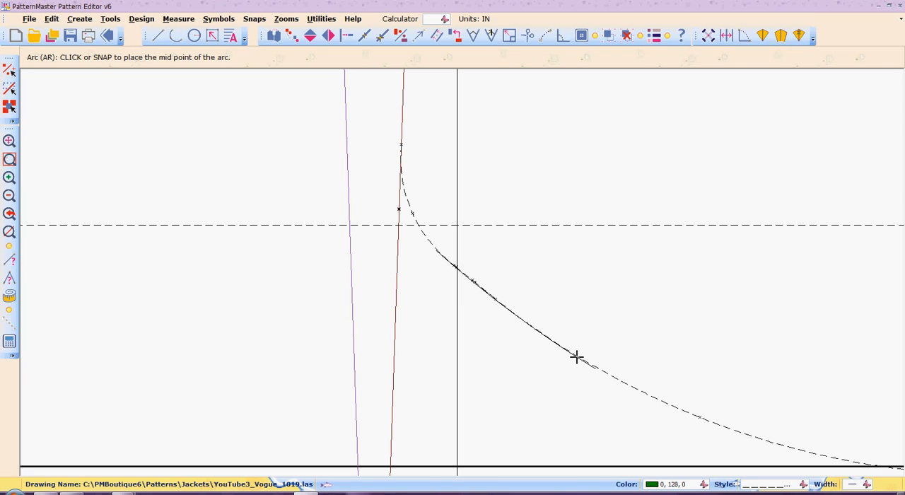
{"action": "left_click", "coordinate": [577, 357]}
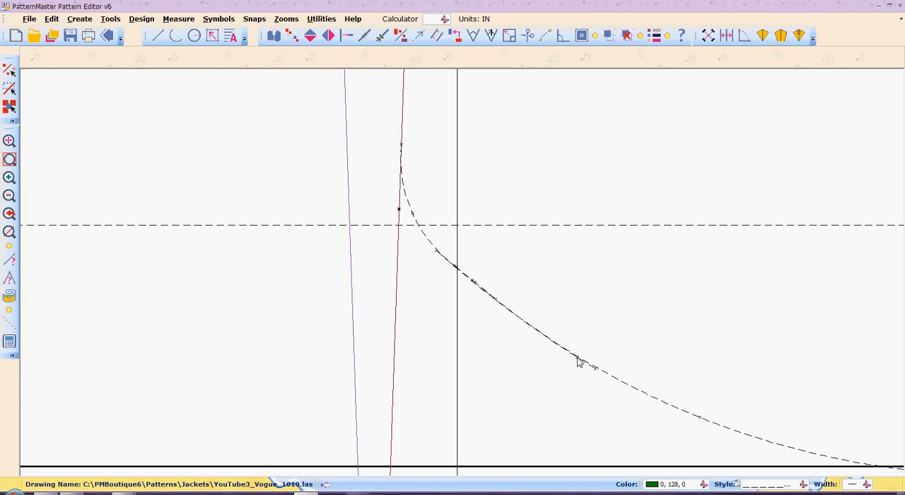
Move the longer arc's lower end point onto the inner dashed curve with Move Point.
{"action": "type", "text": "ZW"}
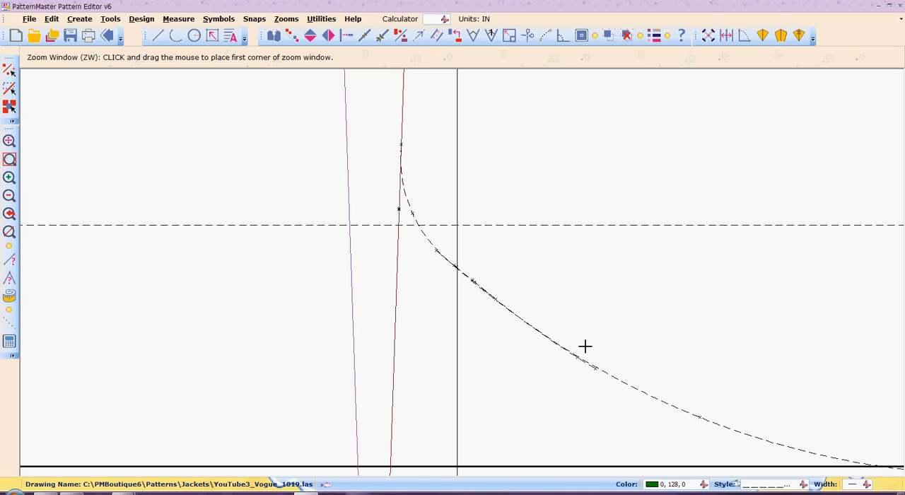
{"action": "left_click", "coordinate": [586, 366]}
{"action": "left_click", "coordinate": [605, 382]}
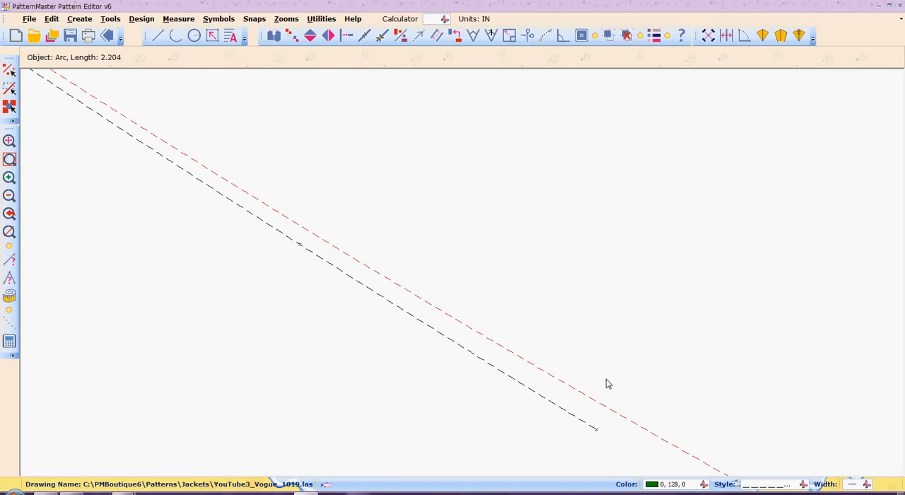
{"action": "type", "text": "MP"}
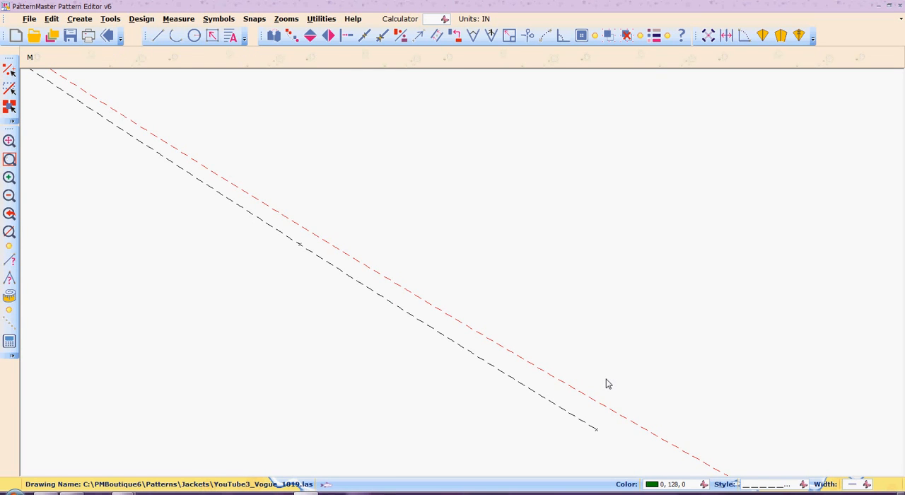
{"action": "left_click", "coordinate": [567, 412]}
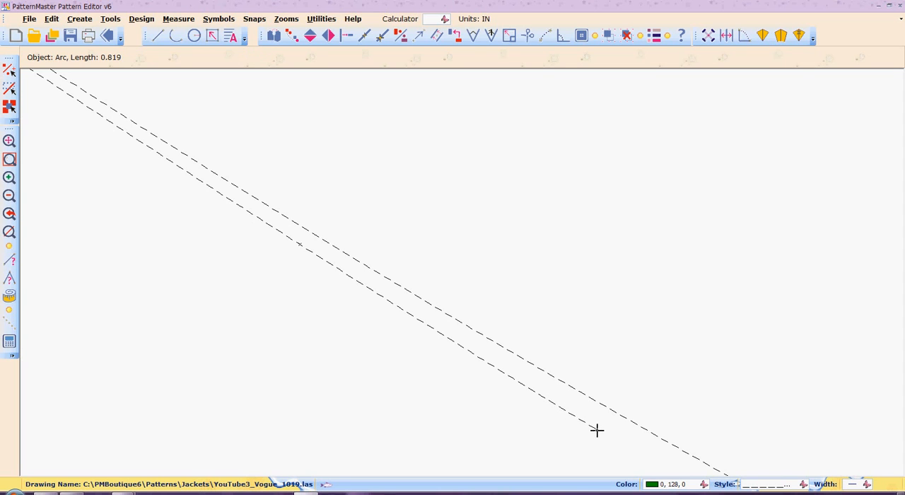
{"action": "left_click", "coordinate": [597, 429]}
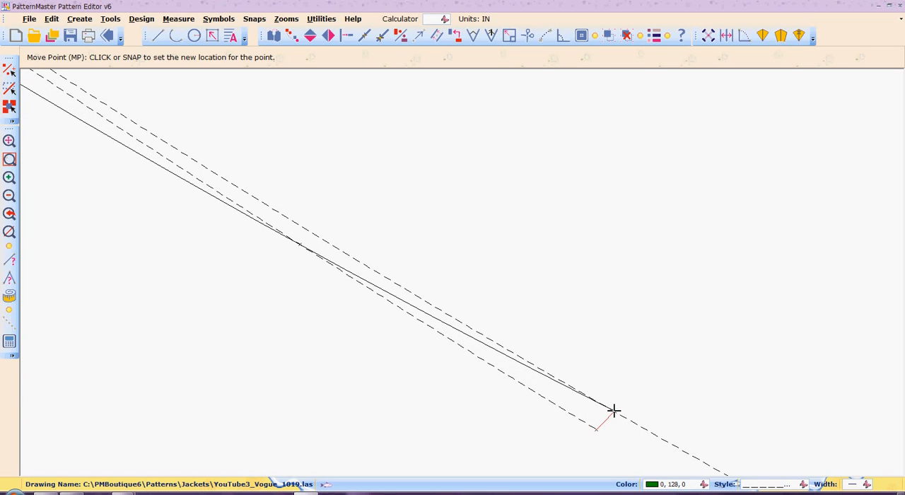
{"action": "left_click", "coordinate": [614, 411]}
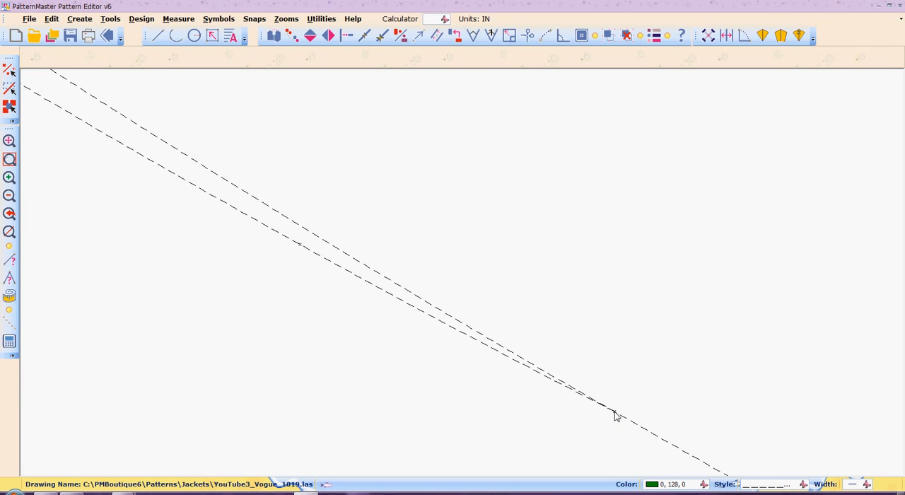
Cut away the inner curve's stretch running alongside the longer arc with Scissors, starting just above the arc's lower end.
{"action": "key", "text": "b"}
{"action": "key", "text": "r"}
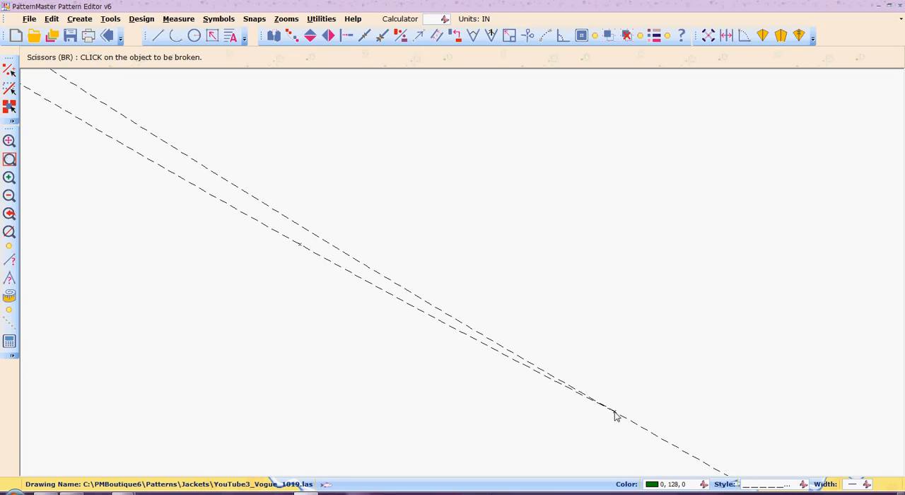
{"action": "left_click", "coordinate": [392, 280]}
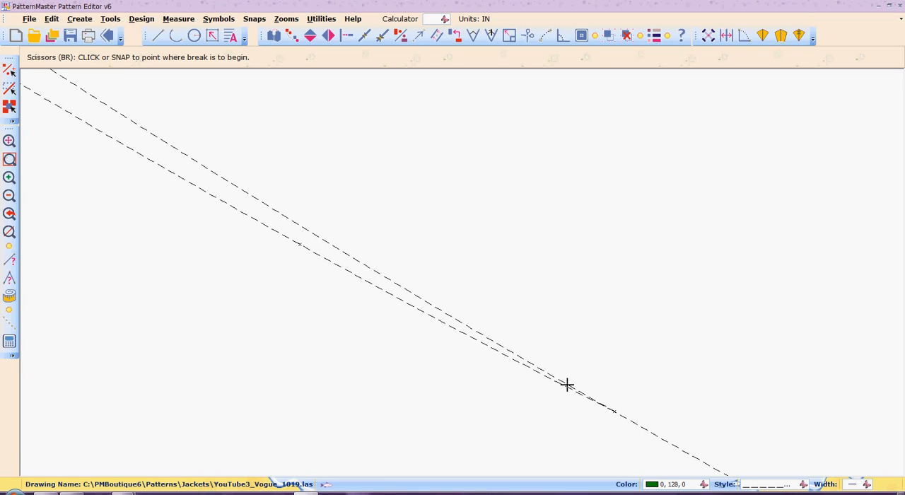
{"action": "left_click", "coordinate": [594, 398]}
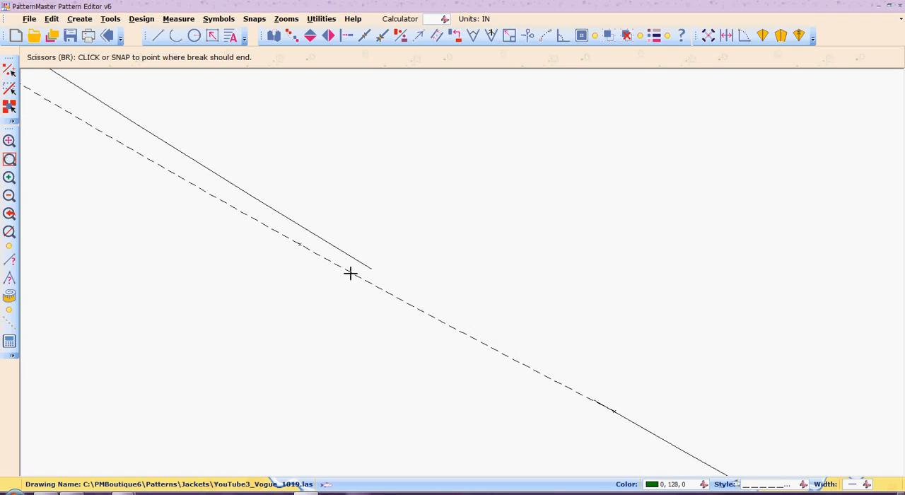
{"action": "left_click", "coordinate": [67, 81]}
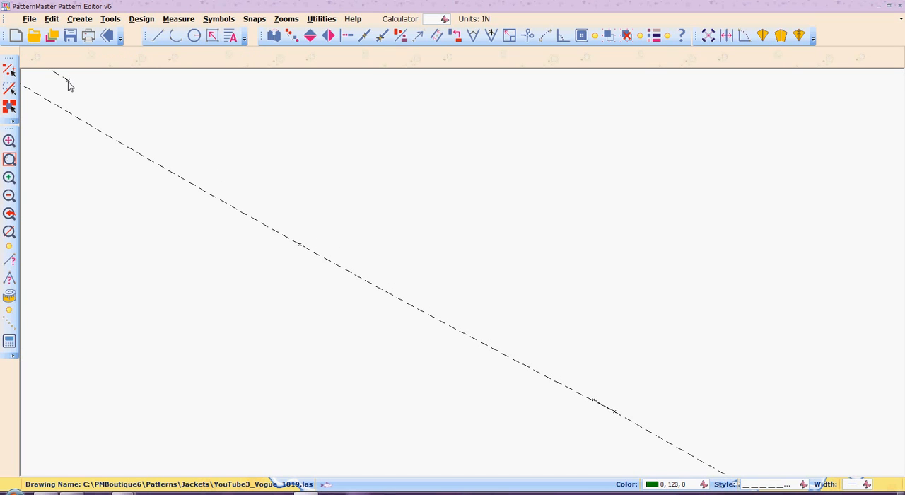
Zoom out to examine the longer arc and its overlap with the other dashed curves around the vertical line.
{"action": "key", "text": "o"}
{"action": "key", "text": "o"}
{"action": "key", "text": "o"}
{"action": "key", "text": "z"}
{"action": "key", "text": "o"}
{"action": "key", "text": "z"}
{"action": "key", "text": "o"}
{"action": "key", "text": "z"}
{"action": "key", "text": "o"}
{"action": "key", "text": "z"}
{"action": "key", "text": "o"}
{"action": "key", "text": "z"}
{"action": "key", "text": "o"}
{"action": "key", "text": "z"}
{"action": "key", "text": "o"}
{"action": "key", "text": "z"}
{"action": "key", "text": "o"}
{"action": "key", "text": "z"}
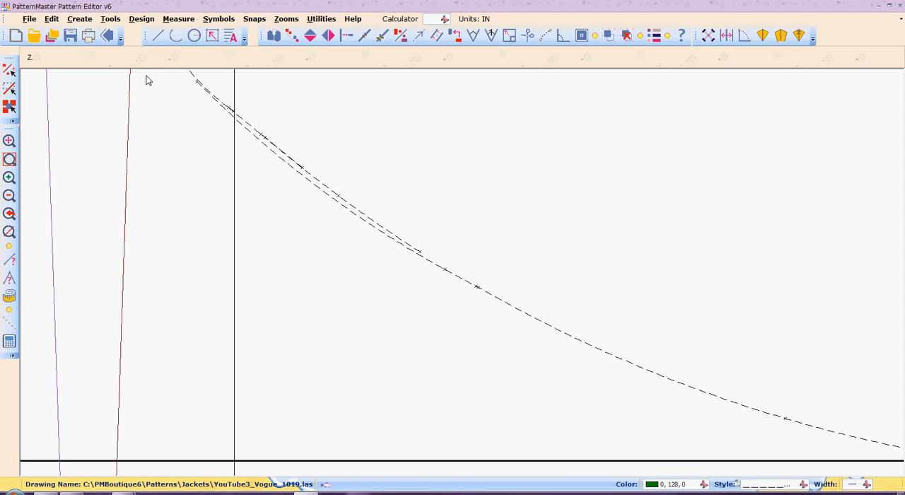
{"action": "key", "text": "w"}
{"action": "left_click", "coordinate": [9, 159]}
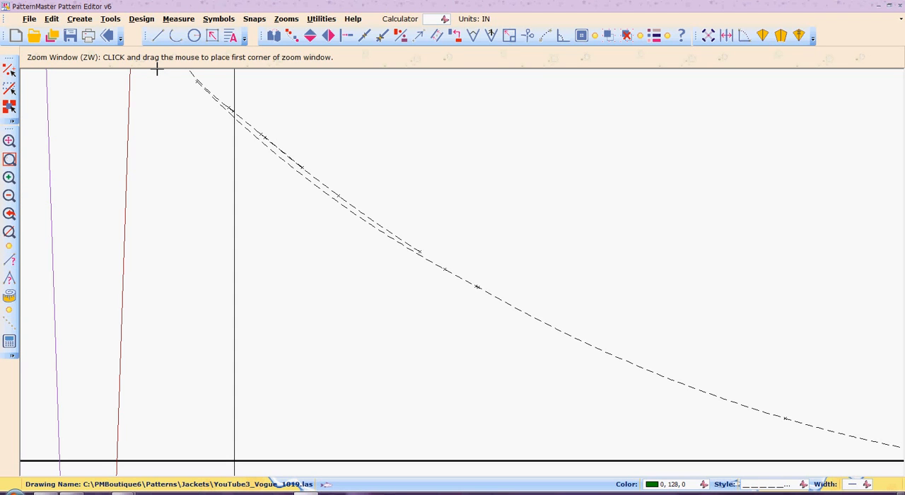
{"action": "left_click", "coordinate": [157, 69]}
{"action": "left_click", "coordinate": [157, 69]}
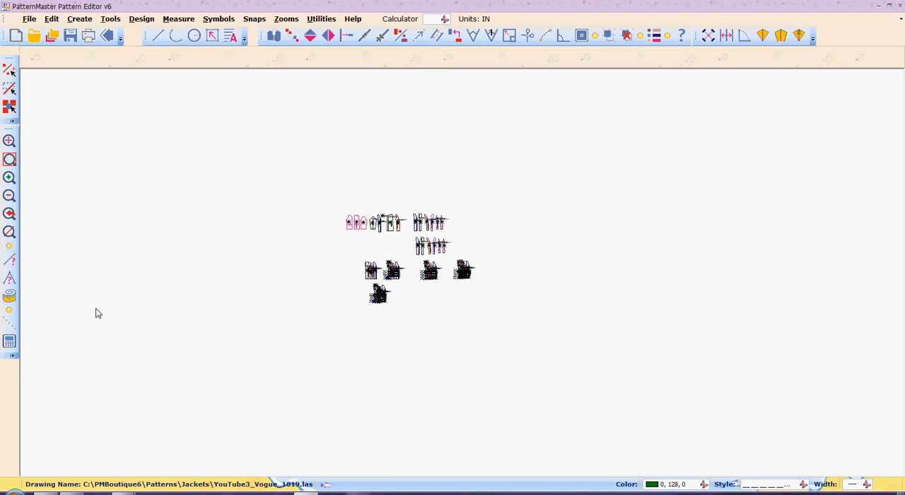
{"action": "left_click", "coordinate": [10, 214]}
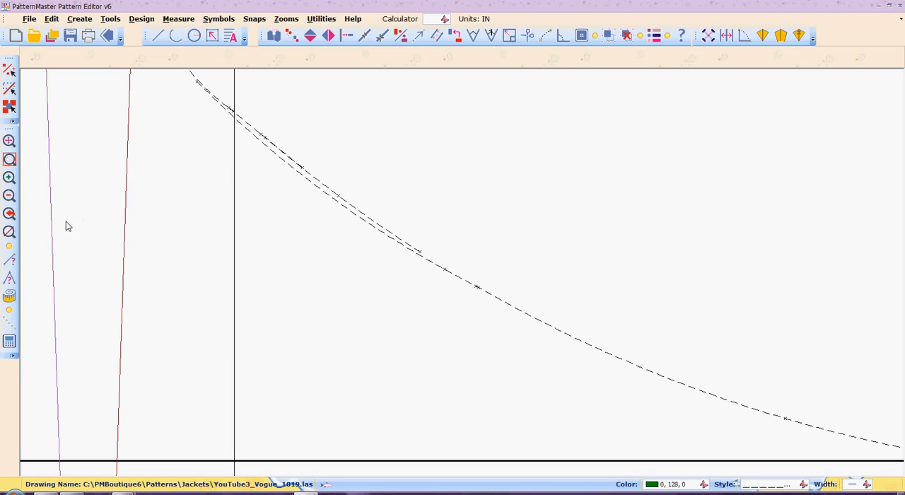
Move the longer arc's upper end point slightly up along the blending arc so it lies on that arc.
{"action": "left_click", "coordinate": [9, 199]}
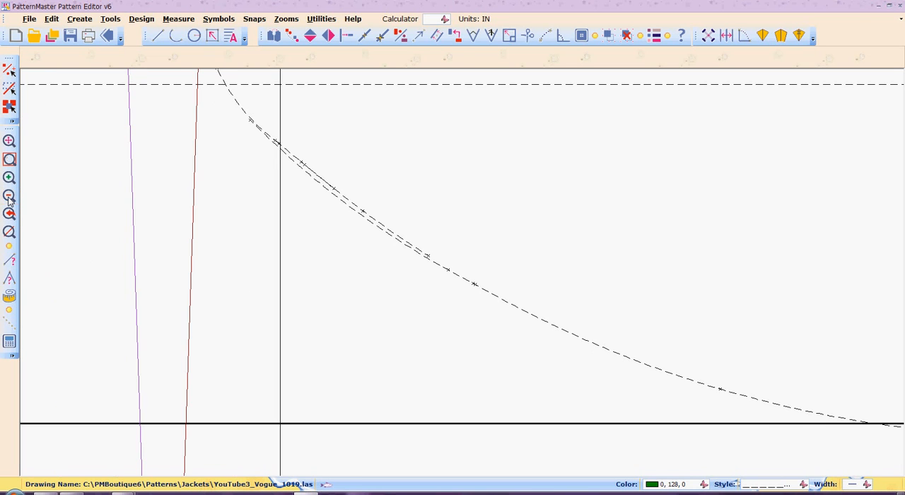
{"action": "left_click", "coordinate": [9, 160]}
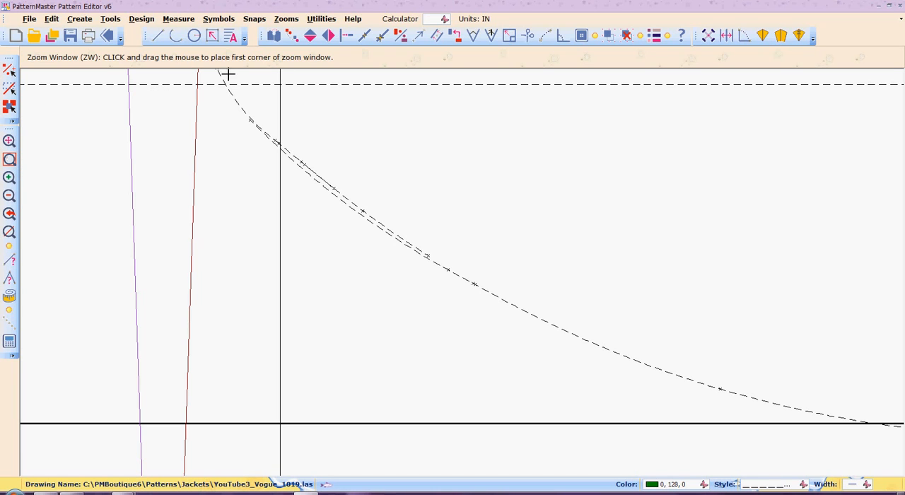
{"action": "left_click", "coordinate": [194, 87]}
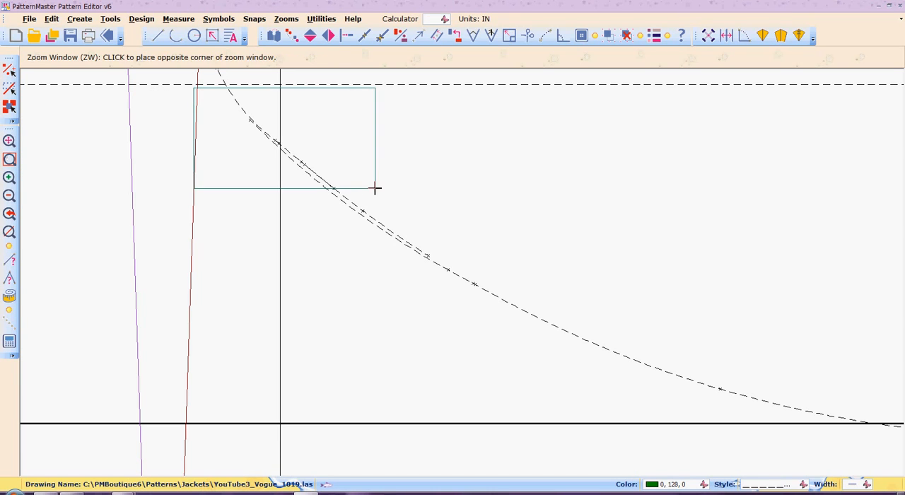
{"action": "left_click", "coordinate": [472, 286]}
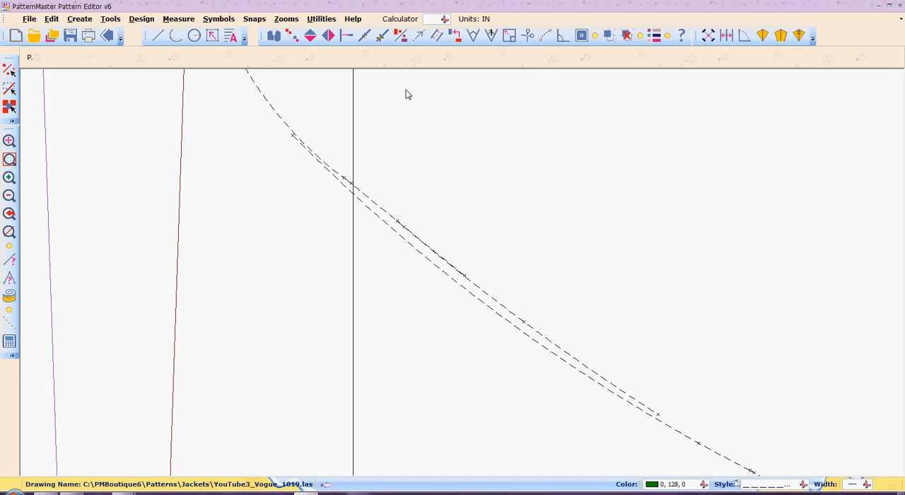
{"action": "left_click", "coordinate": [457, 36]}
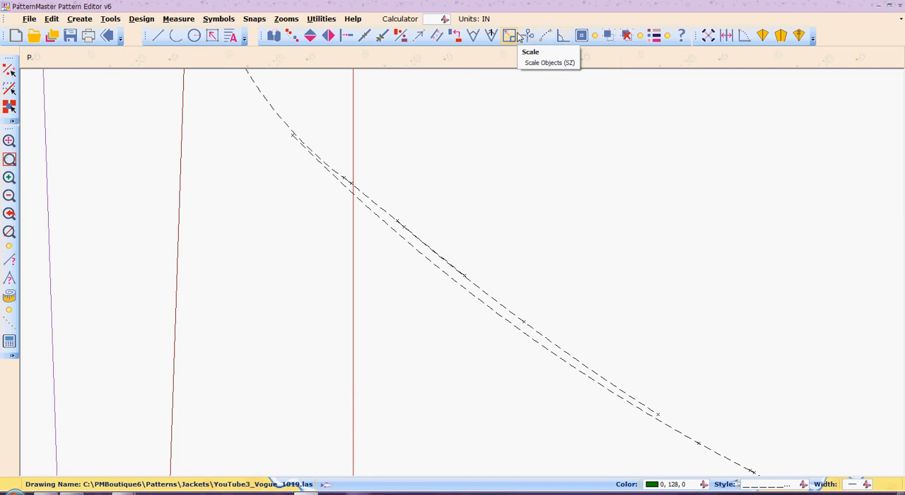
{"action": "left_click", "coordinate": [455, 37]}
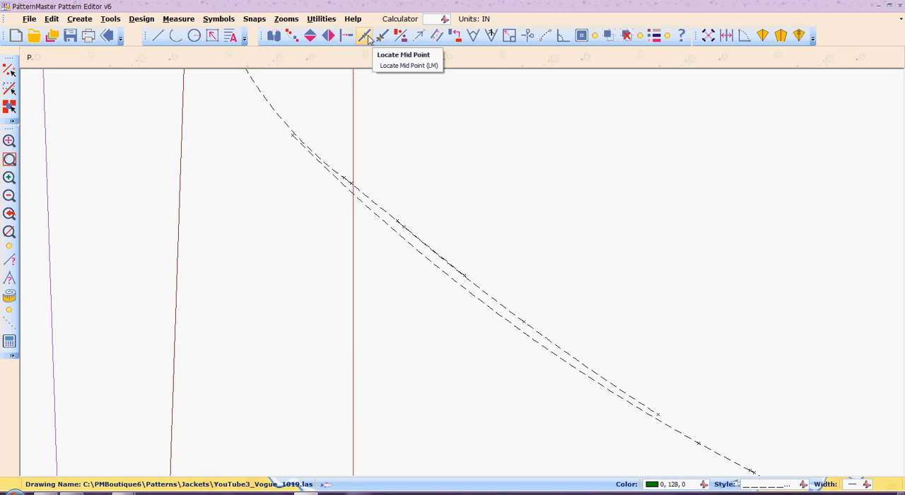
{"action": "left_click", "coordinate": [419, 36]}
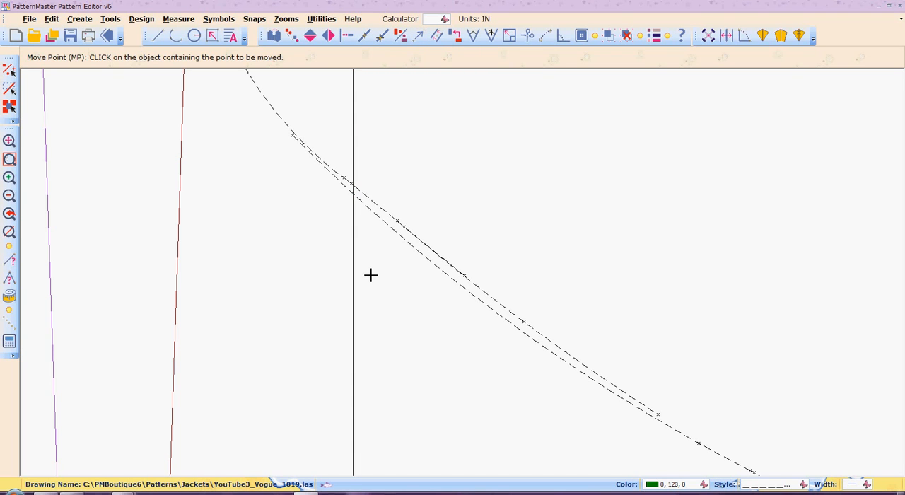
{"action": "left_click", "coordinate": [415, 249]}
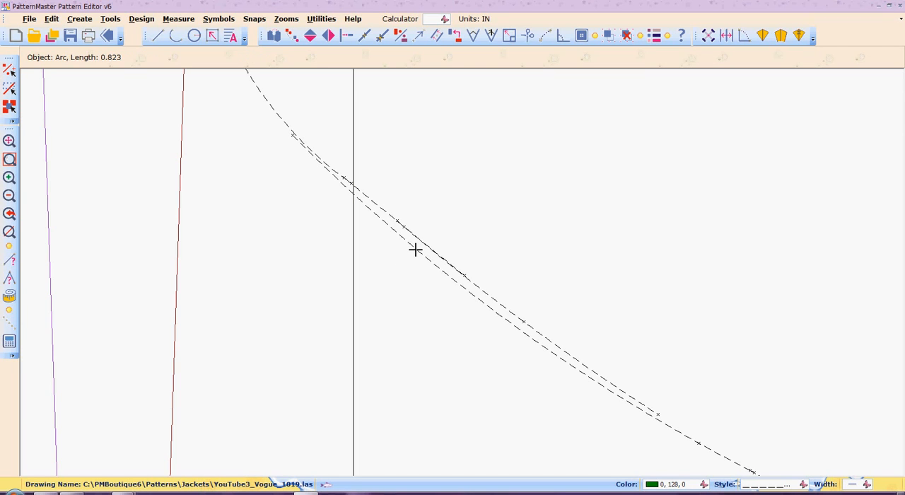
{"action": "left_click", "coordinate": [293, 135]}
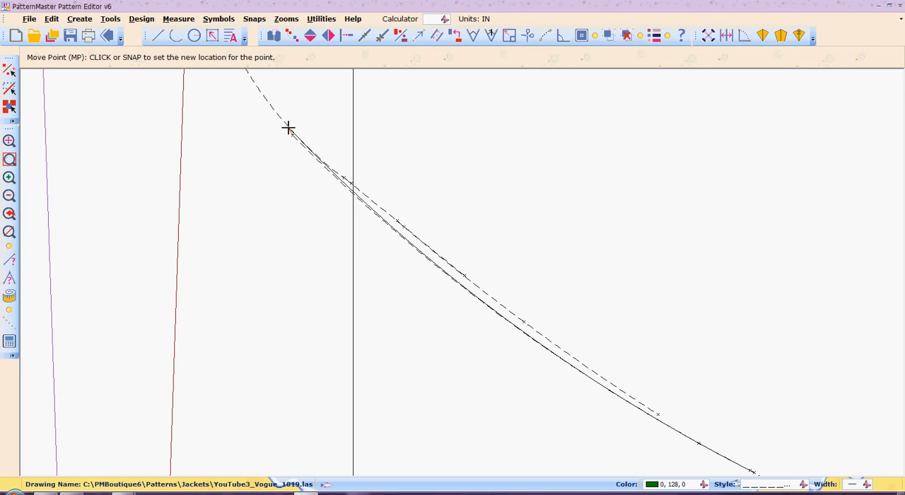
{"action": "left_click", "coordinate": [288, 127]}
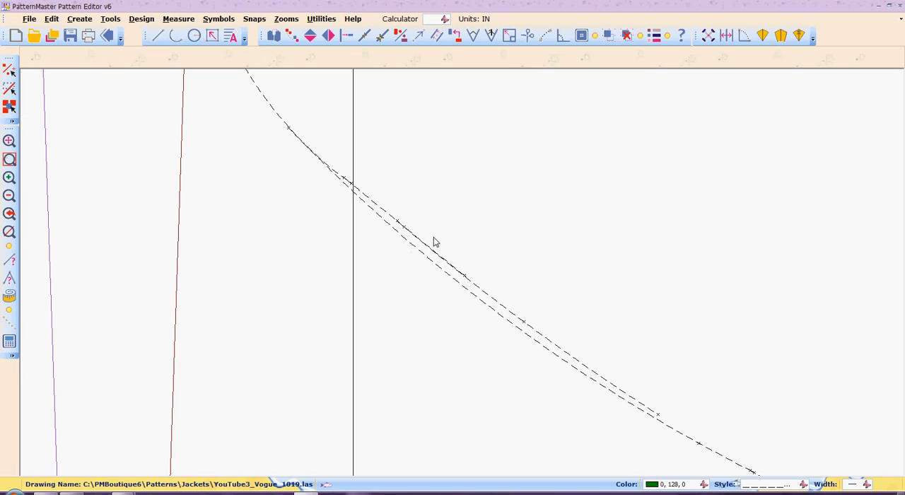
Remove the short smoothing arc that crosses the vertical line with Scissors, breaking past both of its ends.
{"action": "key", "text": "b"}
{"action": "key", "text": "r"}
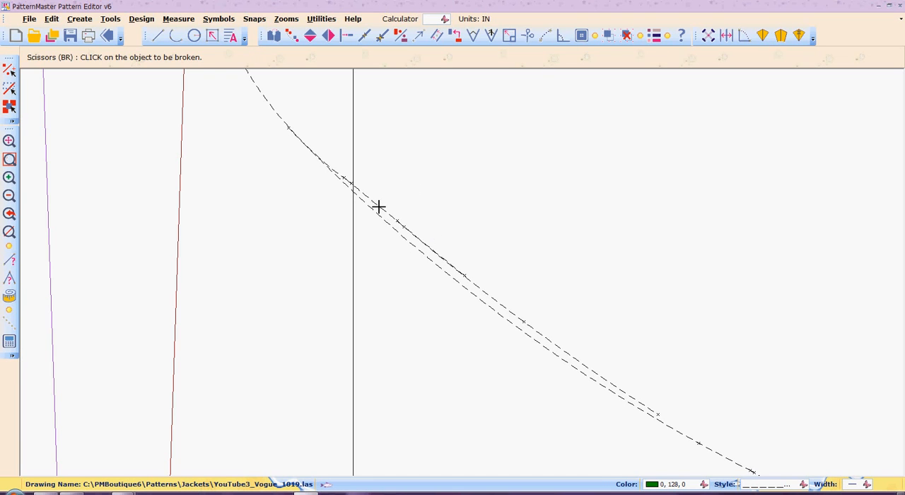
{"action": "left_click", "coordinate": [379, 205]}
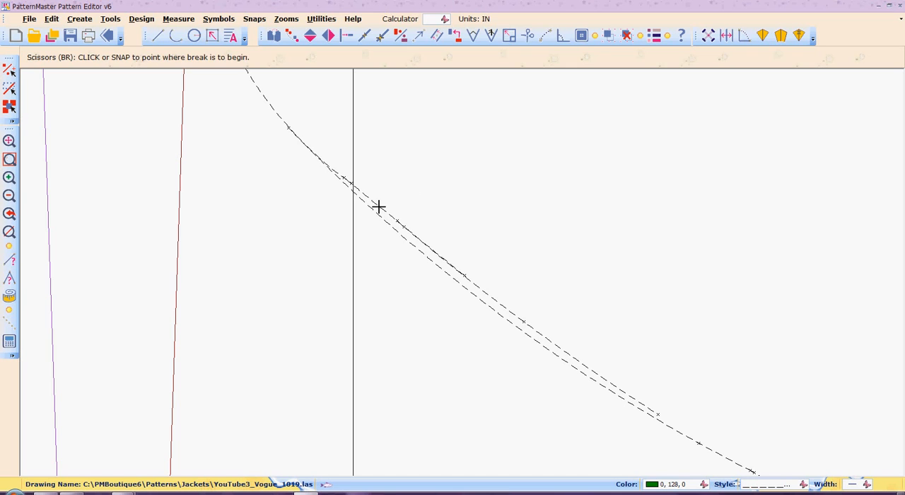
{"action": "left_click", "coordinate": [324, 164]}
{"action": "left_click", "coordinate": [416, 227]}
{"action": "right_click", "coordinate": [406, 212]}
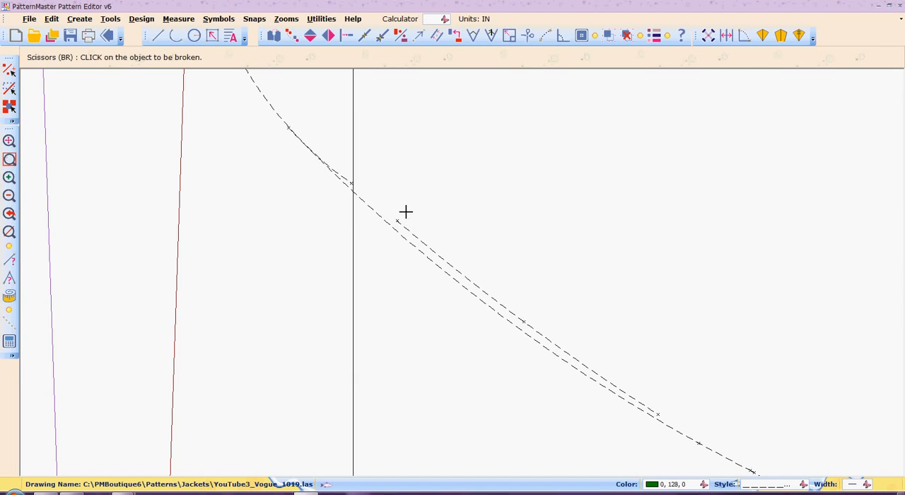
Trim the blending arc's lower tail back to the longer arc and remove the inner curve's detached upper piece with Scissors.
{"action": "left_click", "coordinate": [344, 179]}
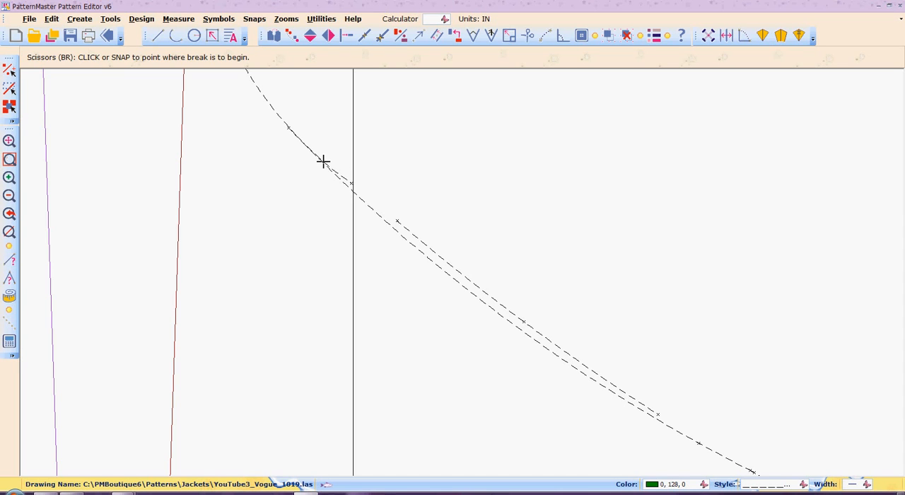
{"action": "left_click", "coordinate": [322, 161]}
{"action": "left_click", "coordinate": [355, 186]}
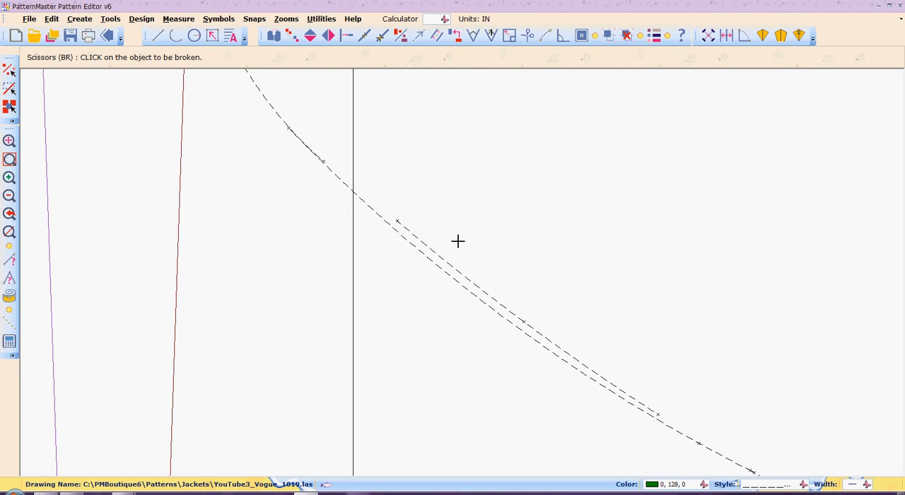
{"action": "left_click", "coordinate": [411, 232]}
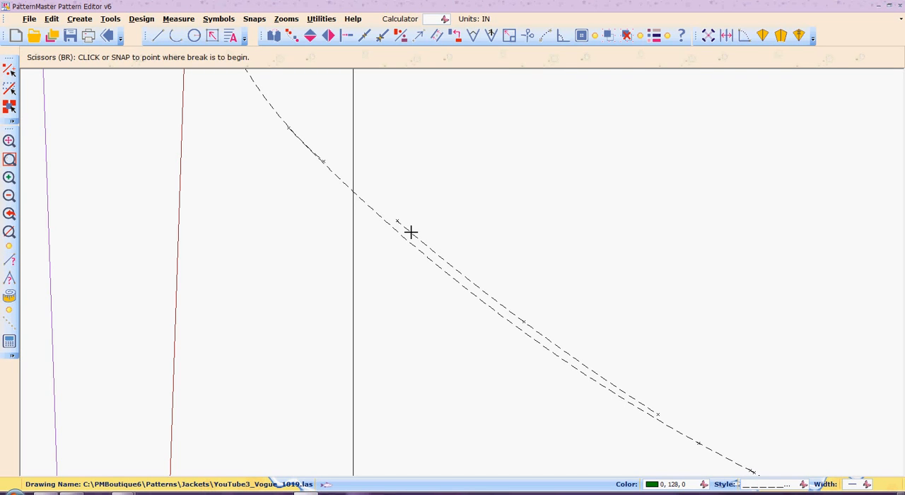
{"action": "left_click", "coordinate": [397, 220]}
Move the dashed arc's lower end point up to where the red dart leg crosses the thick horizontal line.
{"action": "scroll", "coordinate": [397, 221], "scroll_direction": "down", "scroll_amount": 1}
{"action": "scroll", "coordinate": [397, 221], "scroll_direction": "down", "scroll_amount": 2}
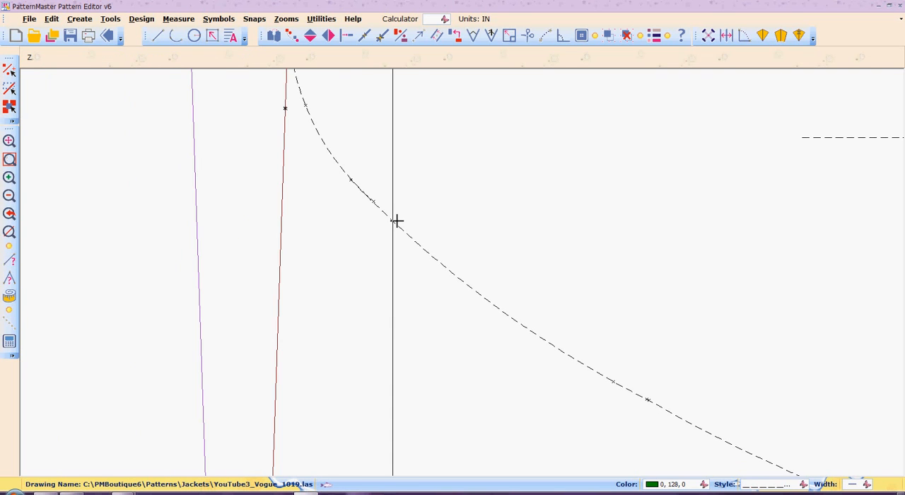
{"action": "scroll", "coordinate": [397, 221], "scroll_direction": "down", "scroll_amount": 1}
{"action": "scroll", "coordinate": [397, 220], "scroll_direction": "down", "scroll_amount": 2}
{"action": "scroll", "coordinate": [396, 221], "scroll_direction": "down", "scroll_amount": 2}
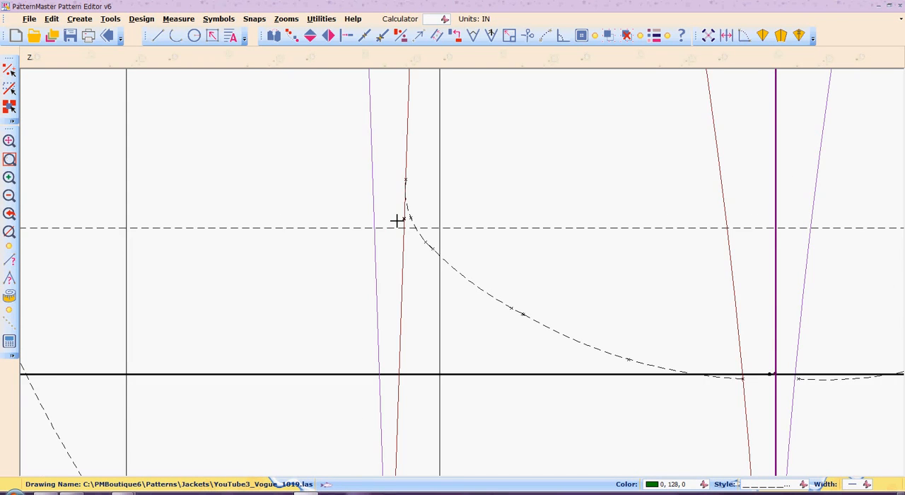
{"action": "scroll", "coordinate": [397, 221], "scroll_direction": "down", "scroll_amount": 1}
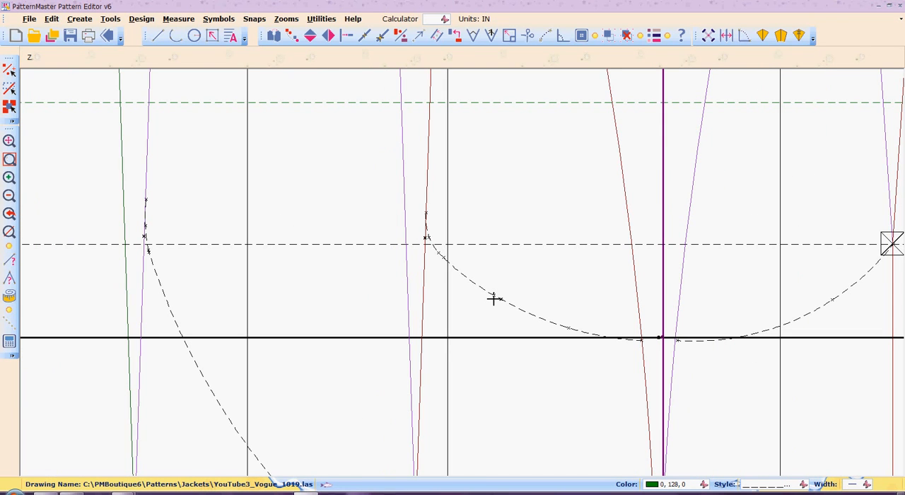
{"action": "key", "text": "w"}
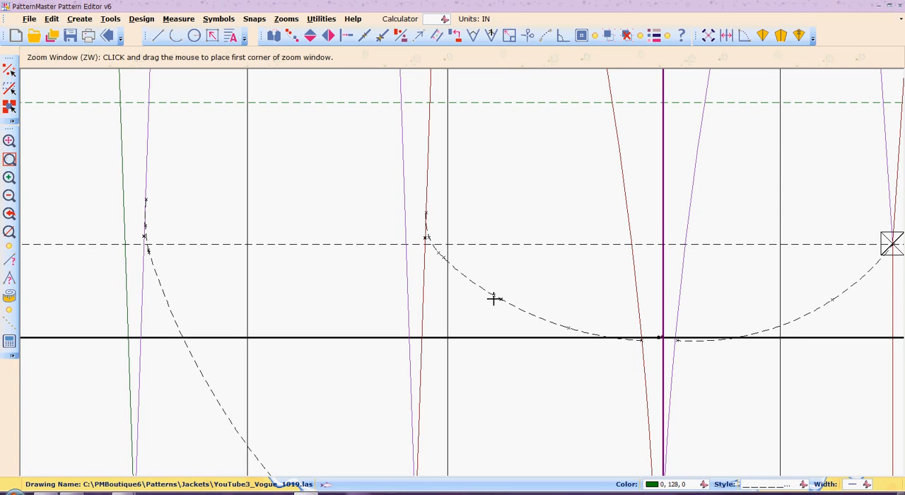
{"action": "left_click_drag", "start_coordinate": [589, 304], "coordinate": [658, 384]}
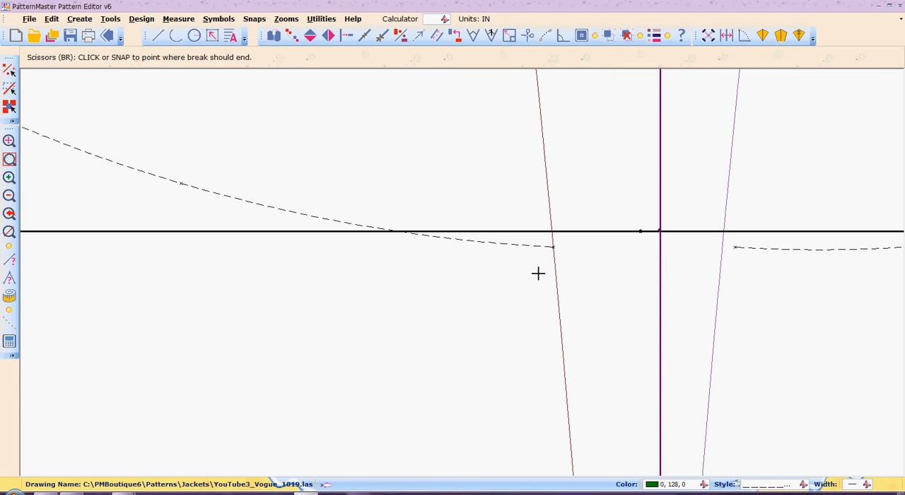
{"action": "key", "text": "m"}
{"action": "key", "text": "p"}
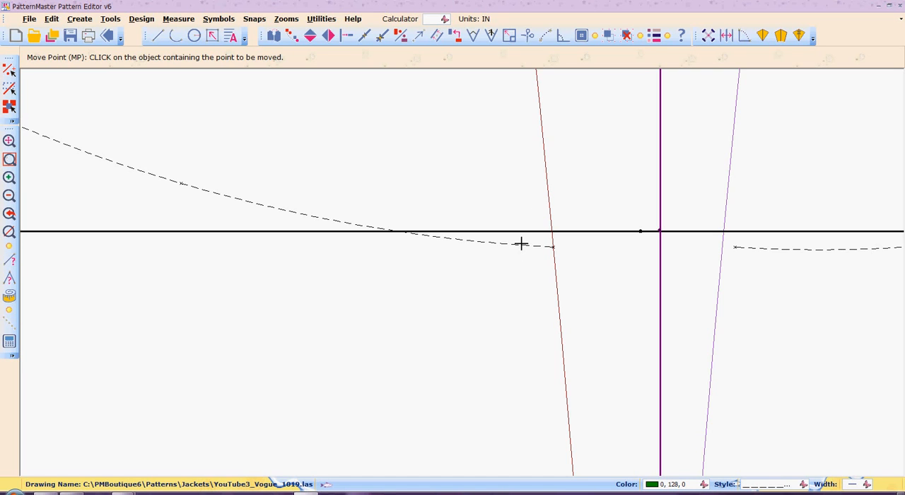
{"action": "left_click", "coordinate": [521, 245]}
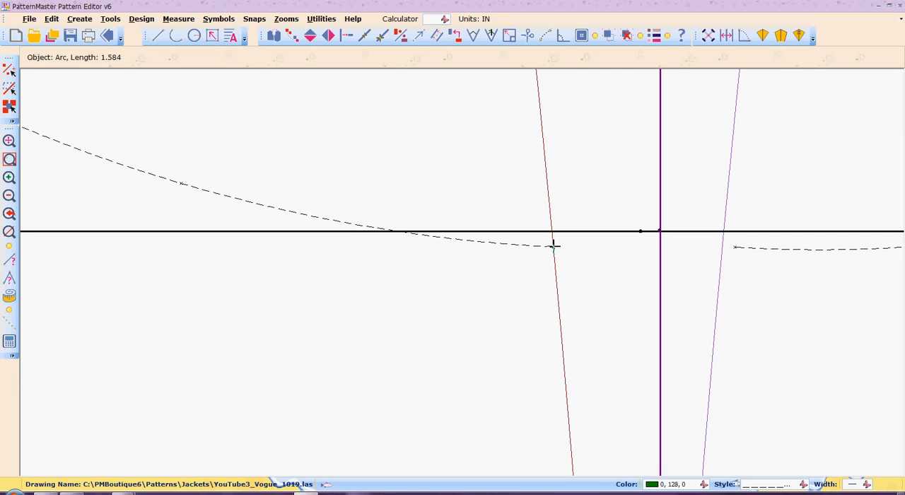
{"action": "left_click", "coordinate": [554, 245]}
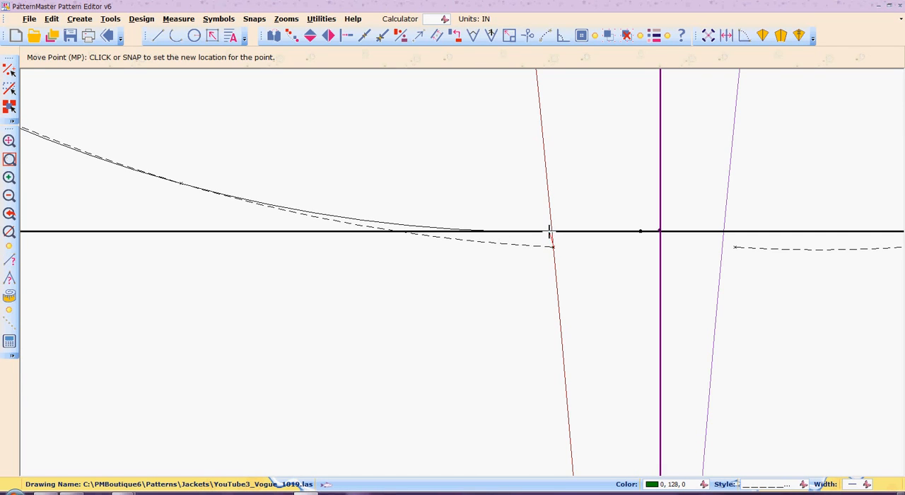
{"action": "left_click", "coordinate": [552, 232]}
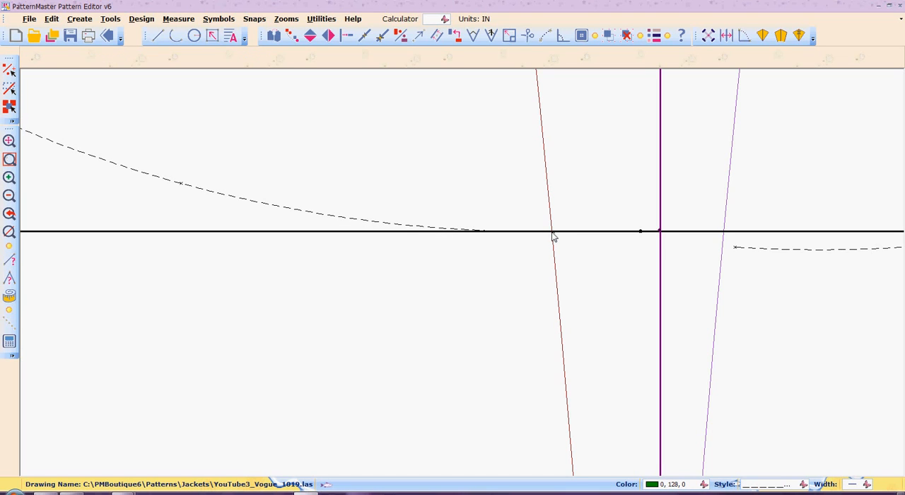
Move the end point of the opposite dashed arc, beside the purple dart leg, up toward the thick horizontal line.
{"action": "right_click", "coordinate": [858, 329]}
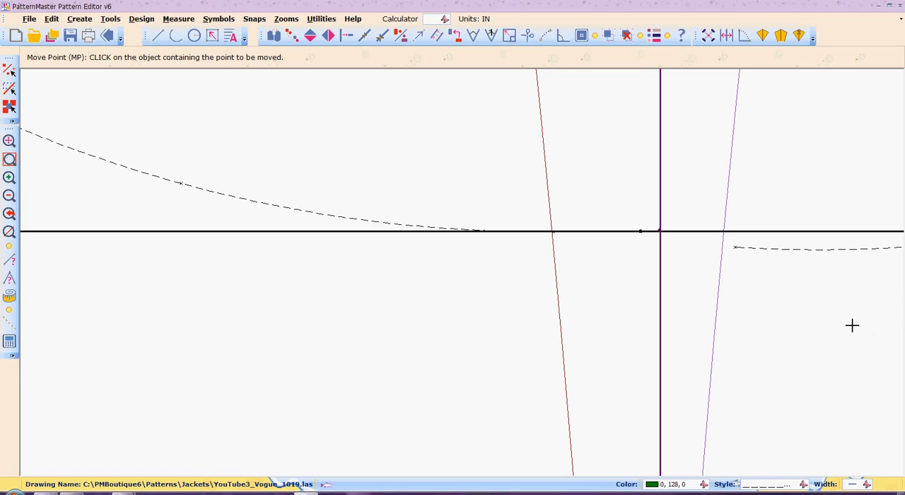
{"action": "left_click", "coordinate": [831, 249]}
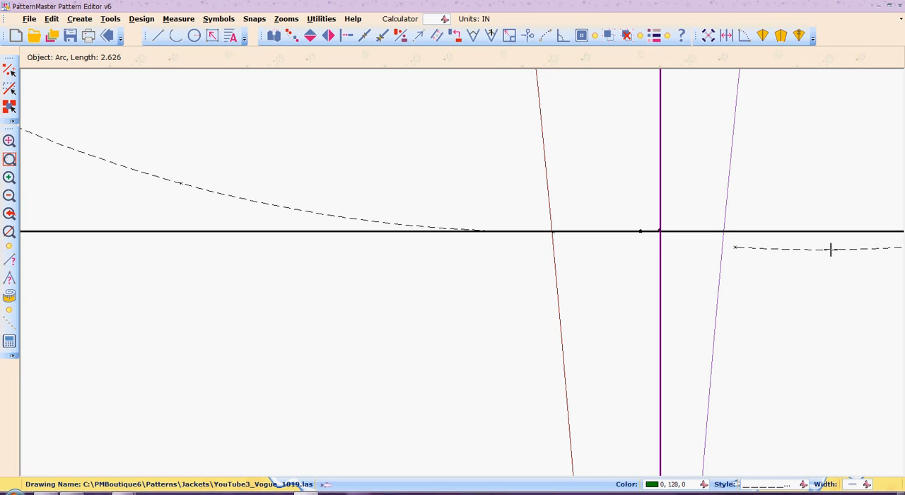
{"action": "left_click", "coordinate": [733, 246]}
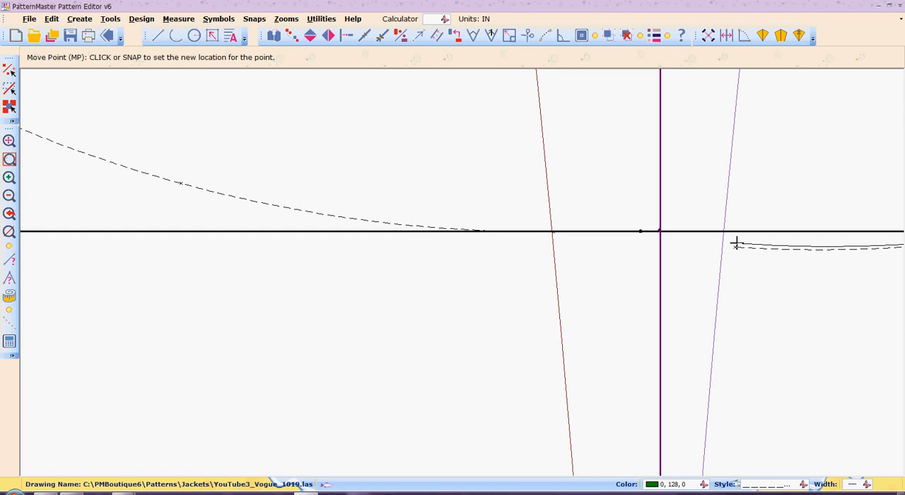
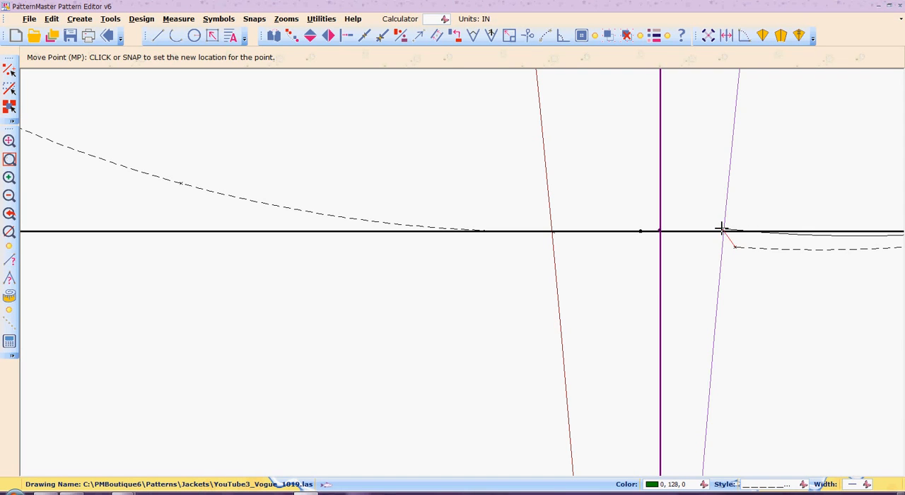
Place the dashed arc's end point on the purple dart leg, just above the thick horizontal line, and check it up close.
{"action": "left_click", "coordinate": [724, 227]}
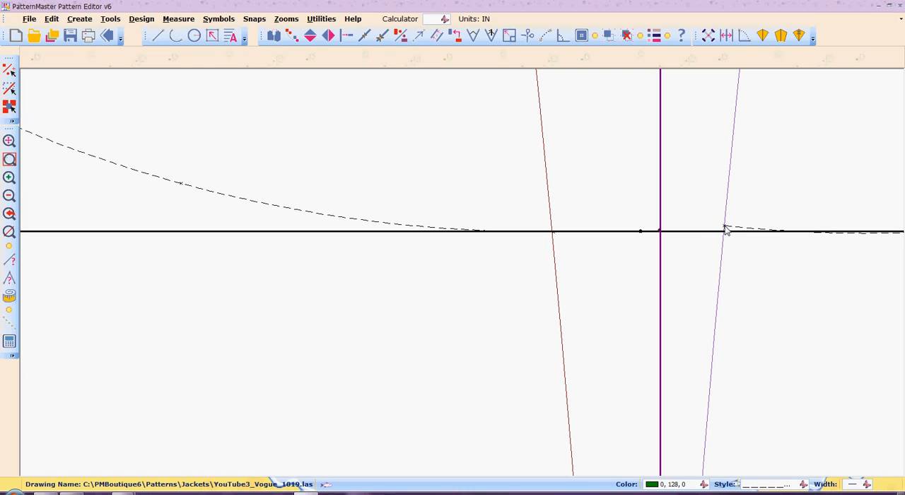
{"action": "key", "text": "z"}
{"action": "key", "text": "w"}
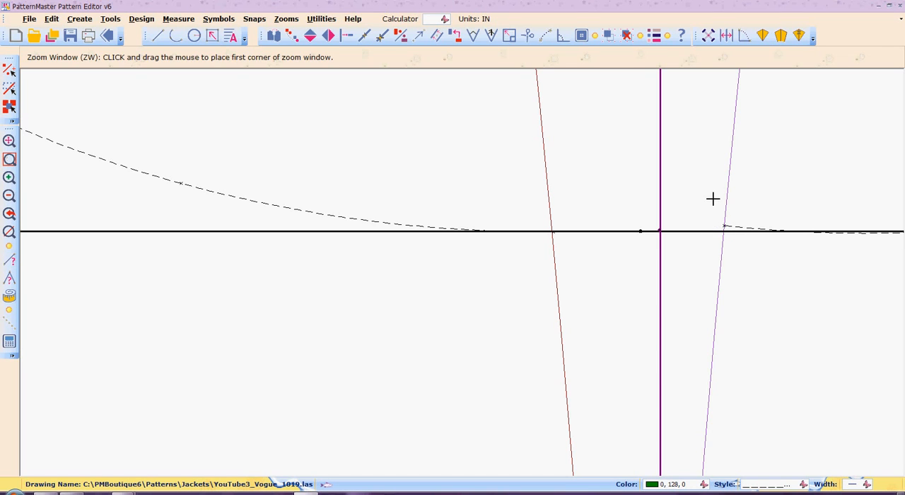
{"action": "left_click_drag", "start_coordinate": [706, 199], "coordinate": [802, 295]}
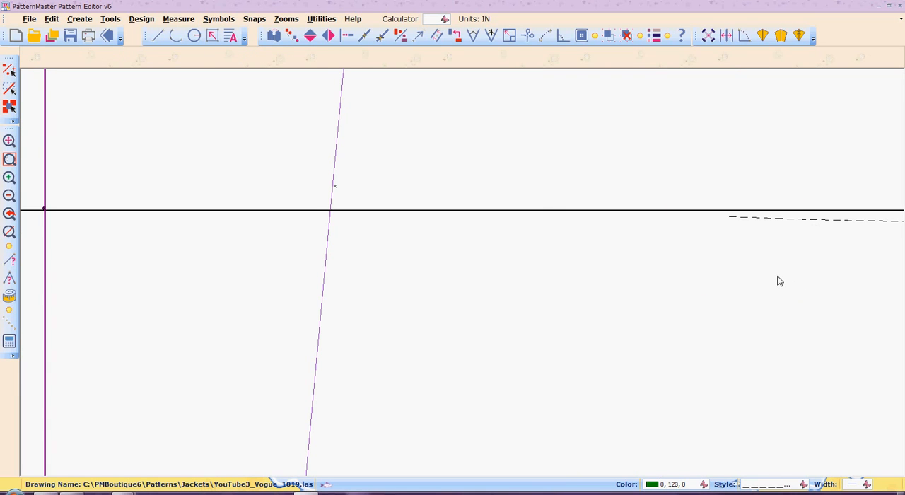
{"action": "key", "text": "a"}
{"action": "key", "text": "z"}
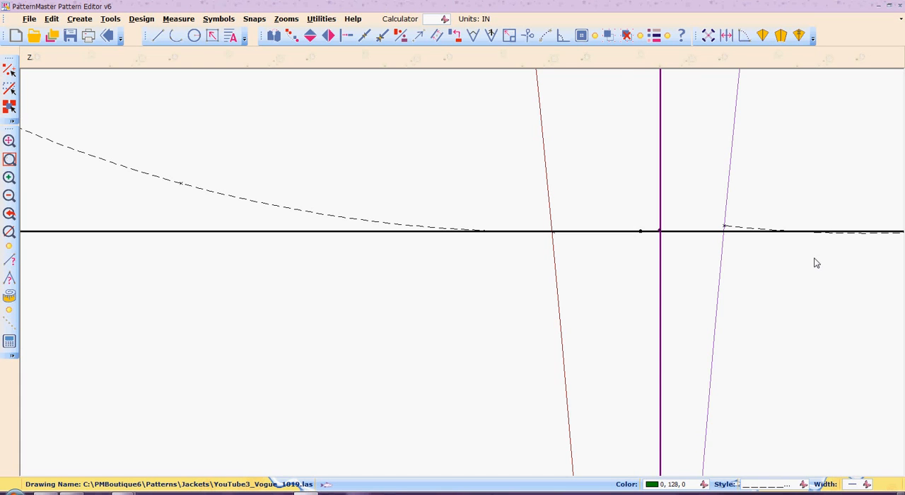
Delete the dashed arc that runs from the boxed dart tip down to the purple dart leg.
{"action": "scroll", "coordinate": [816, 263], "scroll_direction": "down", "scroll_amount": 2}
{"action": "scroll", "coordinate": [817, 264], "scroll_direction": "down", "scroll_amount": 2}
{"action": "scroll", "coordinate": [817, 263], "scroll_direction": "down", "scroll_amount": 1}
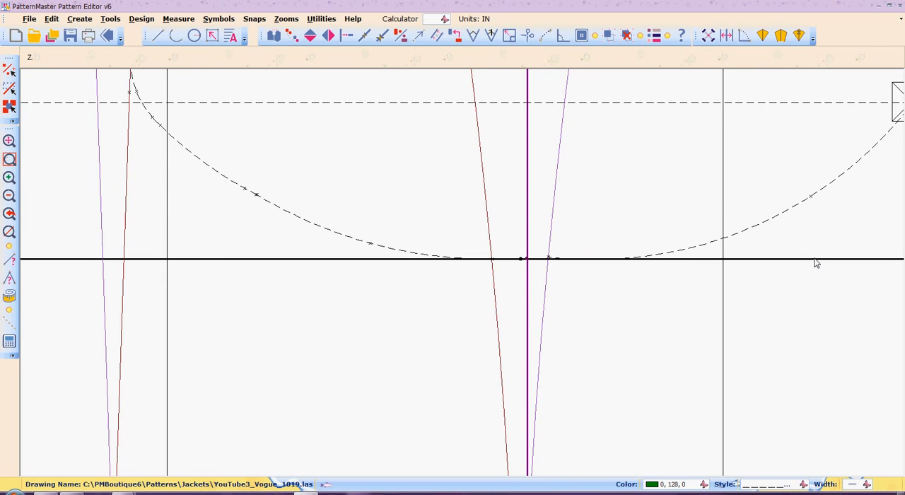
{"action": "scroll", "coordinate": [817, 263], "scroll_direction": "down", "scroll_amount": 1}
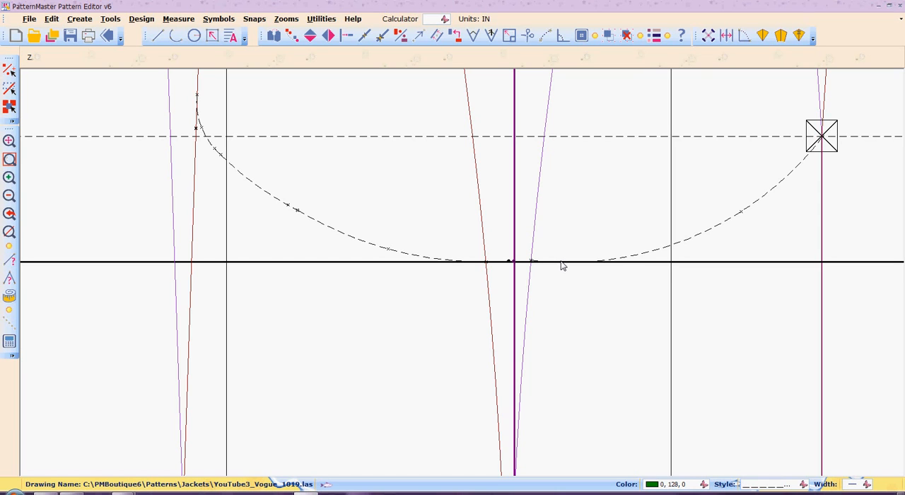
{"action": "left_click", "coordinate": [623, 260]}
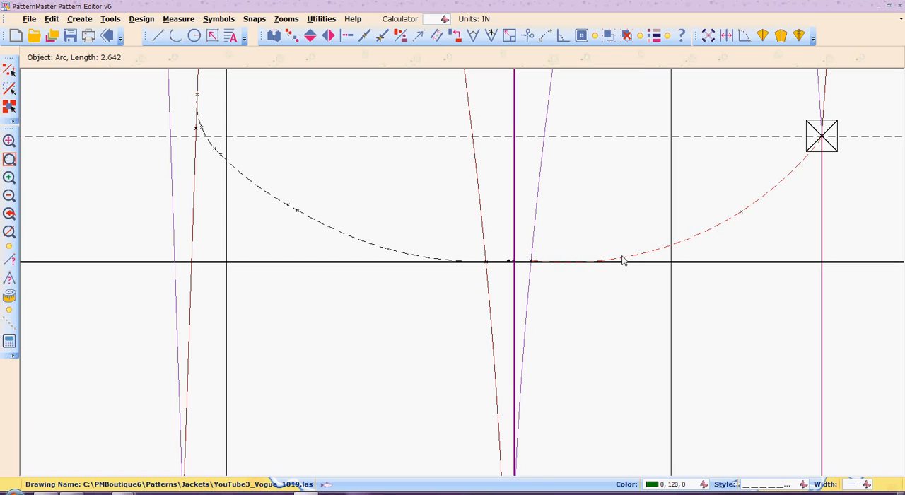
{"action": "key", "text": "Delete"}
Draw a downward-bowing dashed arc from the boxed dart tip to where the purple dart leg crosses the thick horizontal line.
{"action": "key", "text": "a"}
{"action": "key", "text": "r"}
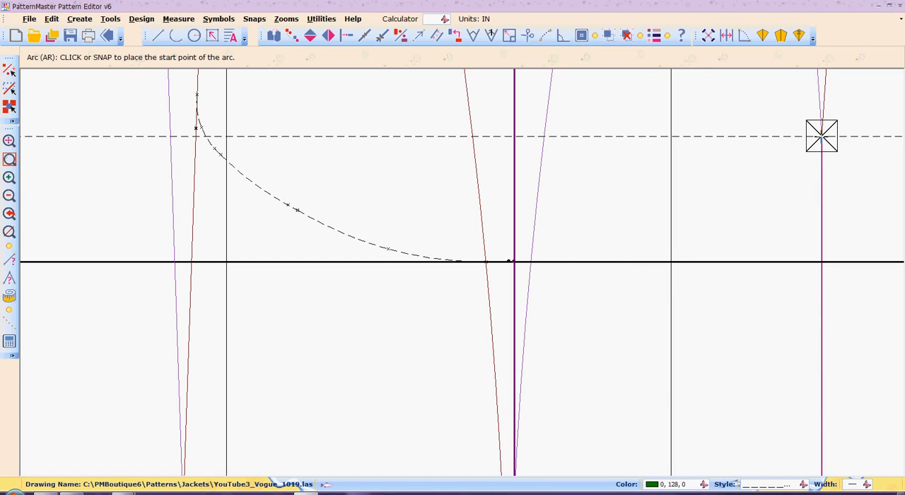
{"action": "left_click", "coordinate": [822, 136]}
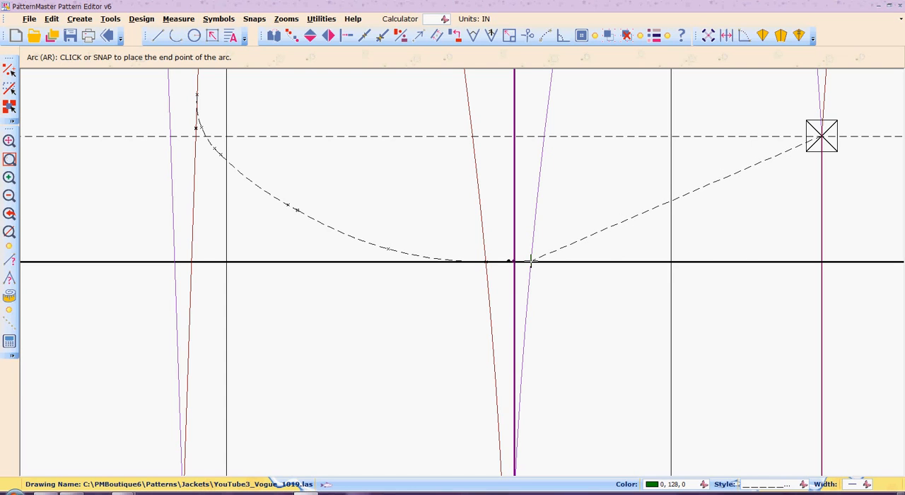
{"action": "left_click", "coordinate": [531, 262]}
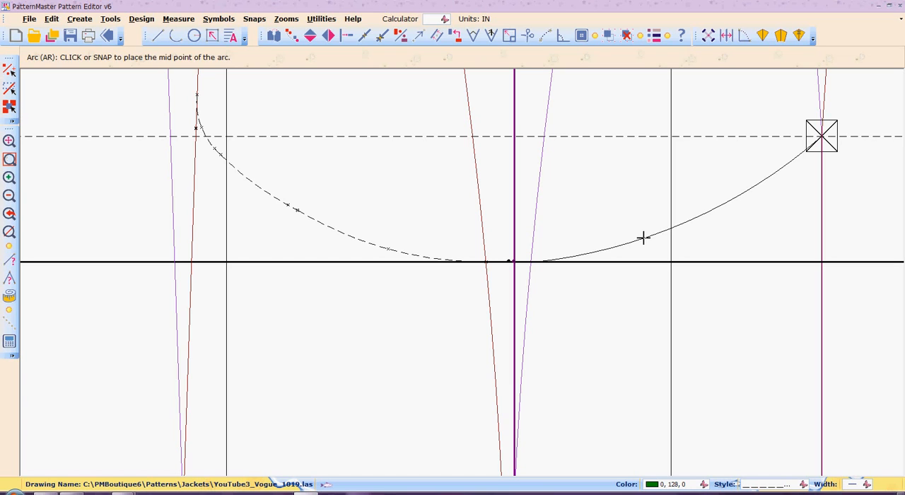
{"action": "left_click", "coordinate": [643, 238]}
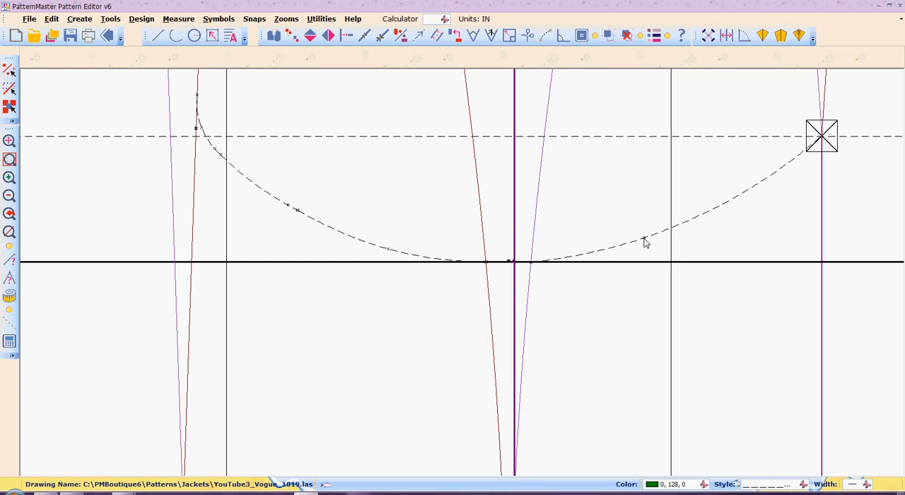
Delete all the dashed arc pieces that form the opposite curve between the two red dart legs.
{"action": "left_click", "coordinate": [368, 247]}
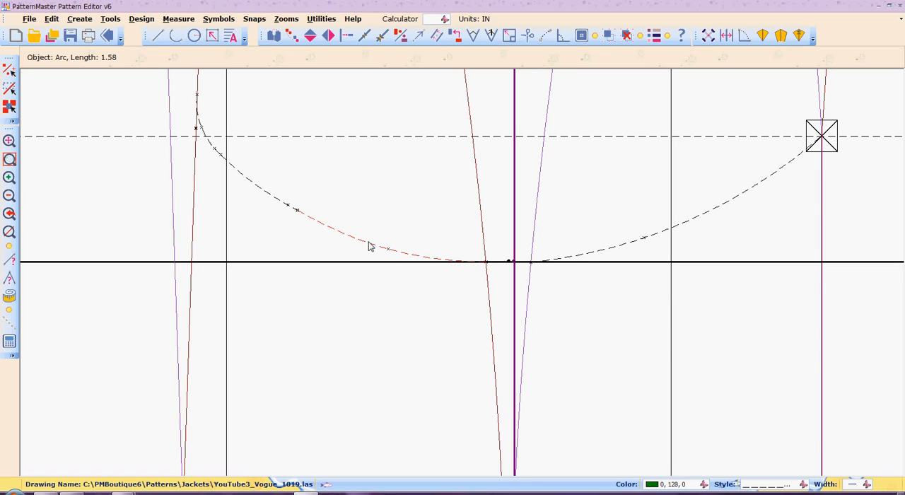
{"action": "left_click", "coordinate": [261, 190]}
{"action": "left_click", "coordinate": [210, 146]}
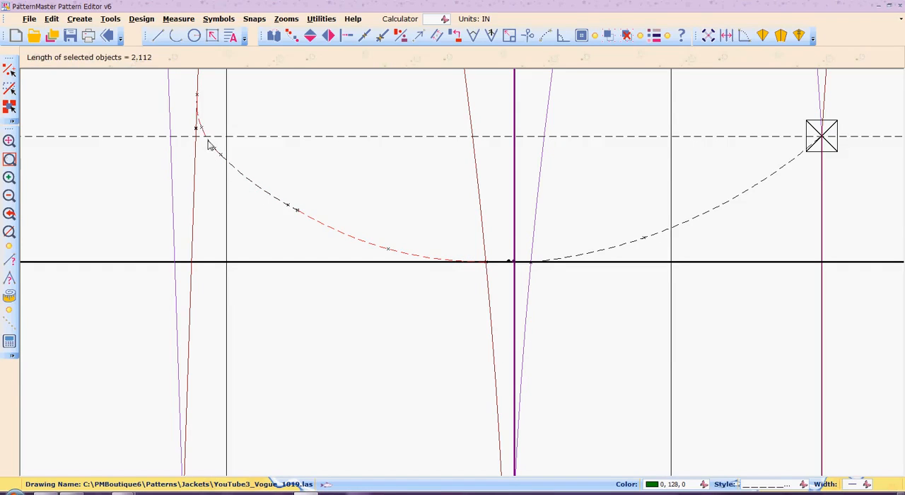
{"action": "left_click", "coordinate": [235, 170]}
{"action": "key", "text": "Delete"}
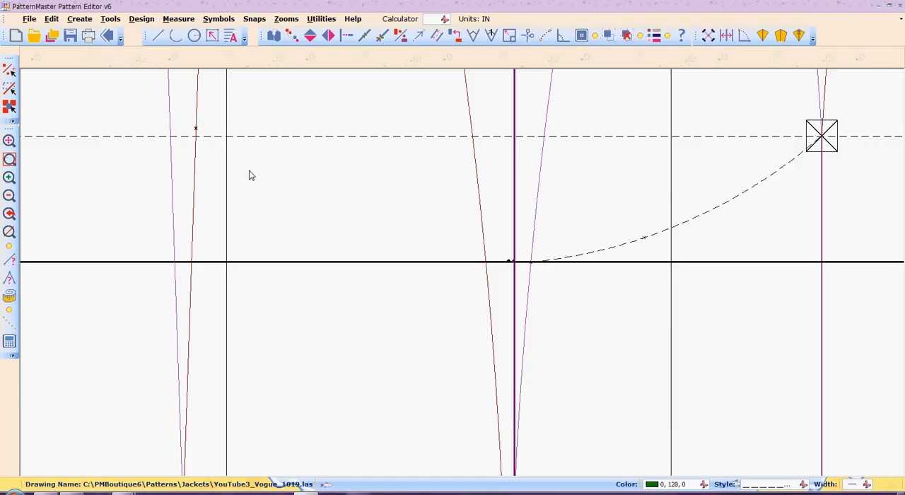
Draw a single arc from the outer red dart leg at the dashed horizontal line to the inner red leg's crossing with the thick line.
{"action": "key", "text": "a"}
{"action": "key", "text": "r"}
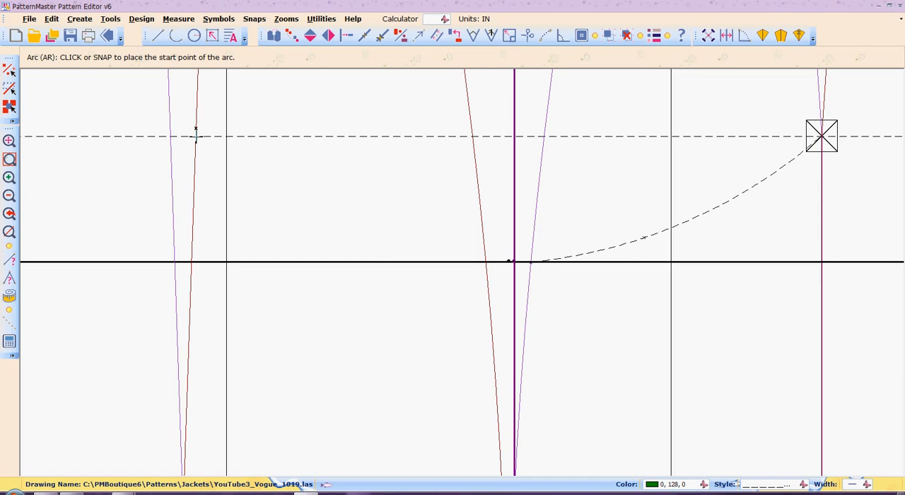
{"action": "left_click", "coordinate": [196, 135]}
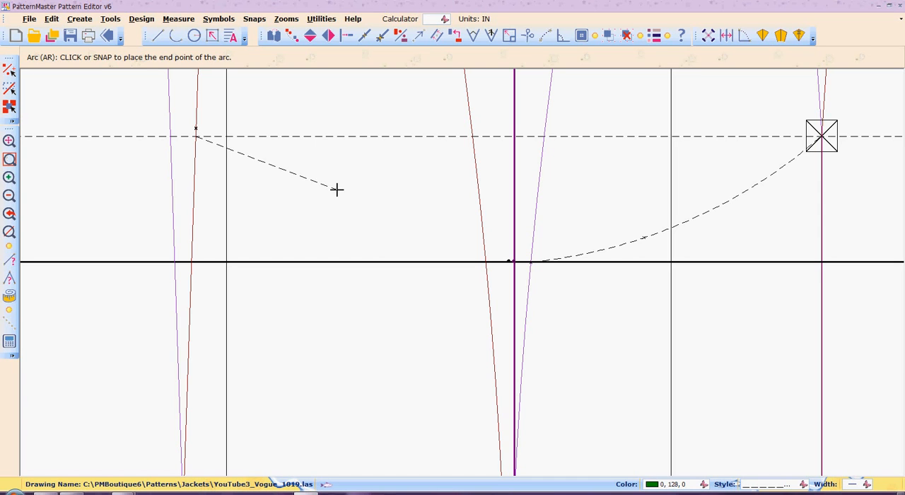
{"action": "left_click", "coordinate": [485, 261]}
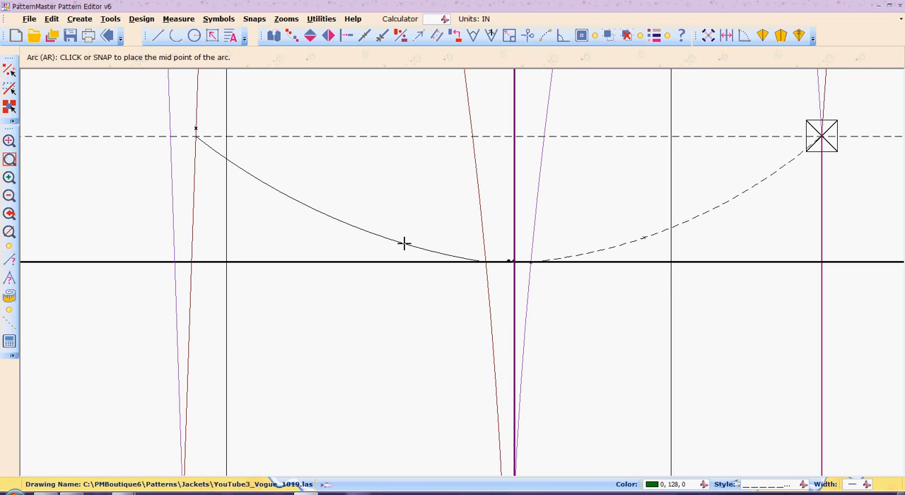
{"action": "left_click", "coordinate": [404, 244]}
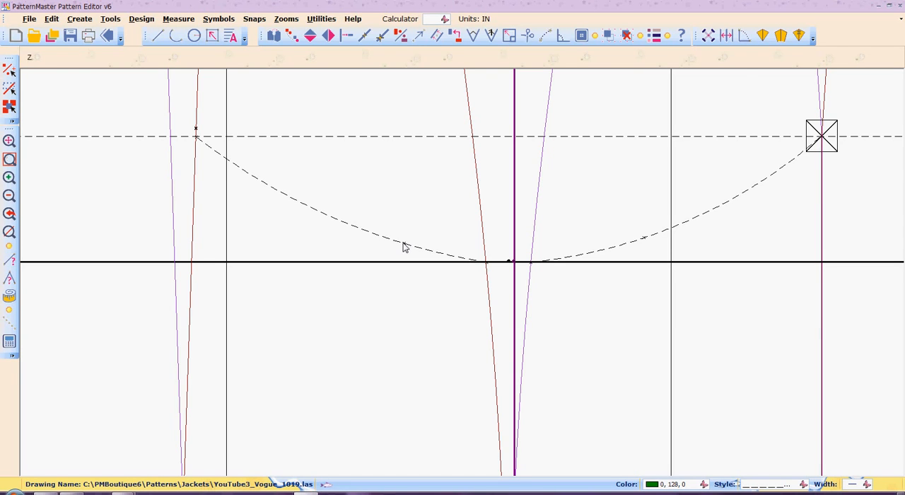
{"action": "scroll", "coordinate": [404, 246], "scroll_direction": "down", "scroll_amount": 3}
{"action": "scroll", "coordinate": [404, 247], "scroll_direction": "down", "scroll_amount": 2}
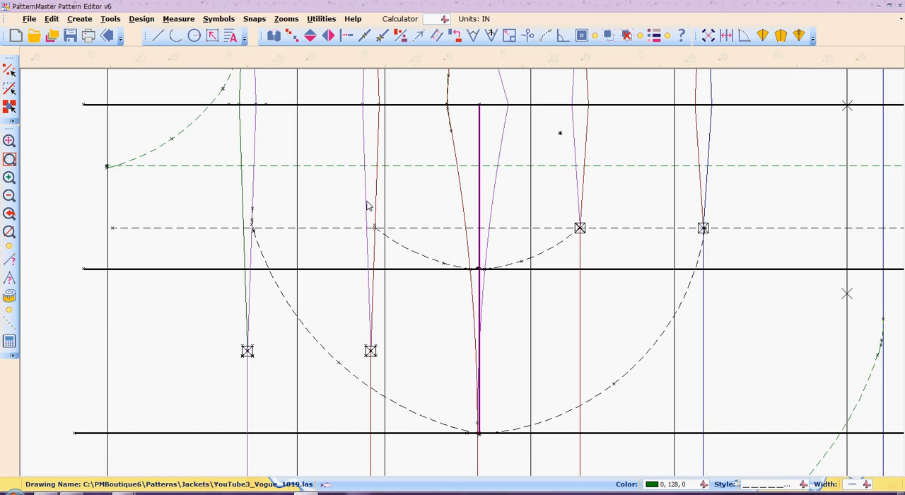
{"action": "key", "text": "z"}
{"action": "key", "text": "w"}
{"action": "left_click", "coordinate": [366, 204]}
{"action": "left_click", "coordinate": [366, 202]}
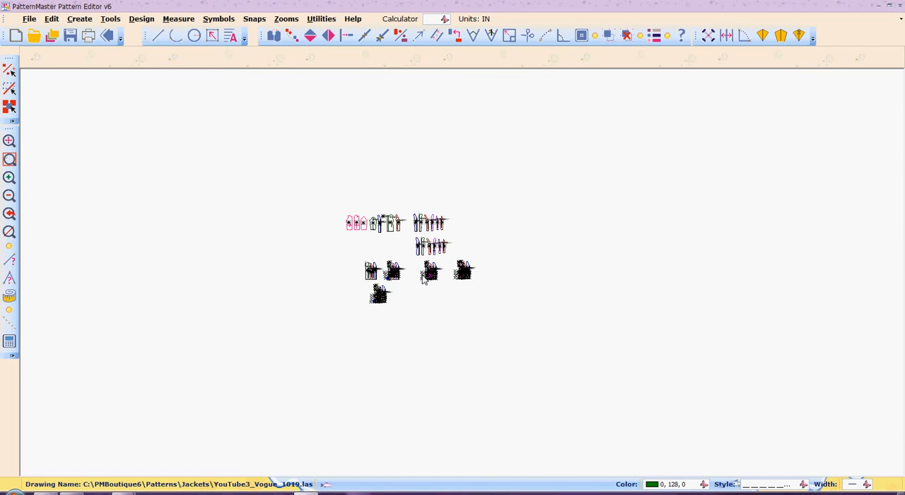
{"action": "scroll", "coordinate": [423, 278], "scroll_direction": "up", "scroll_amount": 5}
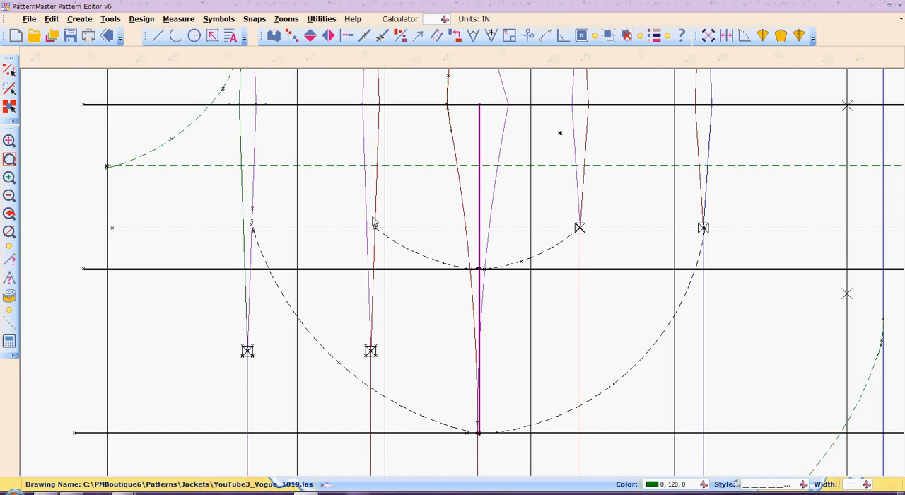
Draw a short blending arc from the outer red dart leg, above the dashed horizontal line, to the new arc near the thin vertical line.
{"action": "key", "text": "z"}
{"action": "key", "text": "w"}
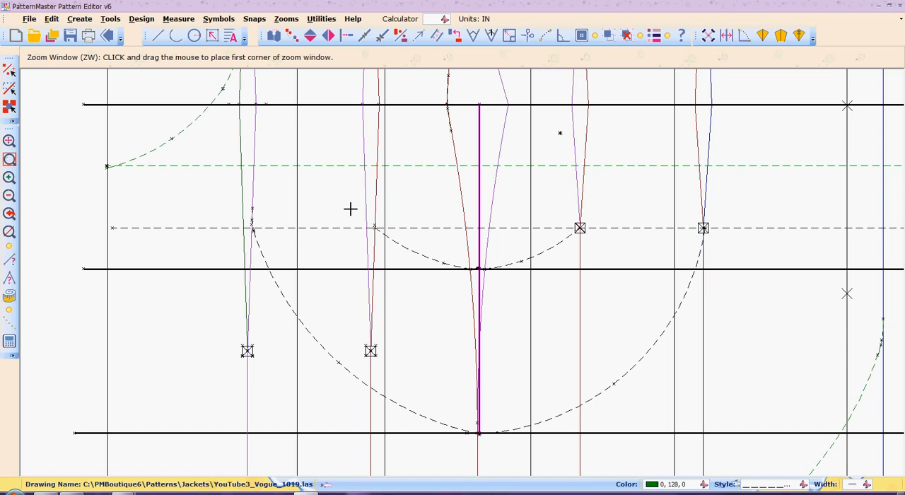
{"action": "left_click", "coordinate": [351, 209]}
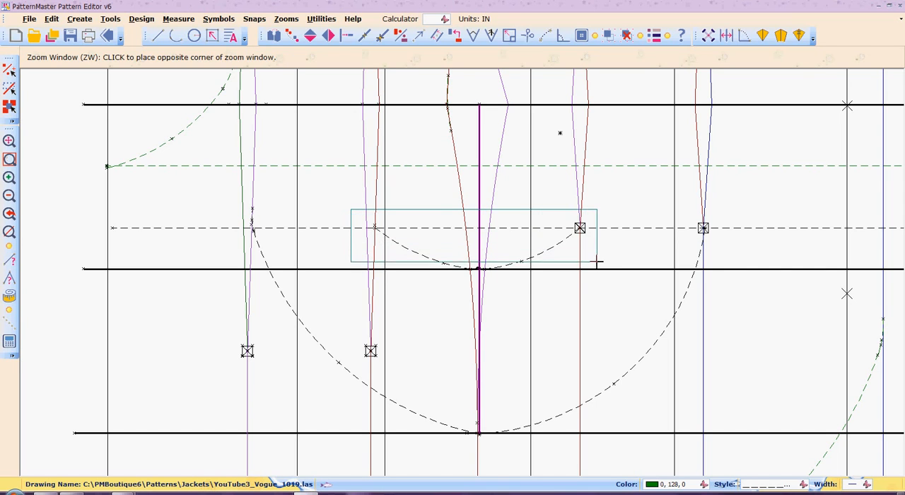
{"action": "left_click", "coordinate": [601, 295]}
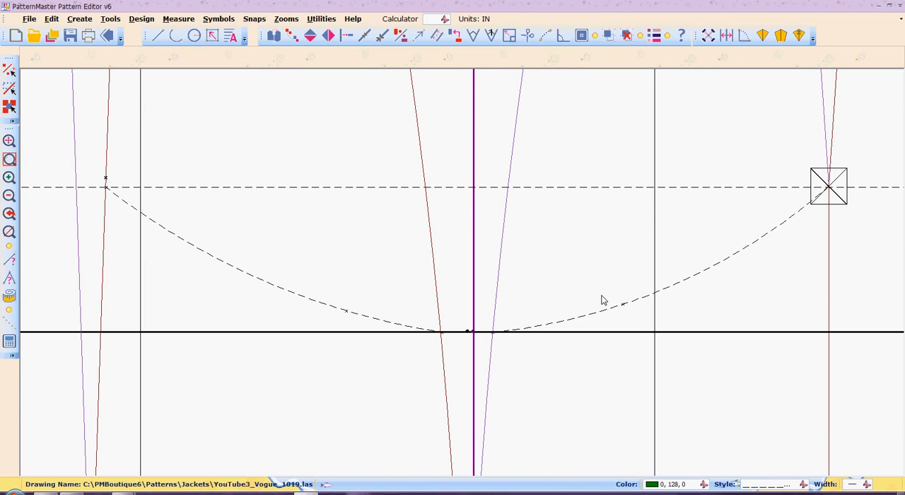
{"action": "key", "text": "a"}
{"action": "key", "text": "r"}
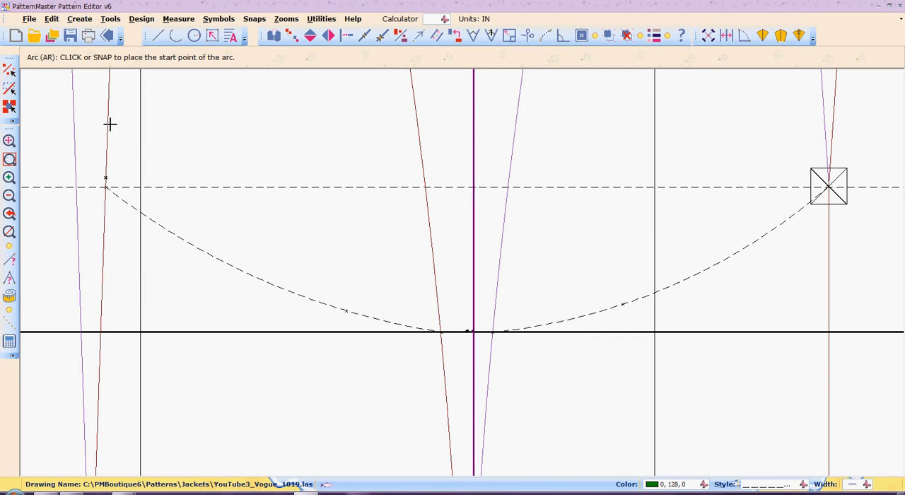
{"action": "left_click", "coordinate": [107, 149]}
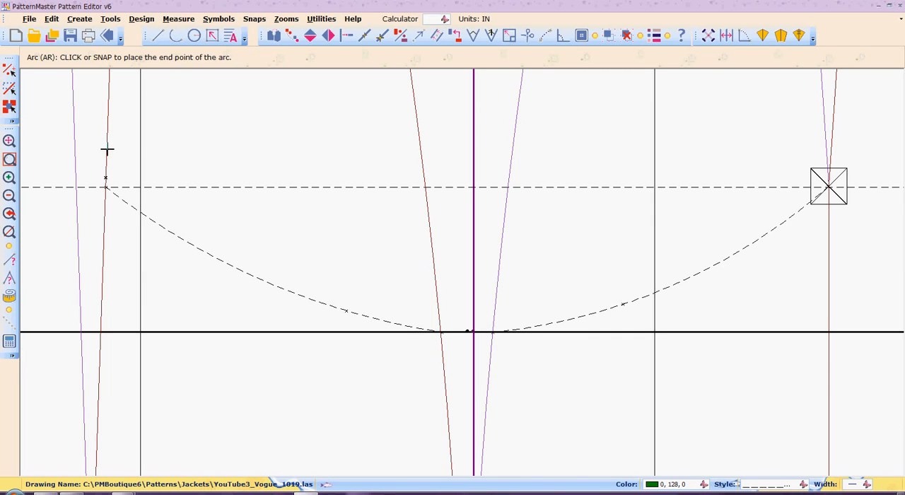
{"action": "left_click", "coordinate": [139, 212]}
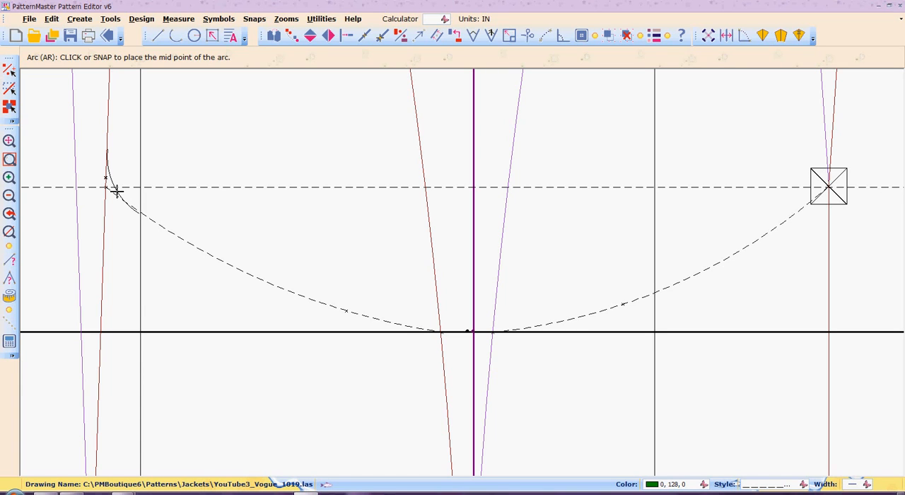
{"action": "left_click", "coordinate": [116, 191]}
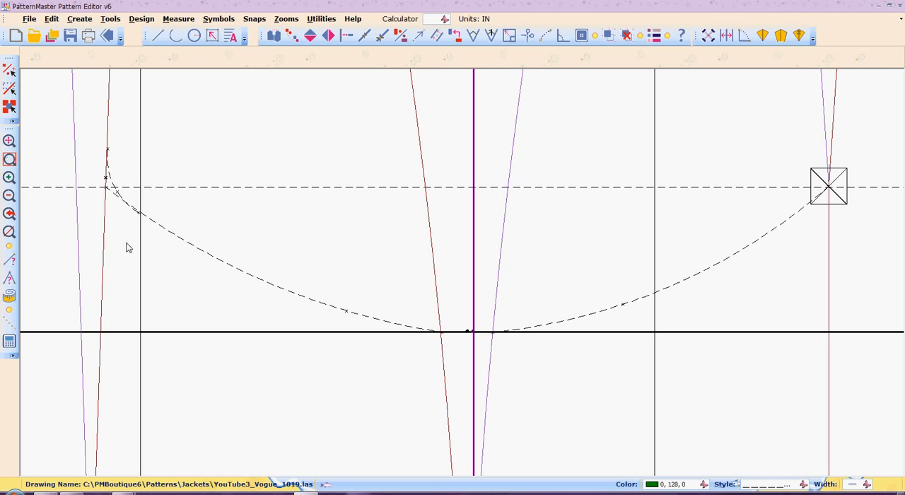
Trim the long arc's upper tail with Scissors, from near its crossing with the blending arc to the red dart leg.
{"action": "key", "text": "b"}
{"action": "key", "text": "r"}
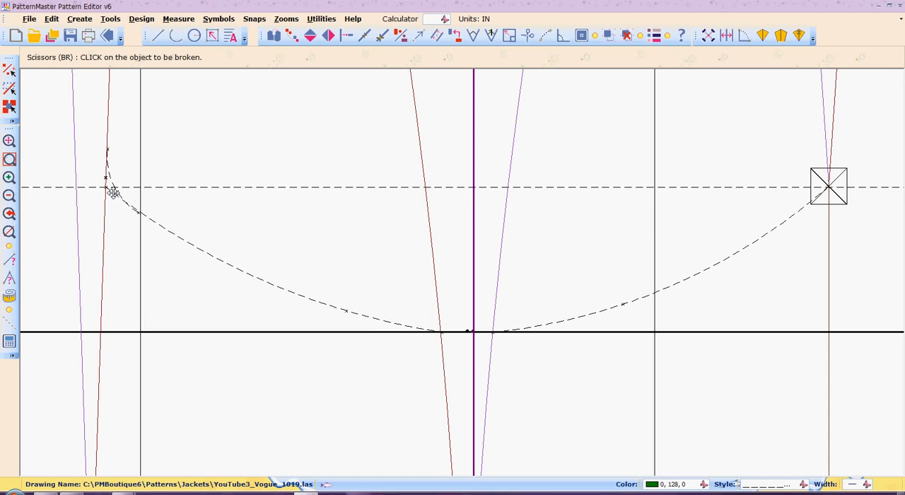
{"action": "left_click", "coordinate": [114, 193]}
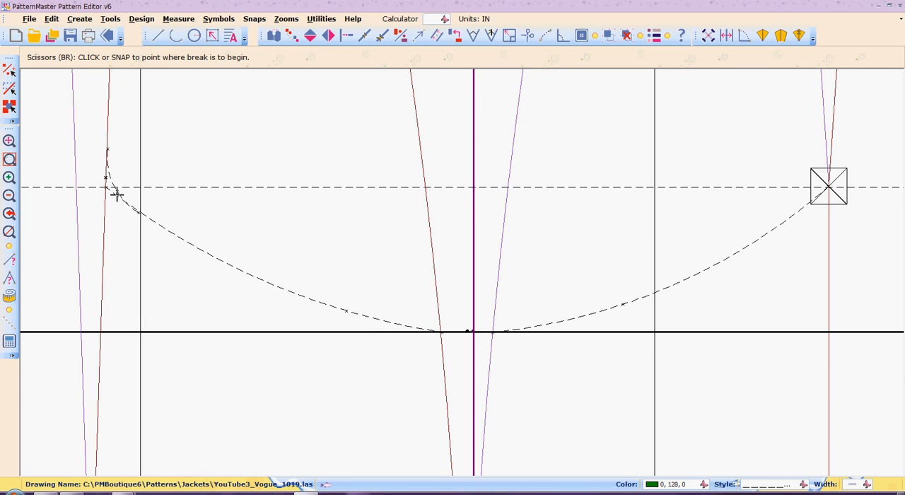
{"action": "left_click", "coordinate": [120, 196]}
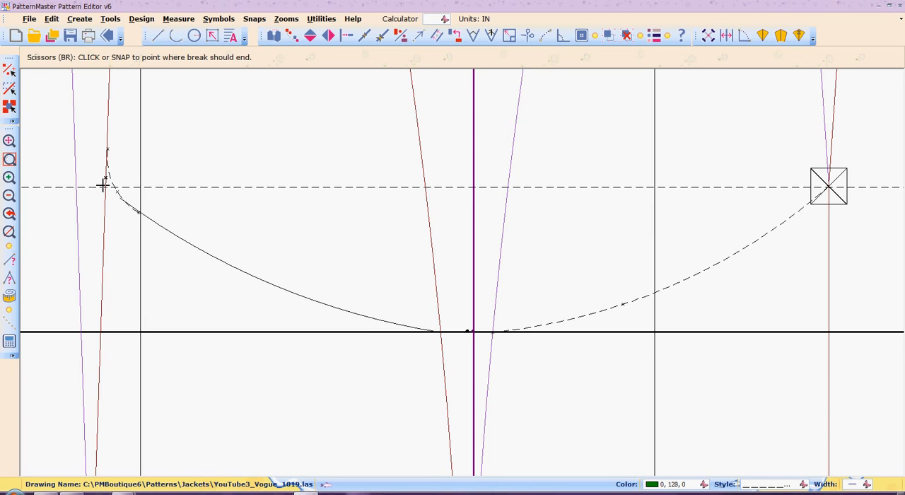
{"action": "left_click", "coordinate": [103, 186]}
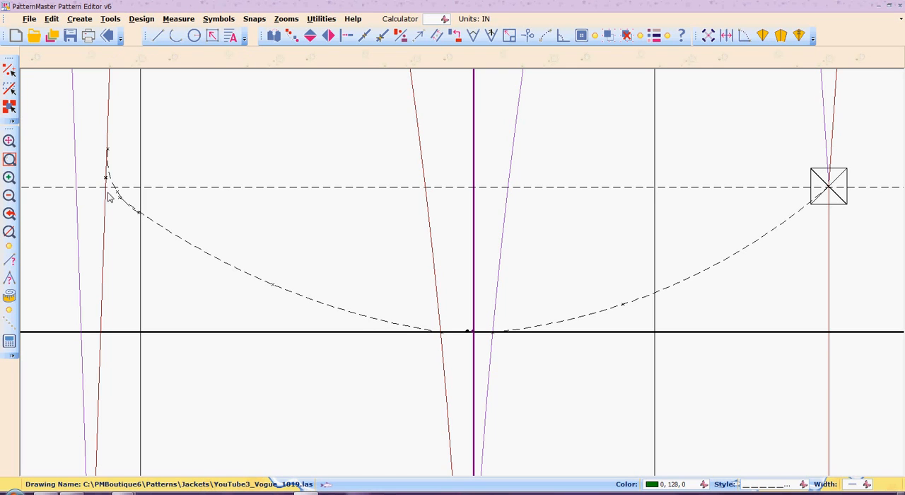
Draw a short smoothing arc from the blending arc's lower part to the long dashed arc, just before the thin vertical line.
{"action": "key", "text": "z"}
{"action": "key", "text": "w"}
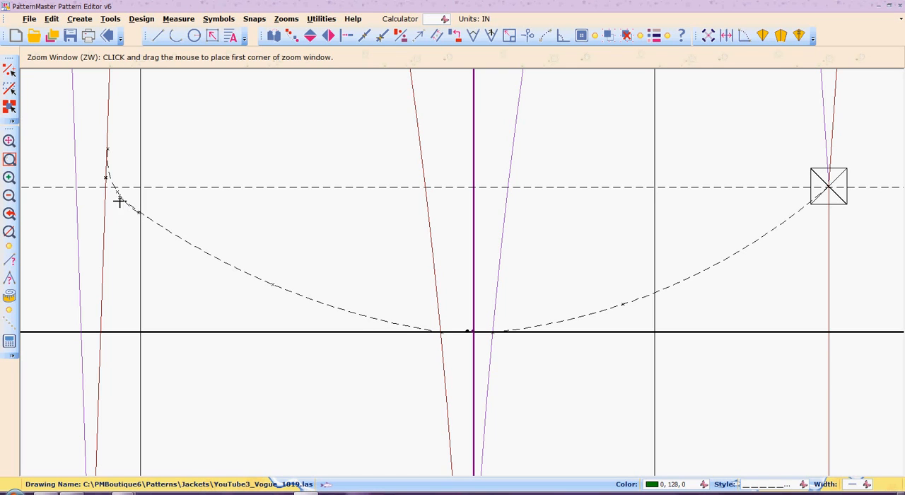
{"action": "left_click_drag", "start_coordinate": [110, 186], "coordinate": [194, 271]}
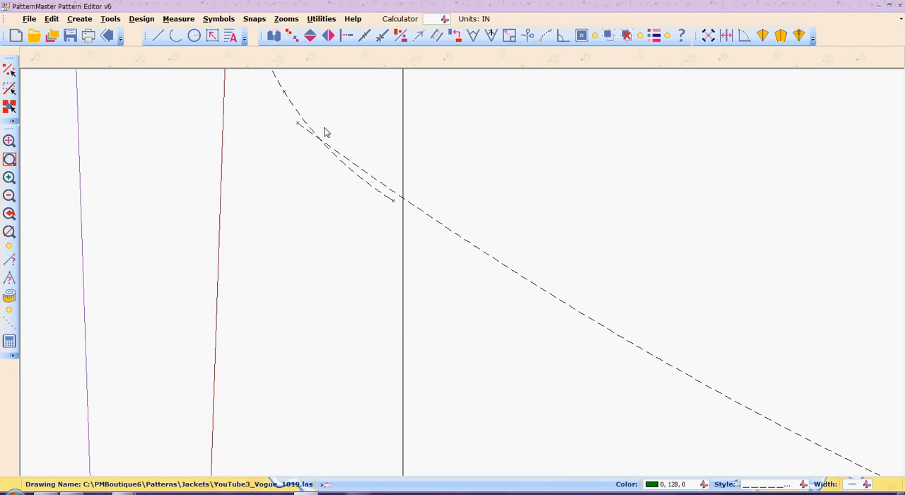
{"action": "key", "text": "a"}
{"action": "key", "text": "r"}
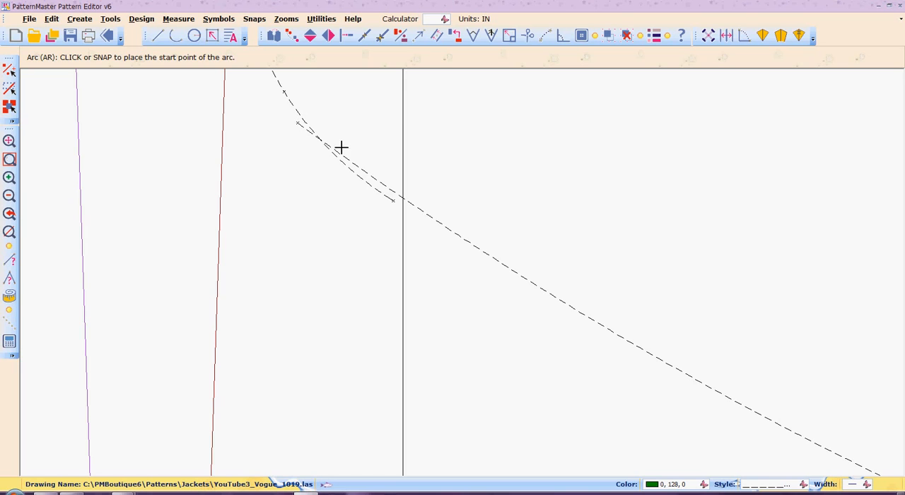
{"action": "left_click", "coordinate": [284, 91]}
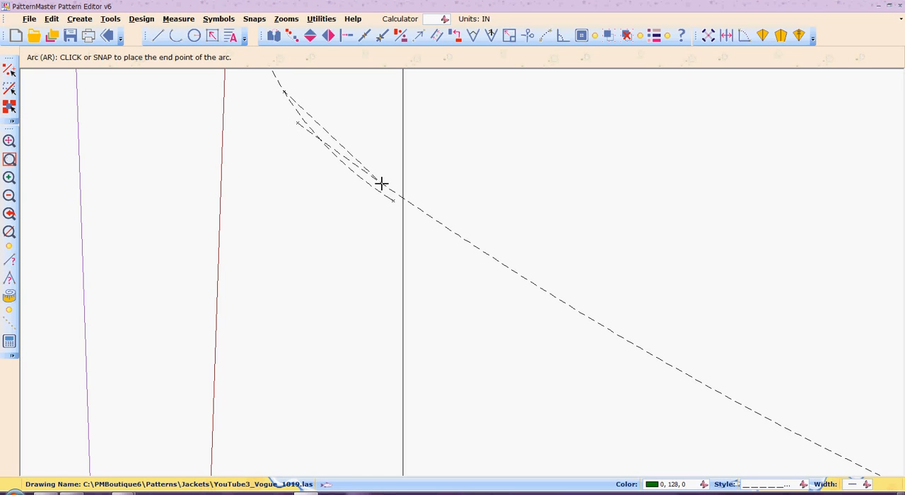
{"action": "left_click", "coordinate": [382, 184]}
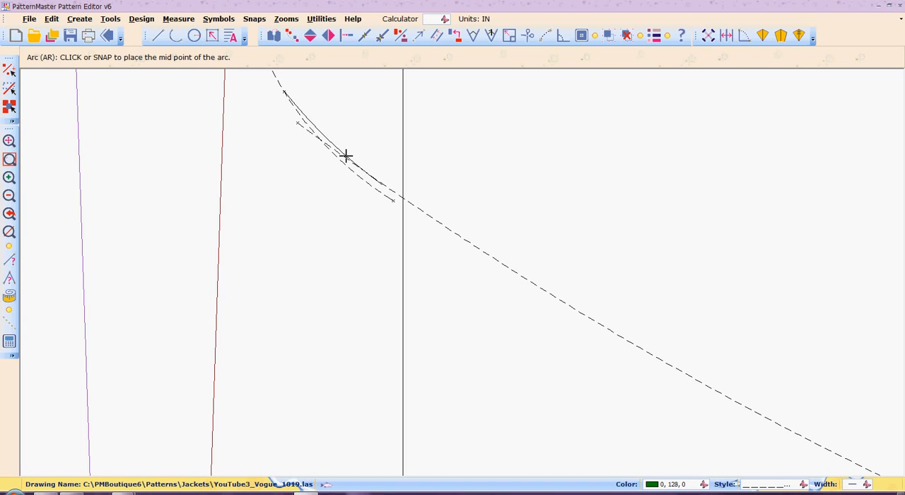
{"action": "left_click", "coordinate": [346, 154]}
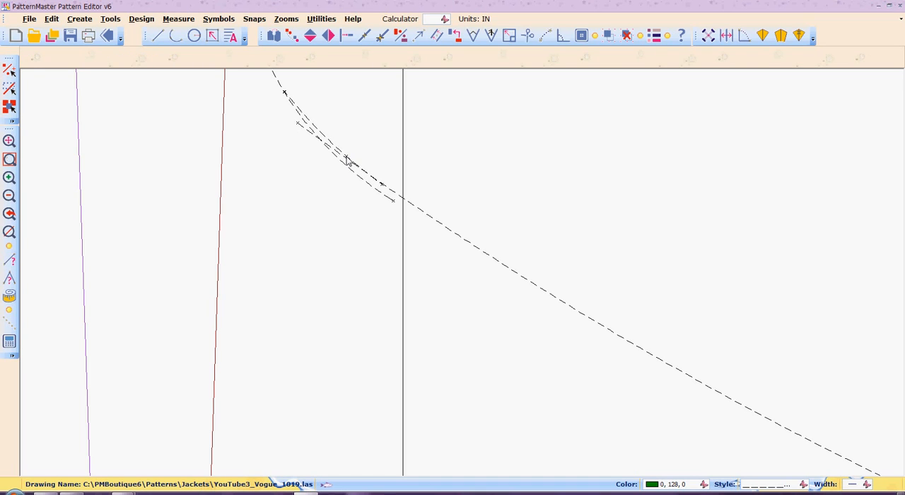
Trim the first blending arc's lower tail with Scissors, from the new smoothing arc's start to the tail's end.
{"action": "key", "text": "b"}
{"action": "key", "text": "r"}
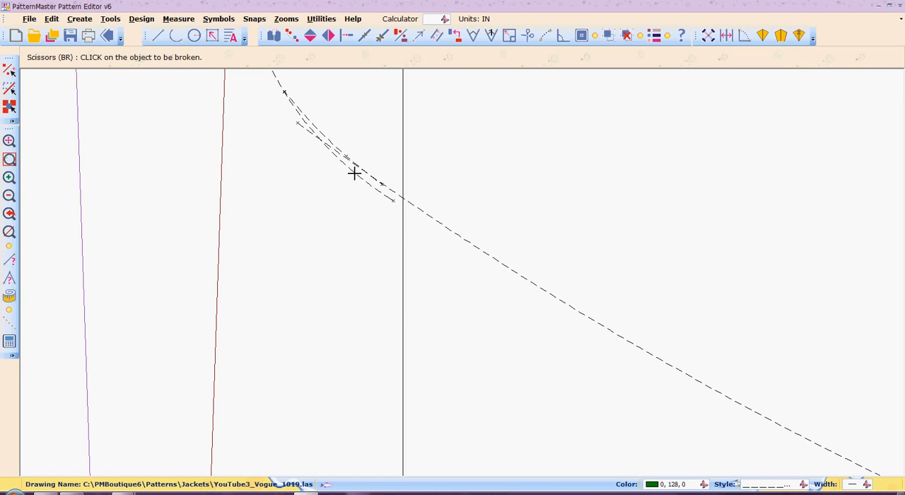
{"action": "left_click", "coordinate": [354, 173]}
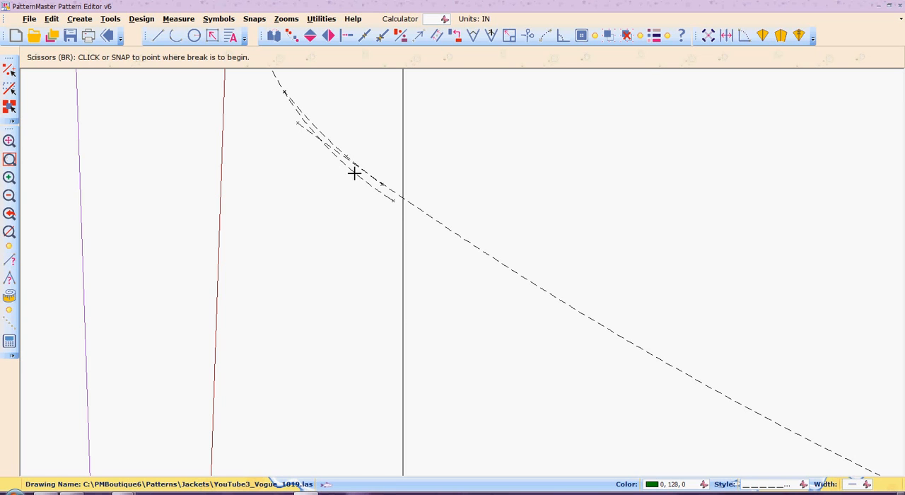
{"action": "left_click", "coordinate": [283, 92]}
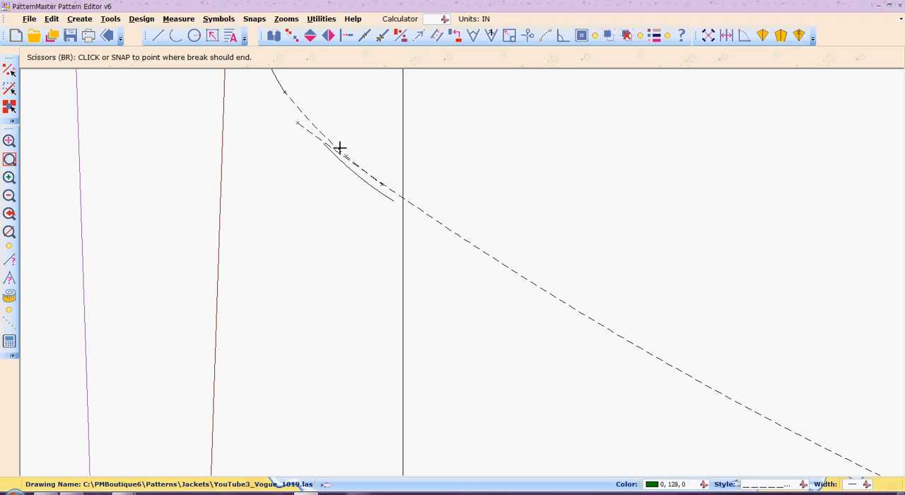
{"action": "left_click", "coordinate": [395, 200]}
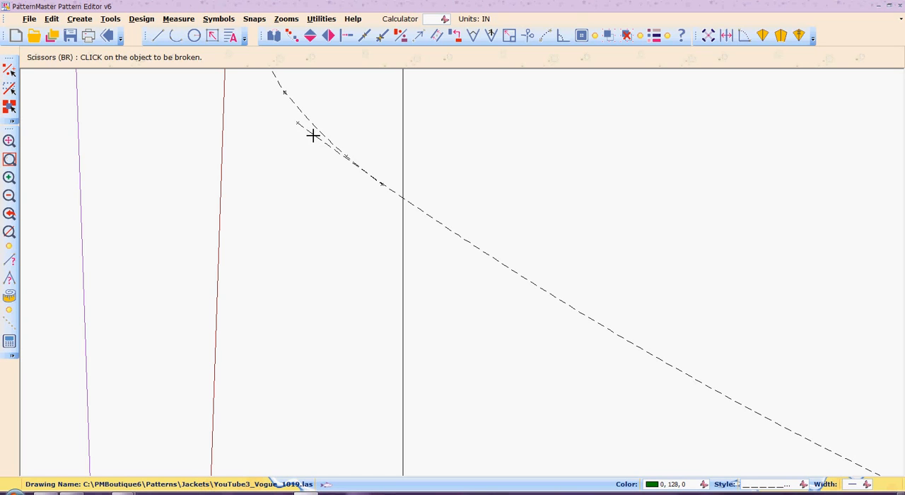
Trim the long arc's leftover upper end with Scissors, from the smoothing arc's midpoint outward.
{"action": "left_click", "coordinate": [314, 135]}
{"action": "left_click", "coordinate": [342, 154]}
{"action": "left_click", "coordinate": [285, 119]}
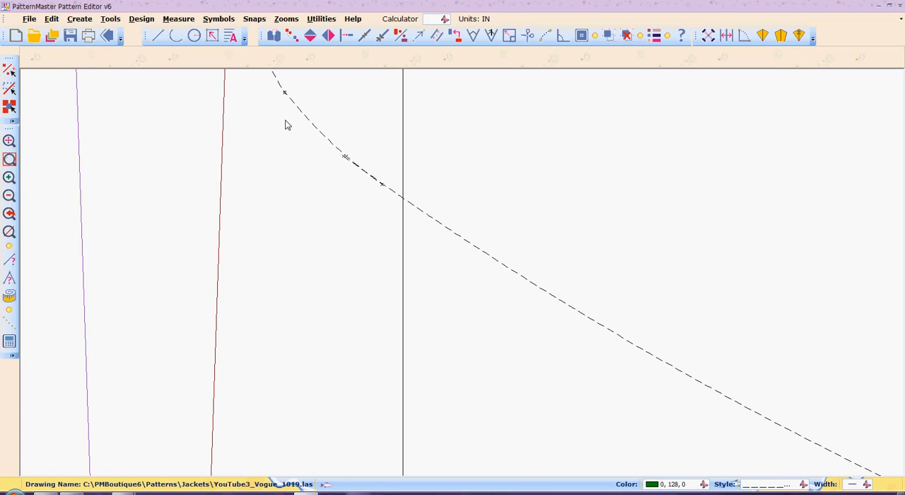
Review the redrawn curve together with the neighbouring darts and dashed style lines.
{"action": "left_click", "coordinate": [9, 196]}
{"action": "left_click", "coordinate": [9, 196]}
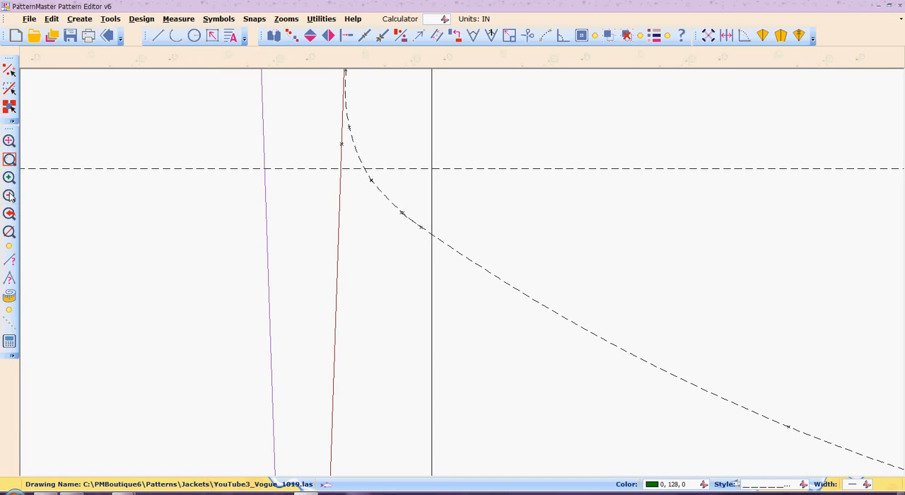
{"action": "left_click", "coordinate": [9, 196]}
{"action": "left_click", "coordinate": [10, 197]}
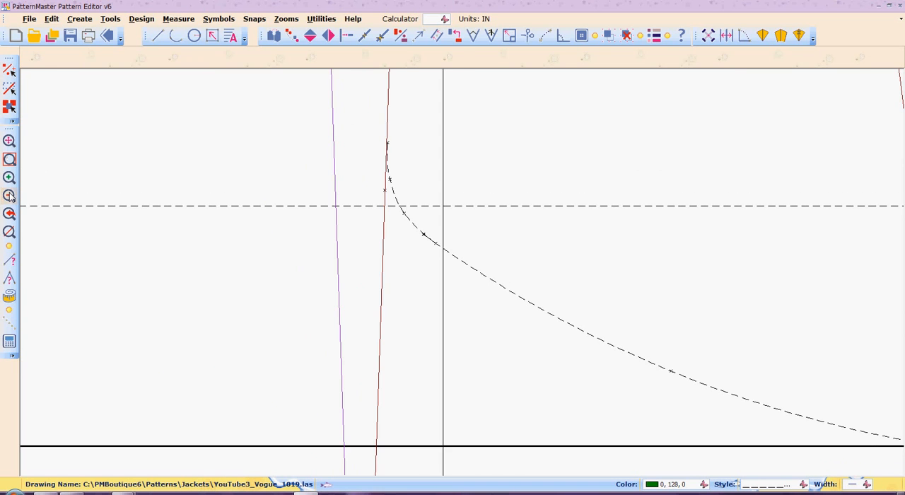
{"action": "left_click", "coordinate": [9, 197]}
{"action": "left_click", "coordinate": [9, 197]}
{"action": "left_click", "coordinate": [9, 197]}
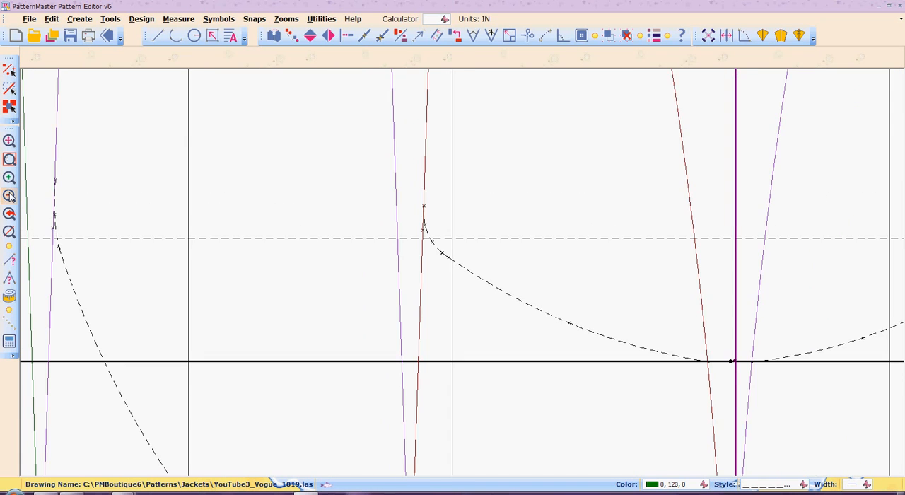
{"action": "left_click", "coordinate": [9, 196]}
{"action": "left_click", "coordinate": [10, 196]}
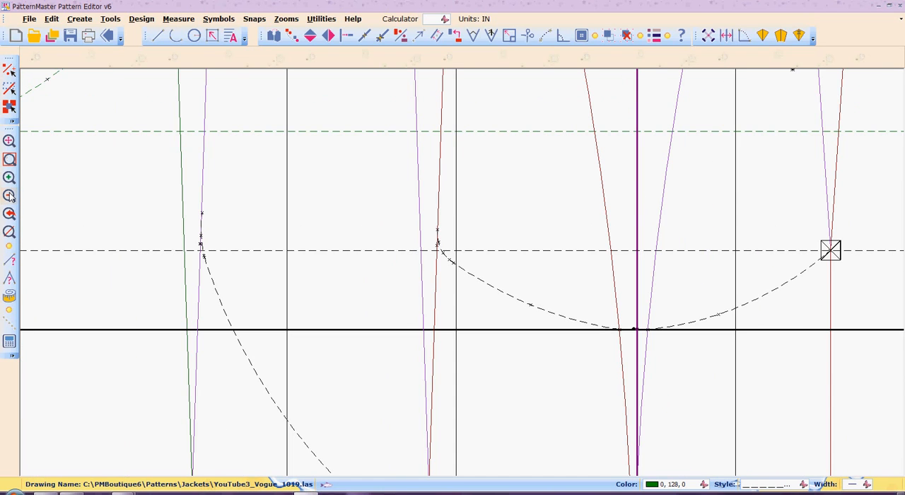
{"action": "left_click", "coordinate": [10, 196]}
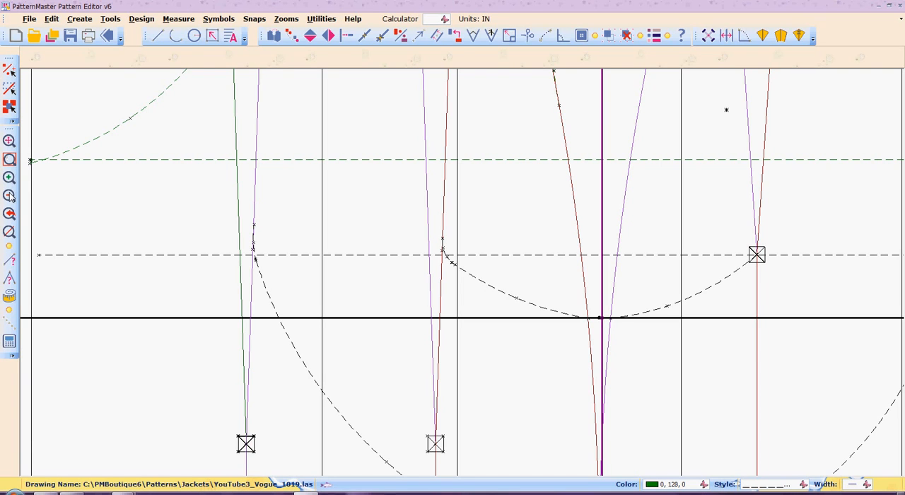
Try a blending arc from the purple dart leg, above the boxed dart point, to the dashed curve, and undo it.
{"action": "type", "text": "ZW"}
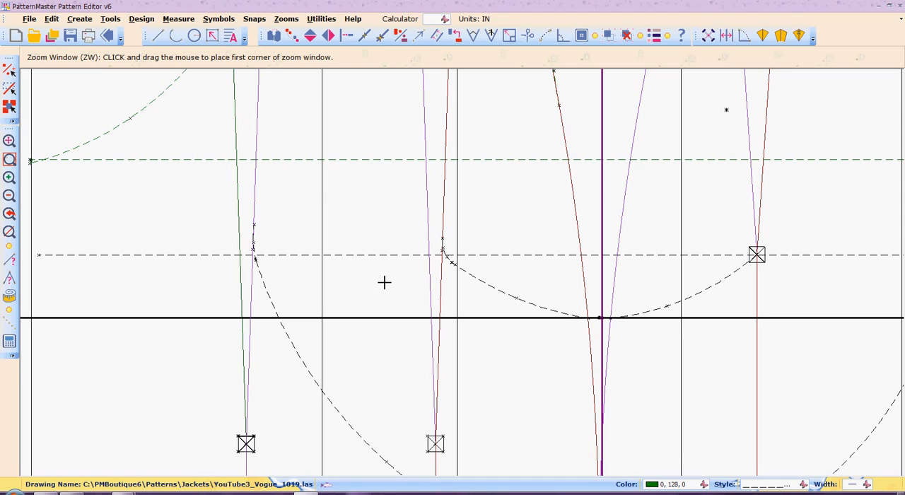
{"action": "left_click_drag", "start_coordinate": [718, 224], "coordinate": [819, 312]}
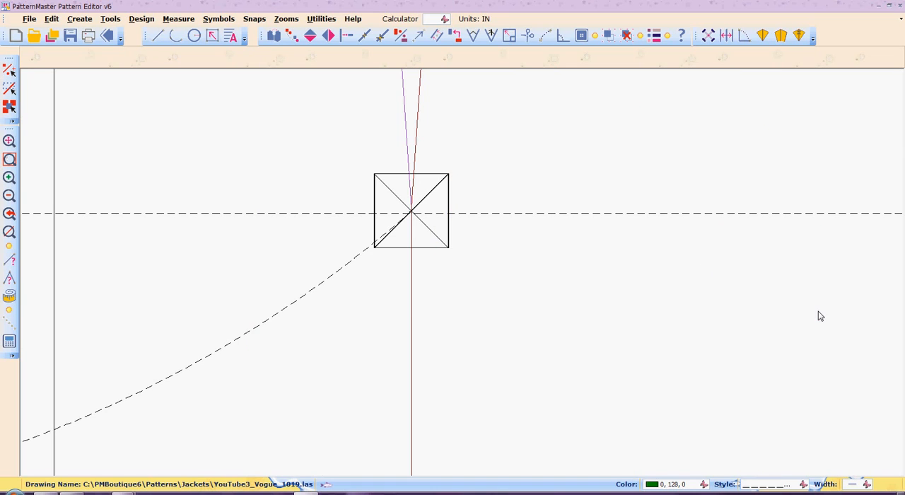
{"action": "type", "text": "AR"}
{"action": "left_click", "coordinate": [404, 108]}
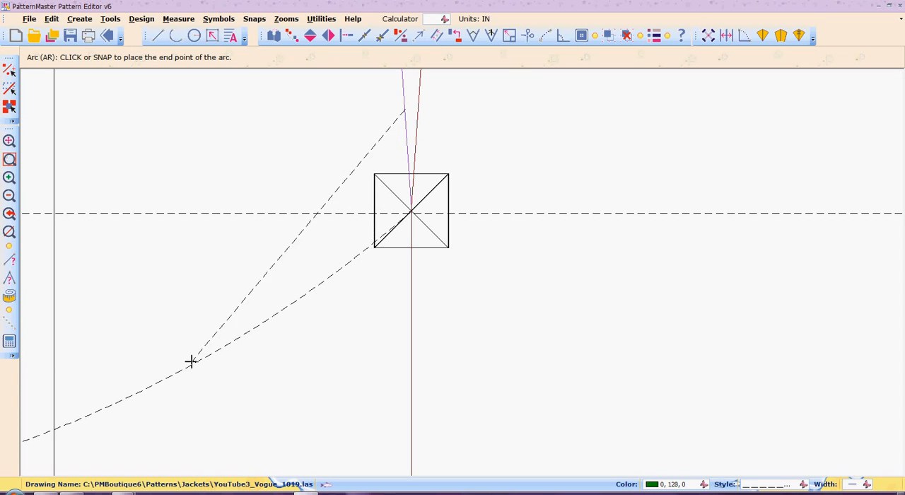
{"action": "left_click", "coordinate": [204, 359]}
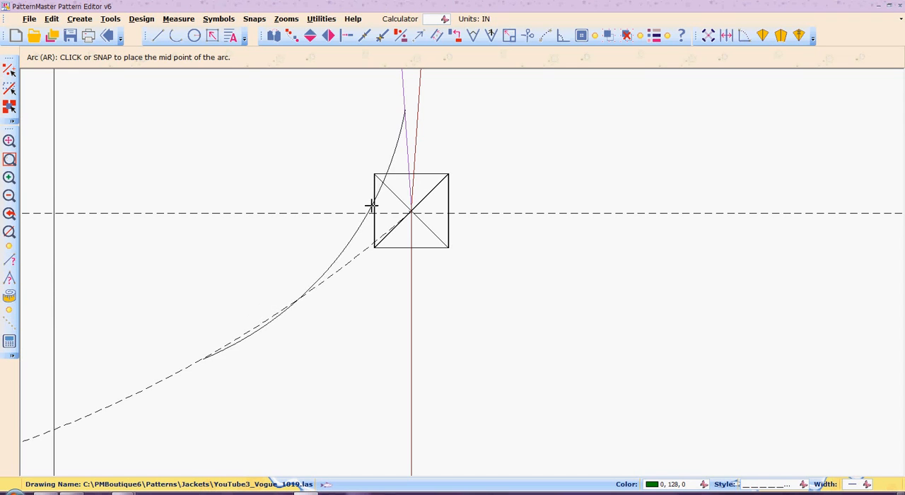
{"action": "left_click", "coordinate": [371, 203]}
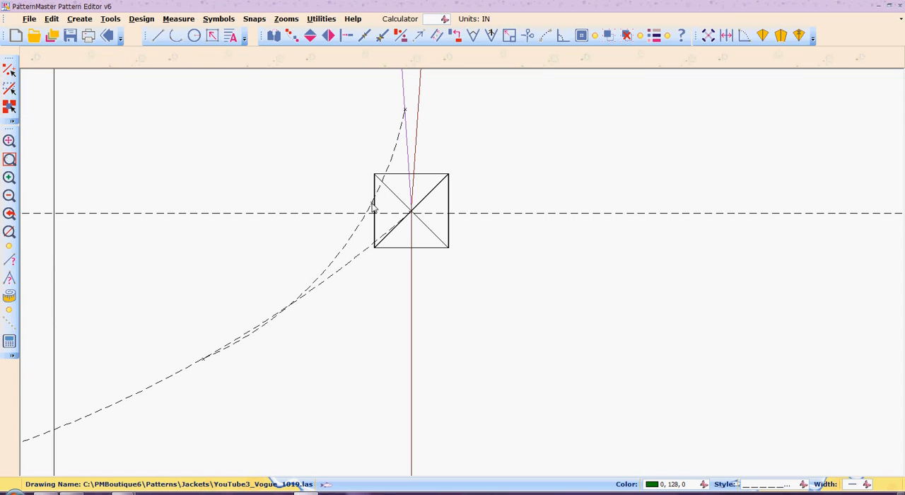
{"action": "key", "text": "ctrl+z"}
Try another blending arc starting higher on the purple dart leg and ending on the dashed curve, and check it against the whole curve.
{"action": "type", "text": "ar"}
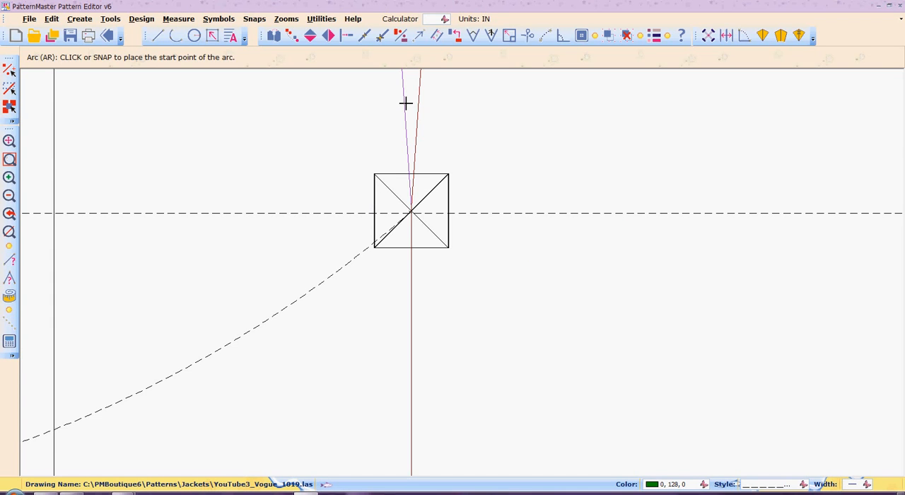
{"action": "type", "text": "zz"}
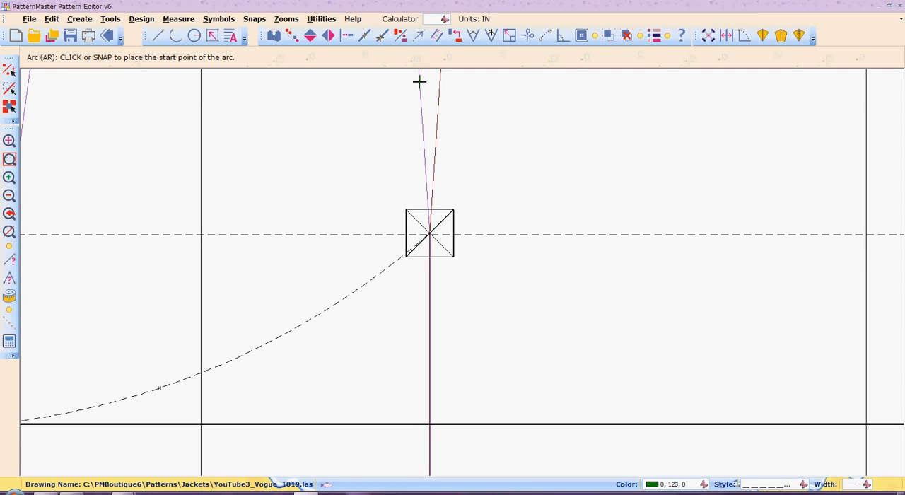
{"action": "left_click", "coordinate": [419, 82]}
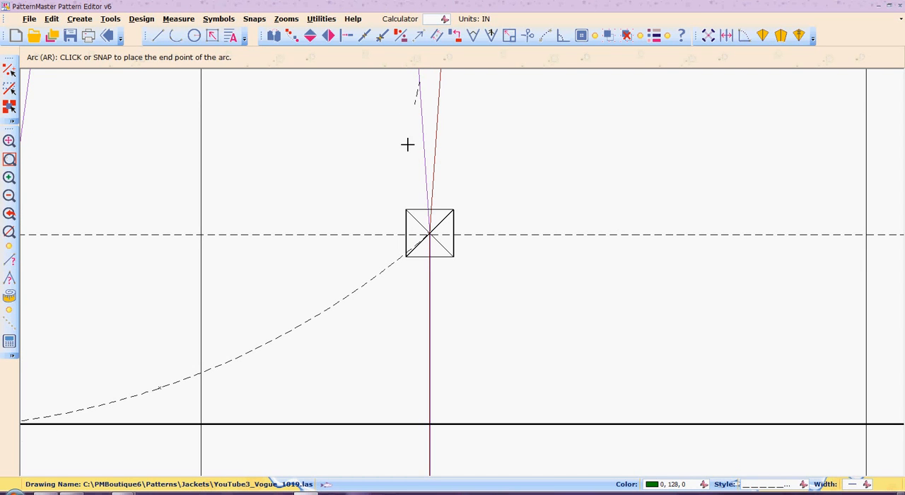
{"action": "left_click", "coordinate": [305, 324]}
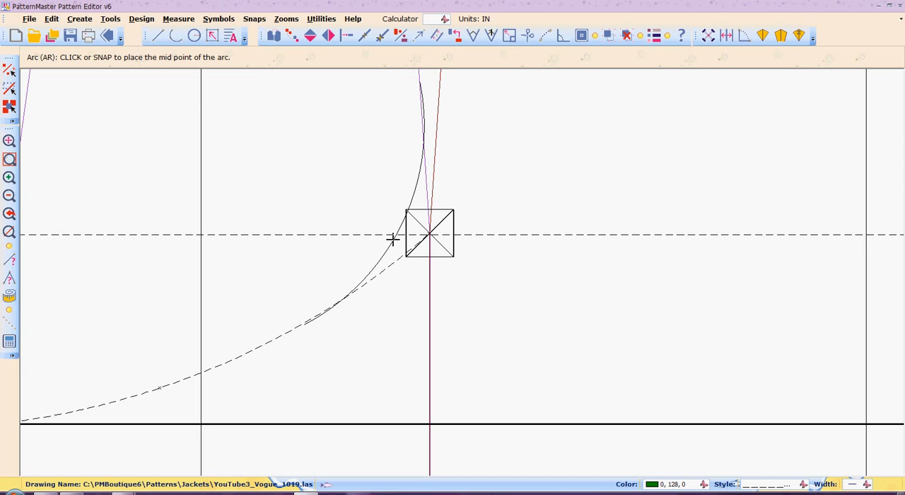
{"action": "left_click", "coordinate": [393, 240]}
{"action": "type", "text": "O"}
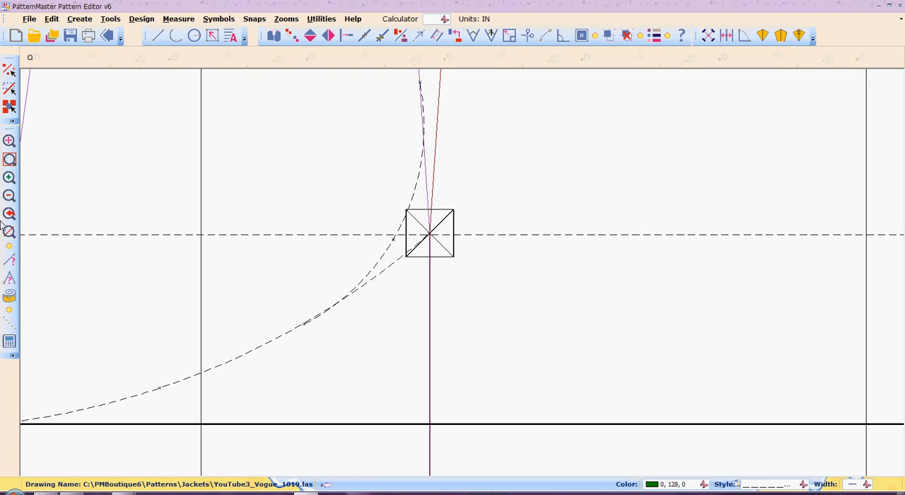
{"action": "left_click", "coordinate": [9, 197]}
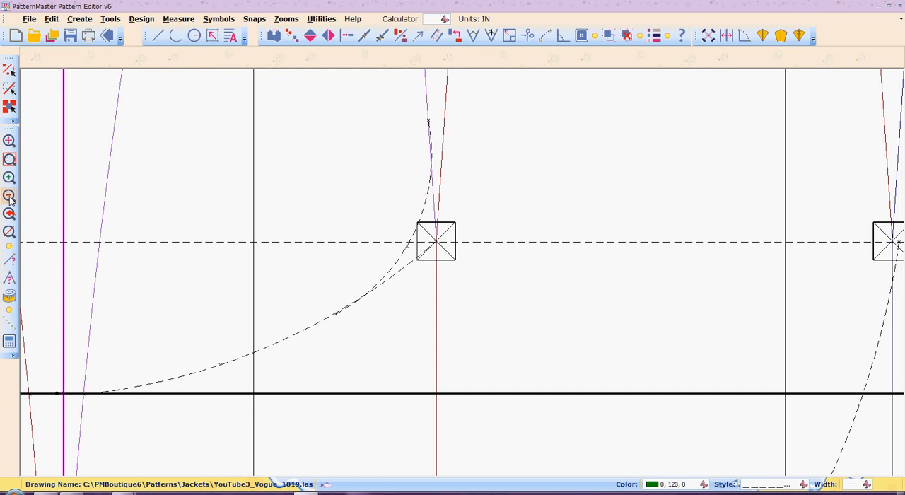
{"action": "left_click", "coordinate": [10, 197]}
{"action": "left_click", "coordinate": [9, 198]}
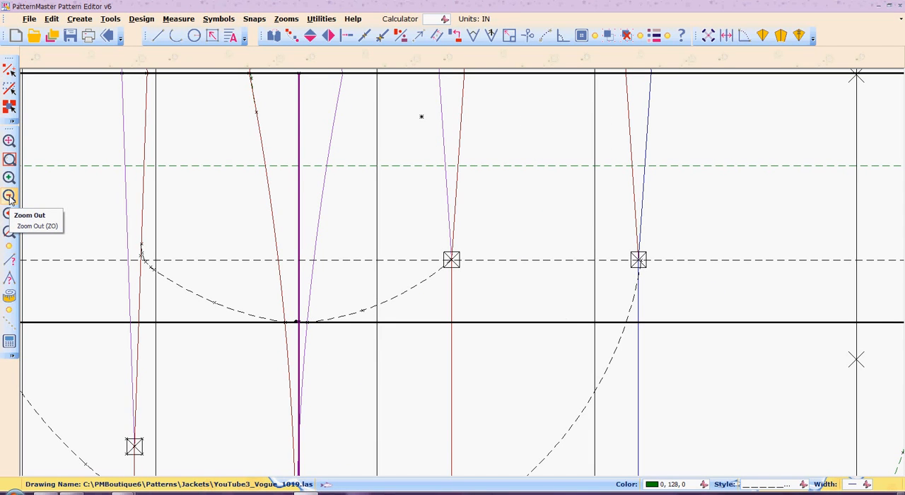
Try a much shorter blending arc from the purple dart leg to the dashed curve, with both ends inside the box marking the dart point.
{"action": "key", "text": "z"}
{"action": "key", "text": "w"}
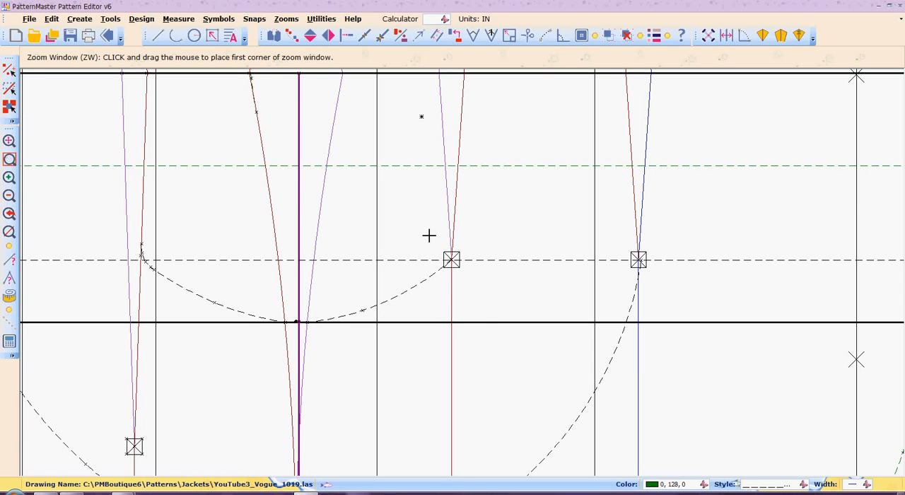
{"action": "left_click_drag", "start_coordinate": [429, 236], "coordinate": [487, 304]}
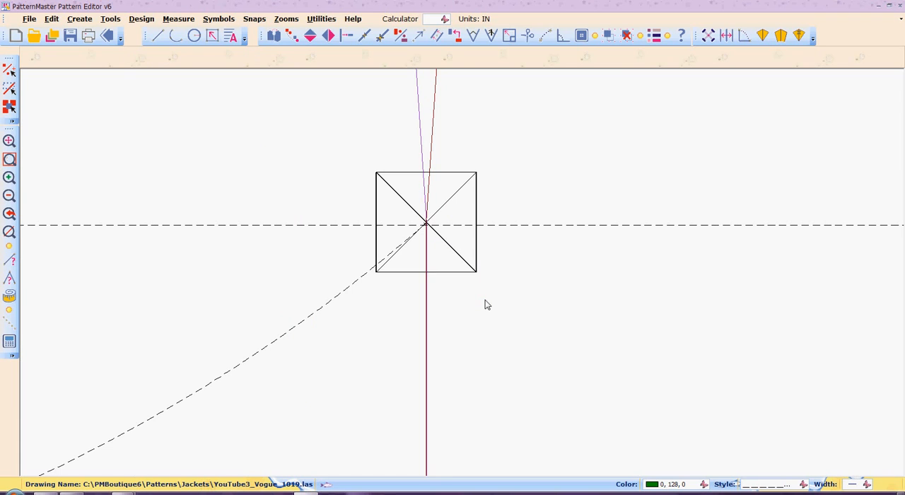
{"action": "key", "text": "a"}
{"action": "key", "text": "r"}
{"action": "left_click", "coordinate": [422, 182]}
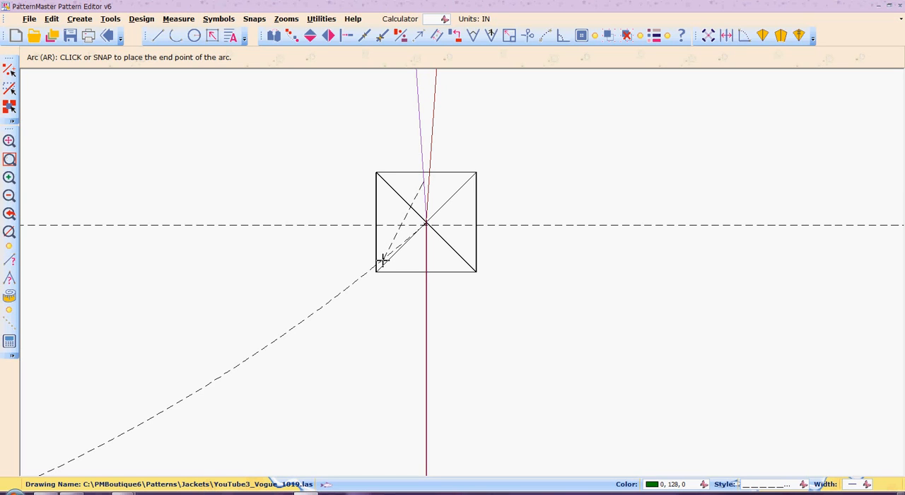
{"action": "left_click", "coordinate": [382, 260]}
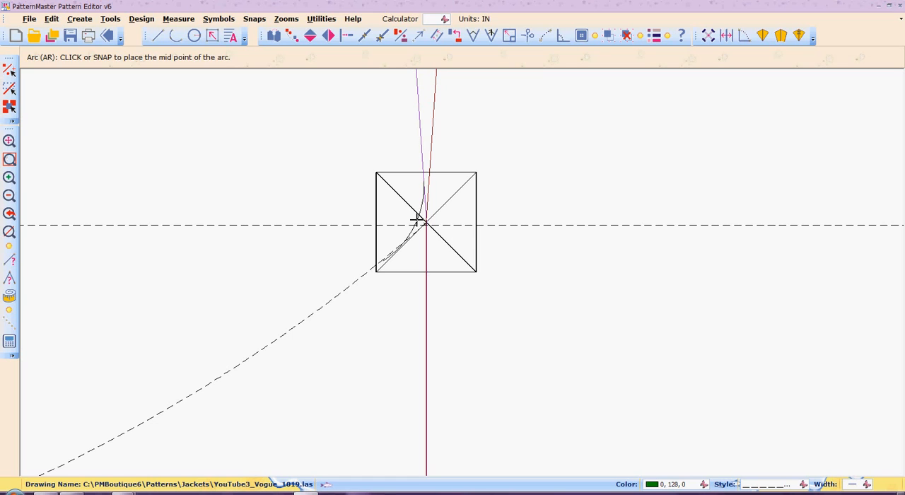
{"action": "left_click", "coordinate": [418, 221]}
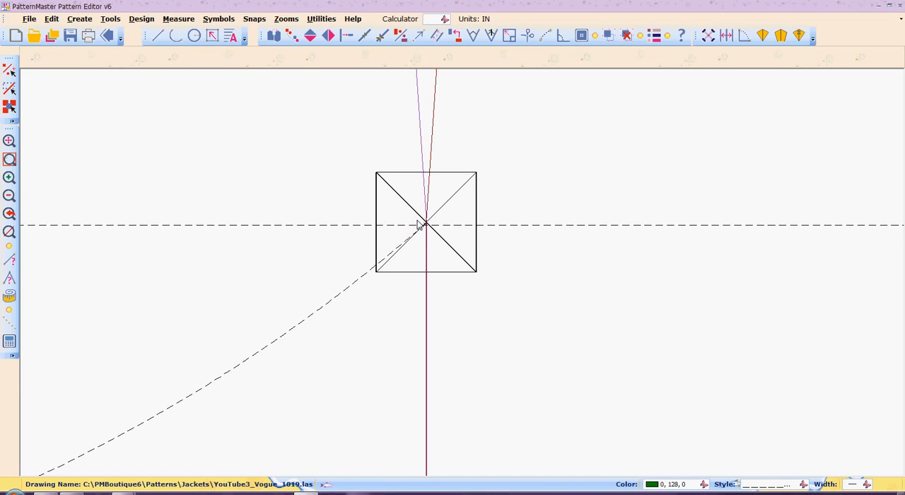
Try a blending arc from the purple dart leg at the box's upper edge to the dashed curve just outside the box, and delete it.
{"action": "type", "text": "ar"}
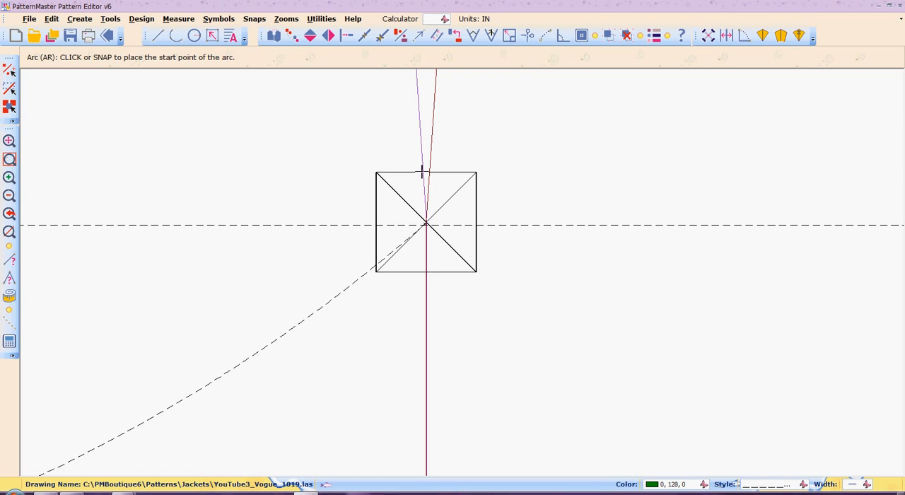
{"action": "left_click", "coordinate": [424, 172]}
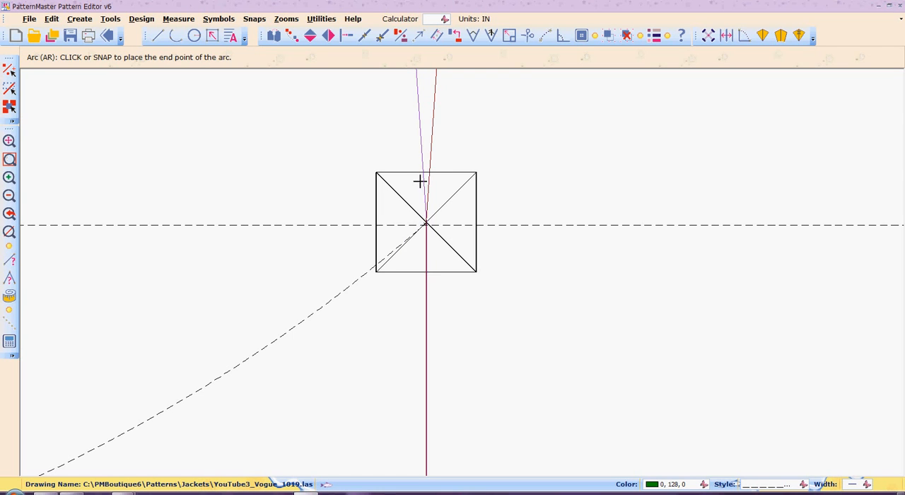
{"action": "left_click", "coordinate": [360, 278]}
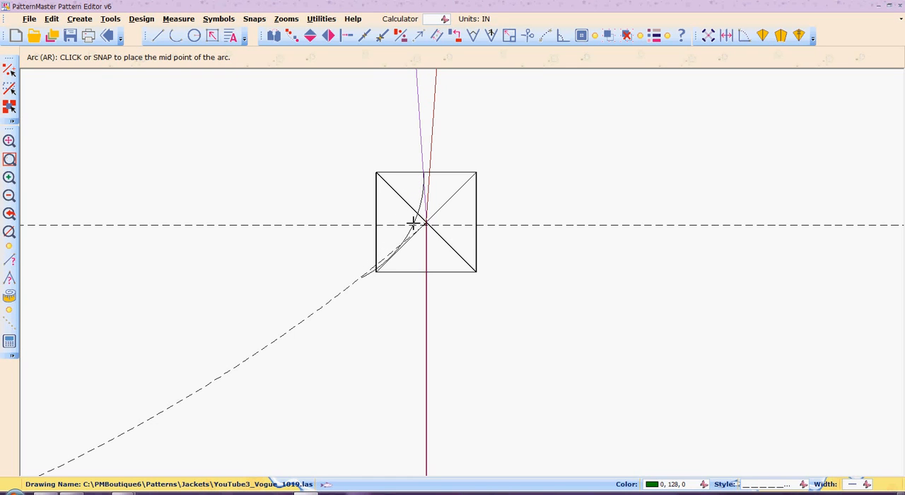
{"action": "left_click", "coordinate": [414, 224]}
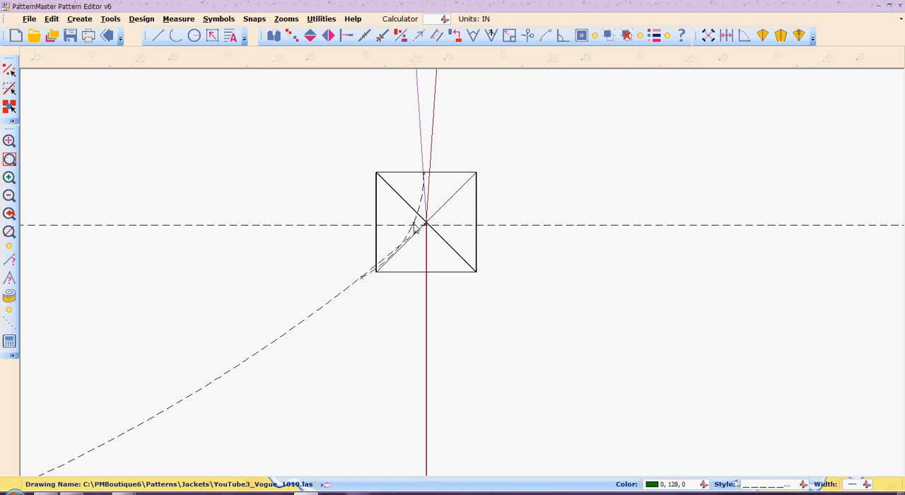
{"action": "key", "text": "Delete"}
Try a tighter blending arc with both ends inside the box, passing close to the dart point between the purple leg and the dashed curve.
{"action": "key", "text": "a"}
{"action": "key", "text": "r"}
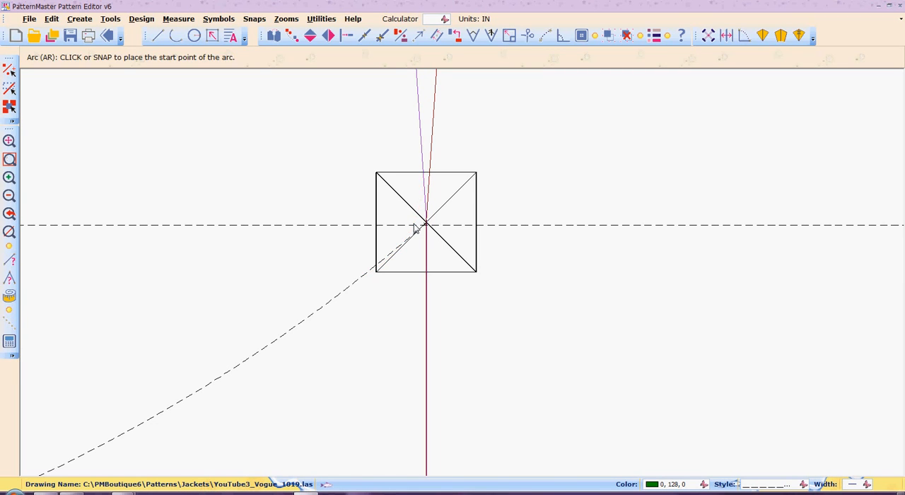
{"action": "left_click", "coordinate": [424, 184]}
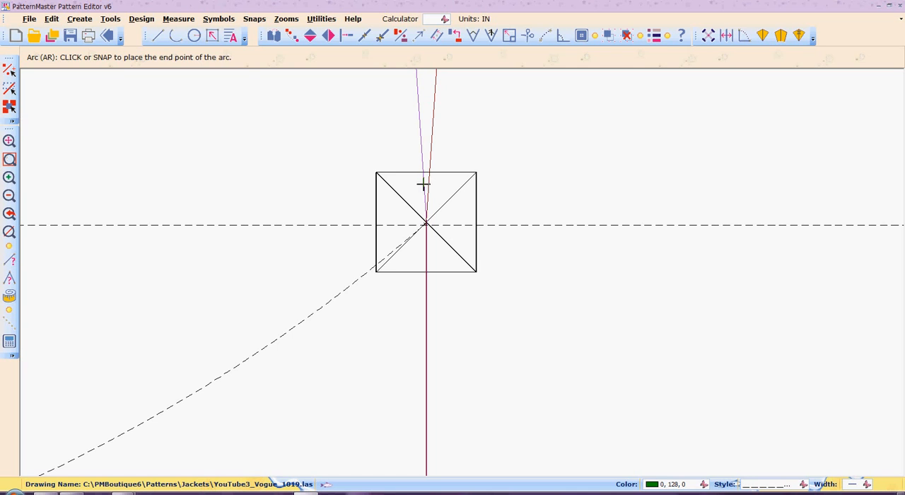
{"action": "left_click", "coordinate": [394, 251]}
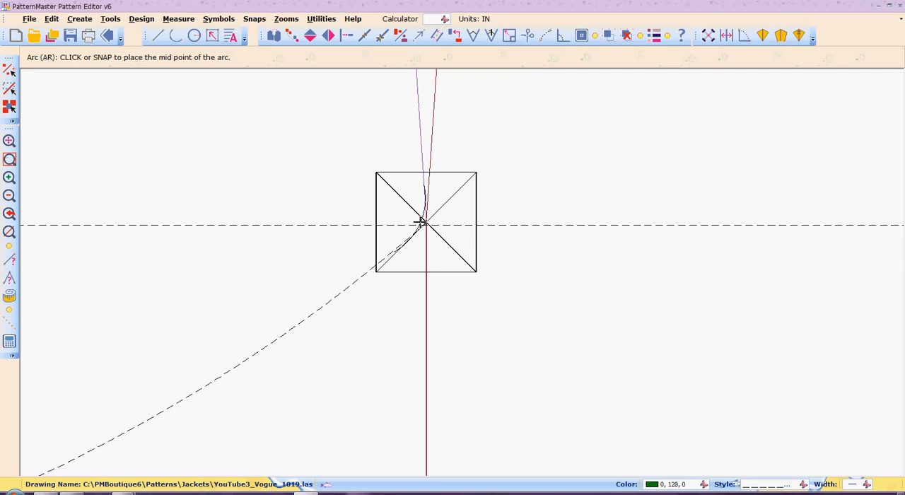
{"action": "left_click", "coordinate": [421, 222]}
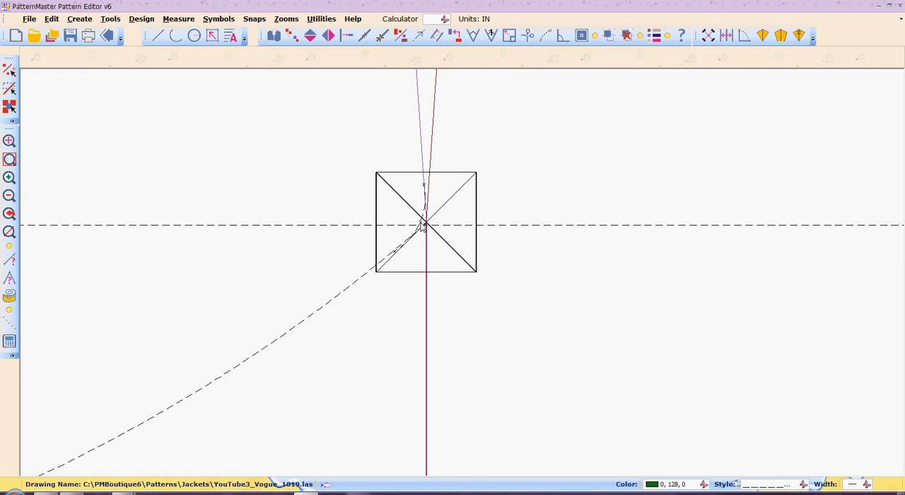
Move the lower end point of the new blending arc onto the dashed curve.
{"action": "key", "text": "z"}
{"action": "key", "text": "w"}
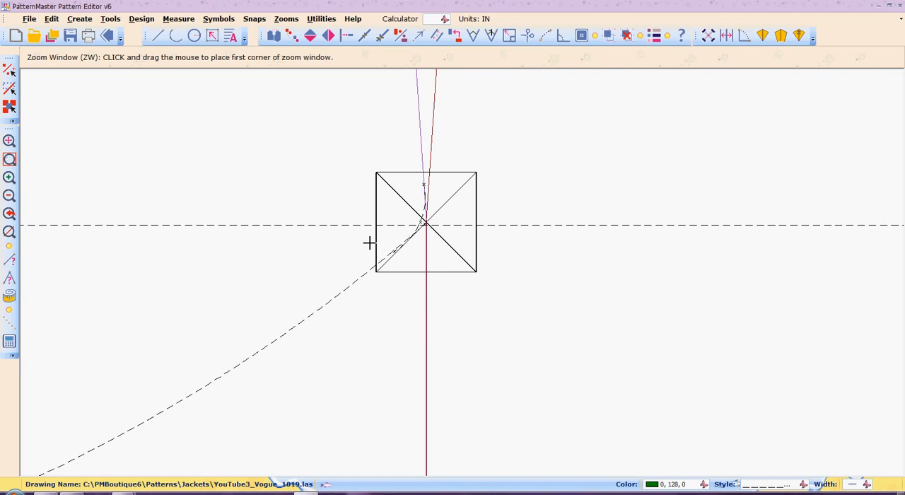
{"action": "left_click_drag", "start_coordinate": [369, 241], "coordinate": [467, 303]}
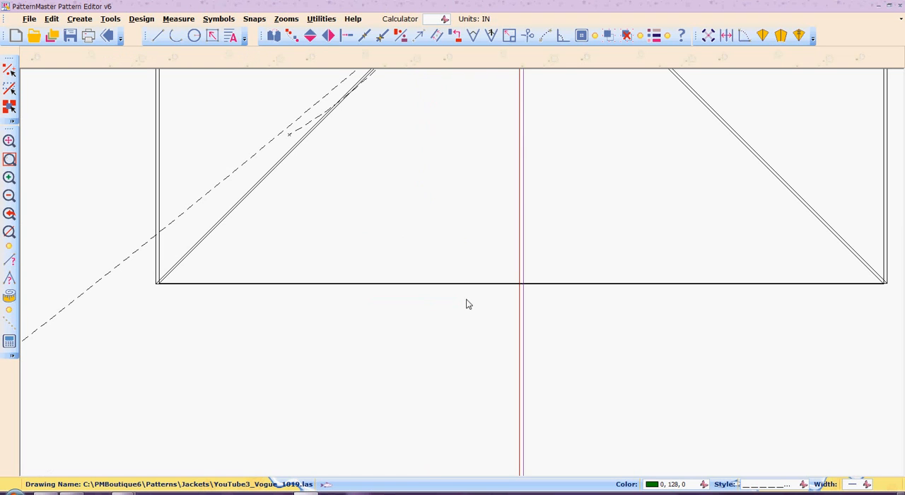
{"action": "key", "text": "m"}
{"action": "key", "text": "p"}
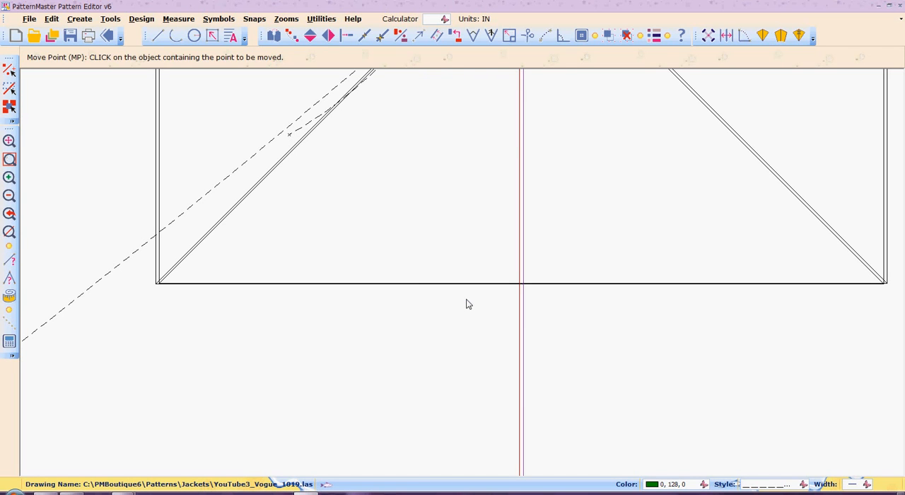
{"action": "left_click", "coordinate": [289, 133]}
{"action": "left_click", "coordinate": [290, 135]}
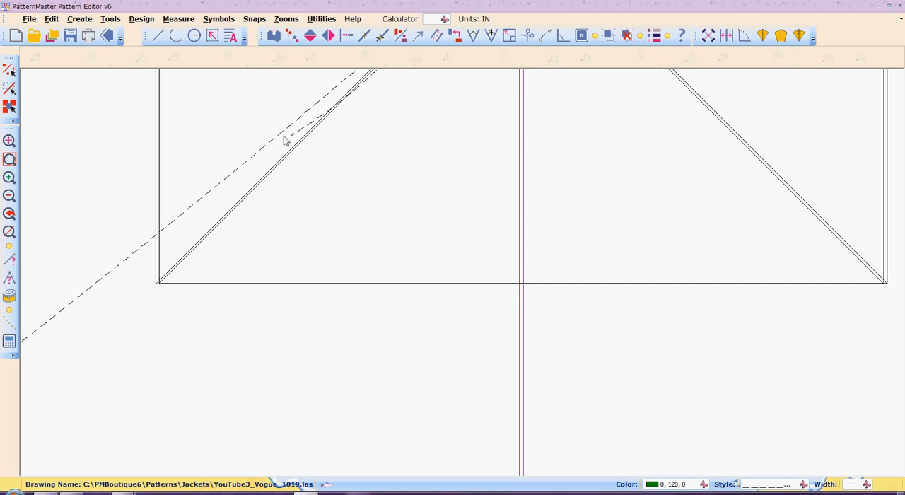
{"action": "right_click", "coordinate": [285, 132]}
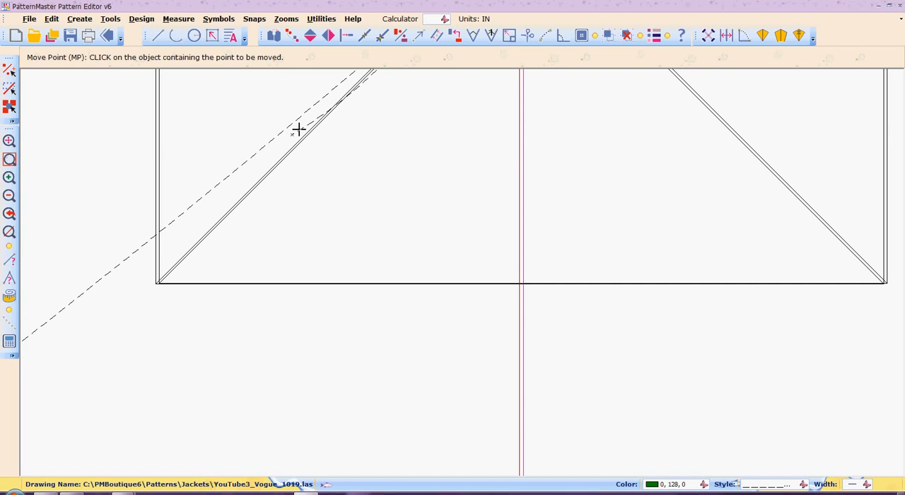
{"action": "left_click", "coordinate": [299, 129]}
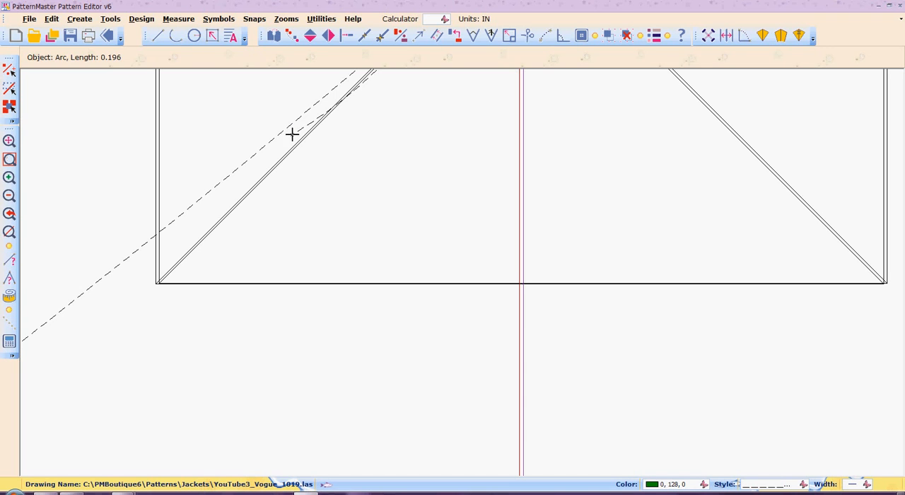
{"action": "left_click", "coordinate": [292, 134]}
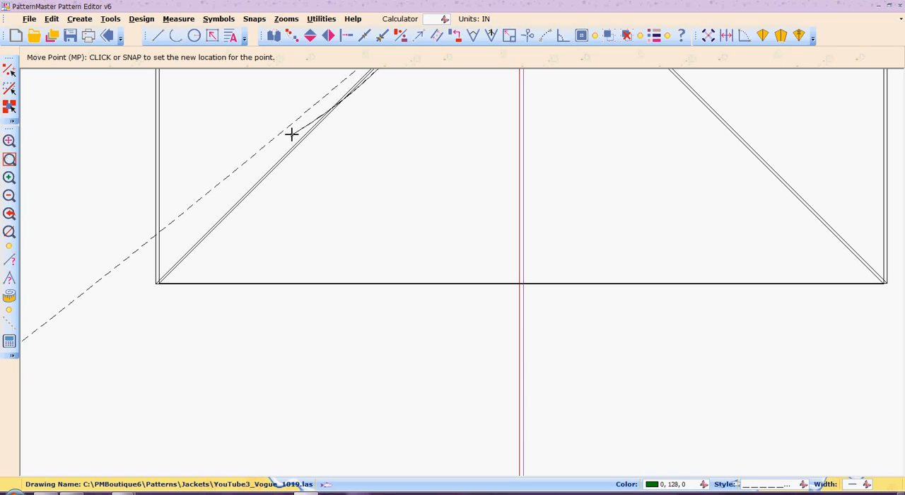
{"action": "left_click", "coordinate": [254, 152]}
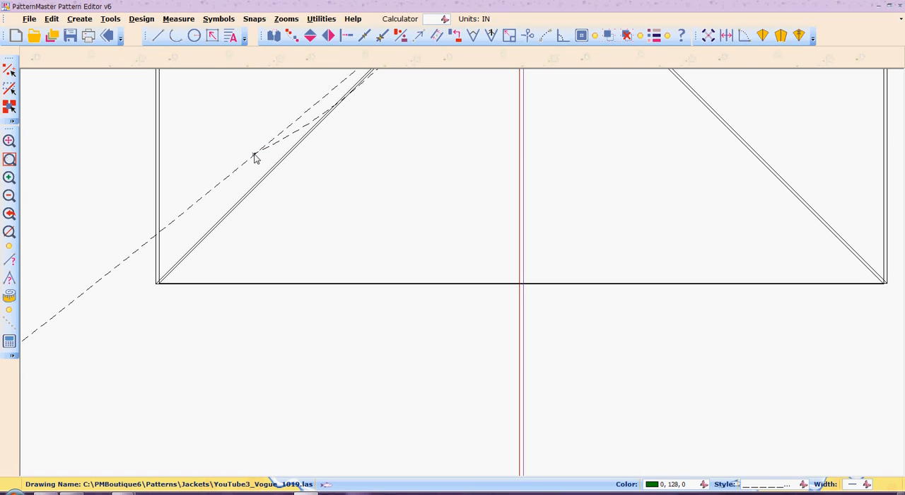
Check the adjusted blending arc against the dart point and dashed curve, and delete it.
{"action": "key", "text": "z"}
{"action": "key", "text": "o"}
{"action": "key", "text": "z"}
{"action": "key", "text": "o"}
{"action": "key", "text": "z"}
{"action": "key", "text": "o"}
{"action": "key", "text": "z"}
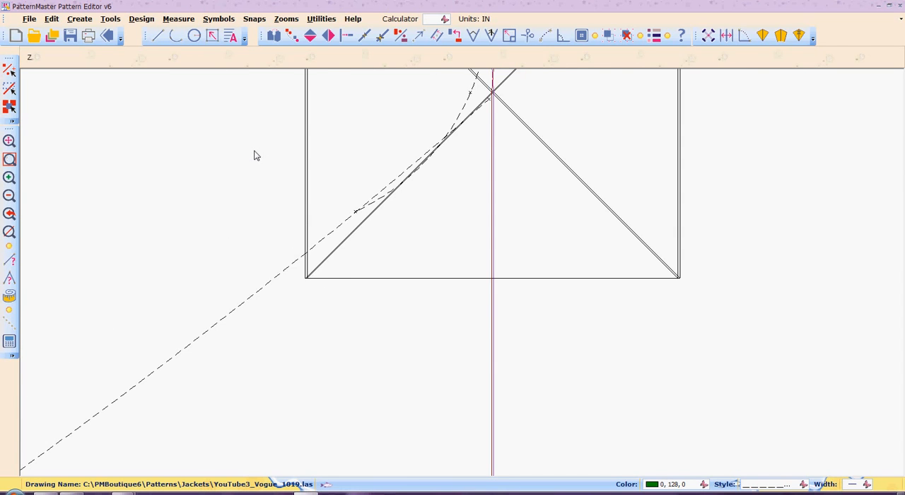
{"action": "key", "text": "o"}
{"action": "key", "text": "z"}
{"action": "key", "text": "o"}
{"action": "key", "text": "z"}
{"action": "key", "text": "o"}
{"action": "key", "text": "z"}
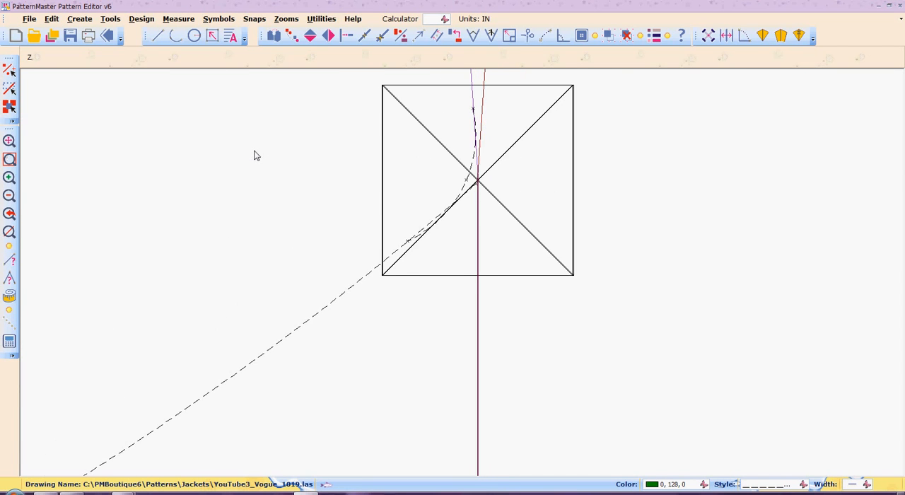
{"action": "key", "text": "o"}
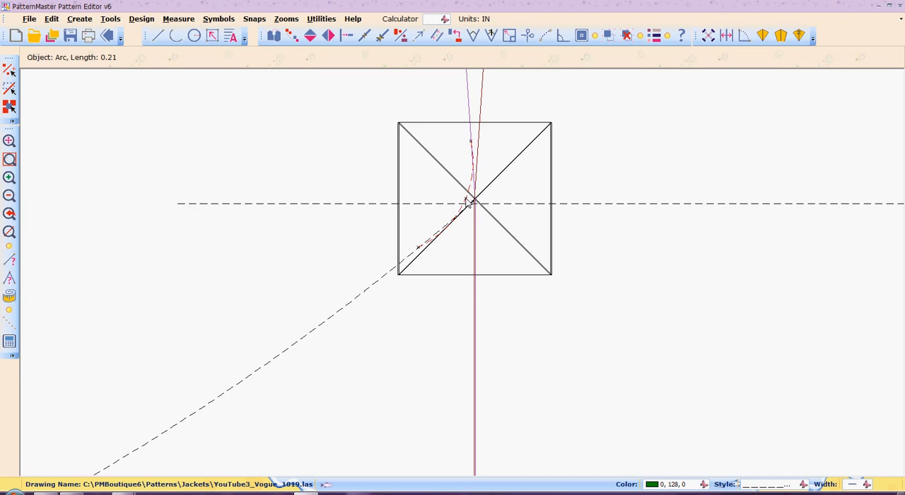
{"action": "key", "text": "Delete"}
Draw a blending arc inside the box from the purple dart leg to the dashed curve, with its midpoint set farther from the dart point.
{"action": "key", "text": "a"}
{"action": "key", "text": "r"}
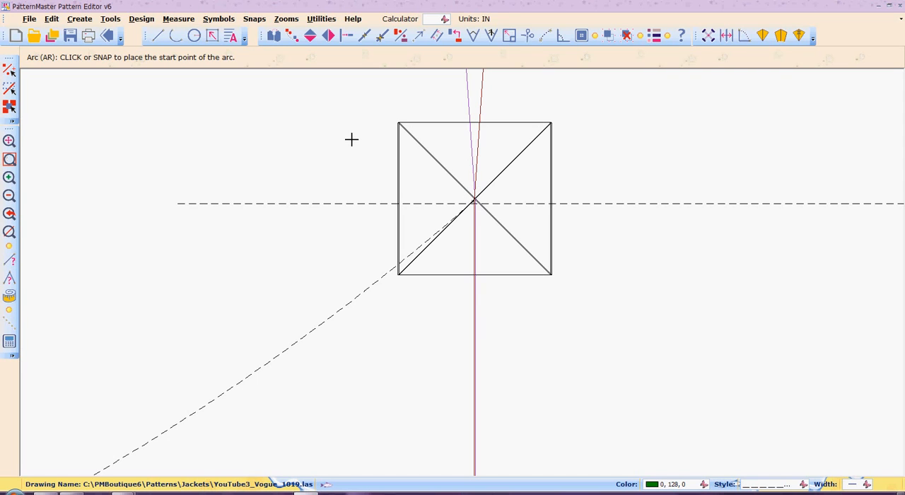
{"action": "key", "text": "z"}
{"action": "key", "text": "w"}
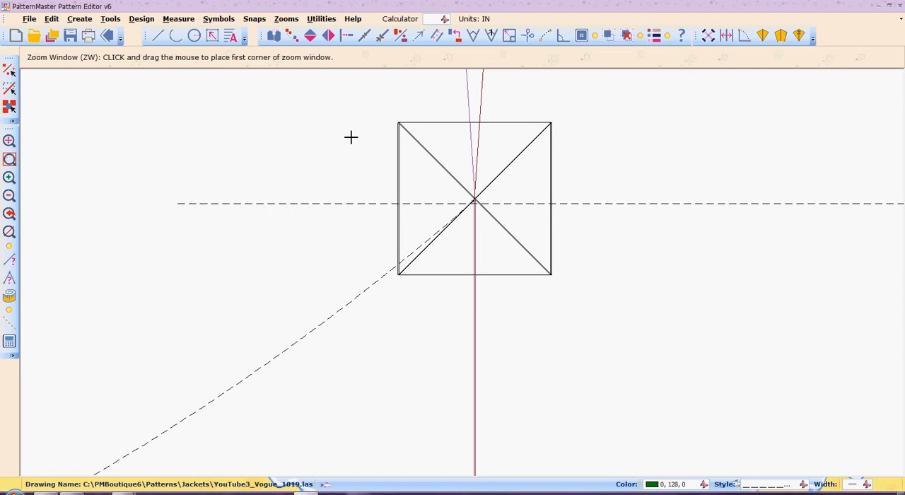
{"action": "left_click_drag", "start_coordinate": [345, 103], "coordinate": [577, 326]}
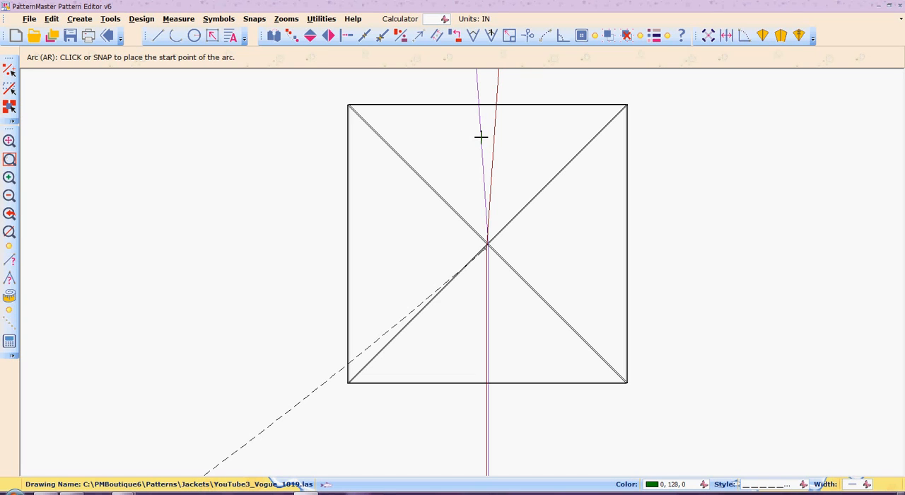
{"action": "left_click", "coordinate": [481, 137]}
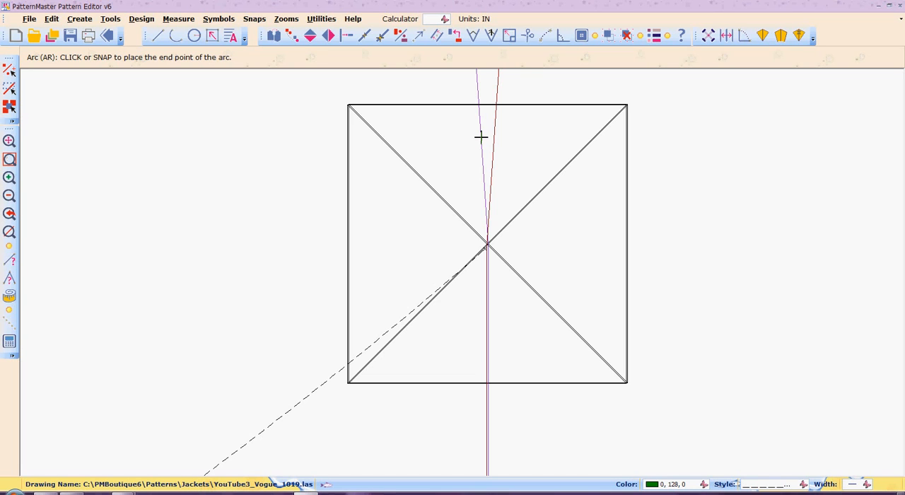
{"action": "left_click", "coordinate": [397, 323]}
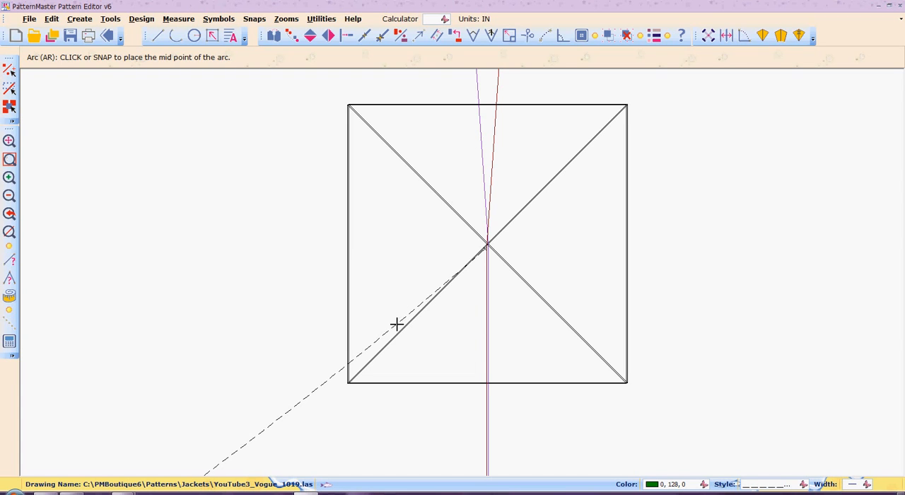
{"action": "left_click", "coordinate": [460, 246]}
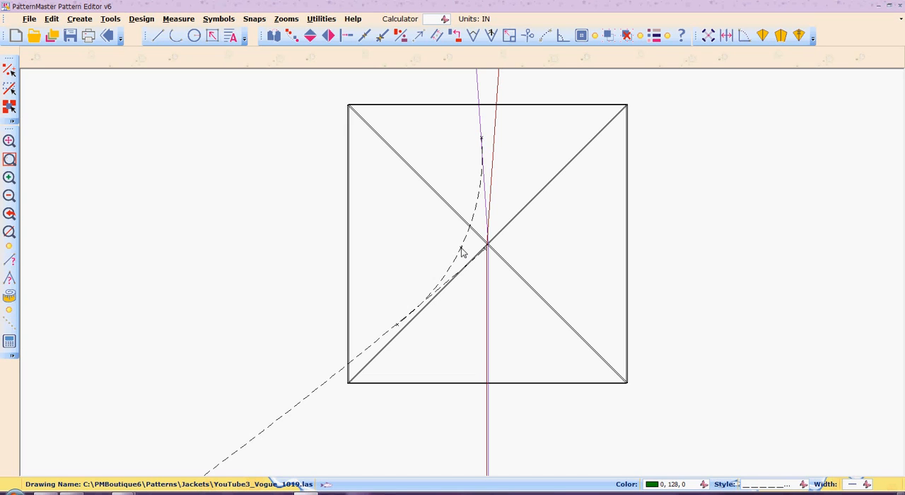
Examine the blended curve's flow across the darts and dashed style lines, from the waistline to the jacket length line.
{"action": "scroll", "coordinate": [461, 253], "scroll_direction": "down", "scroll_amount": 1}
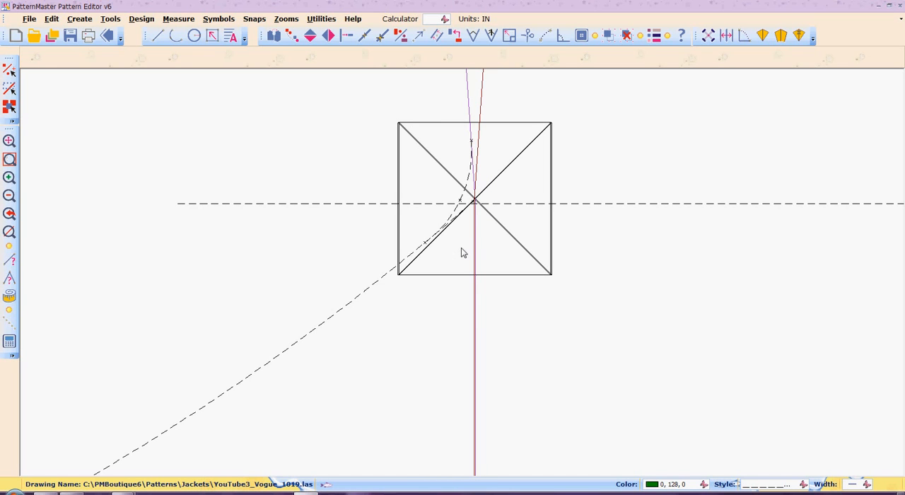
{"action": "left_click", "coordinate": [17, 198]}
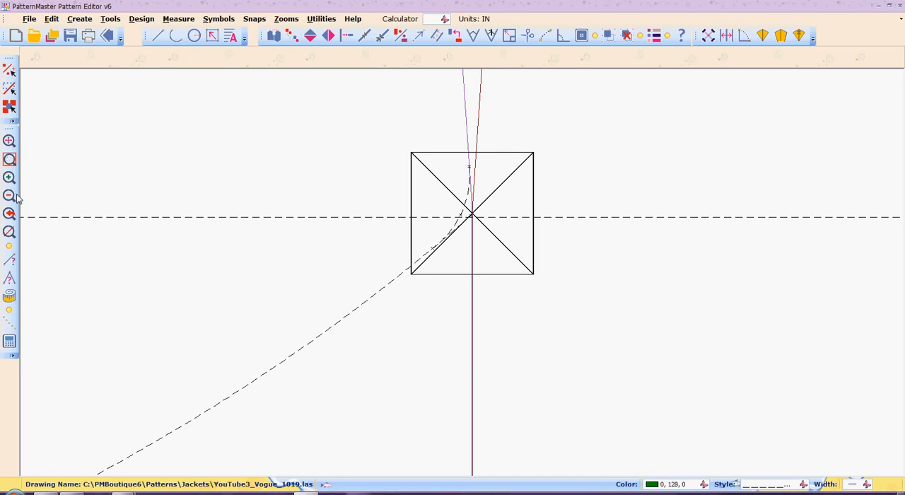
{"action": "left_click", "coordinate": [17, 198]}
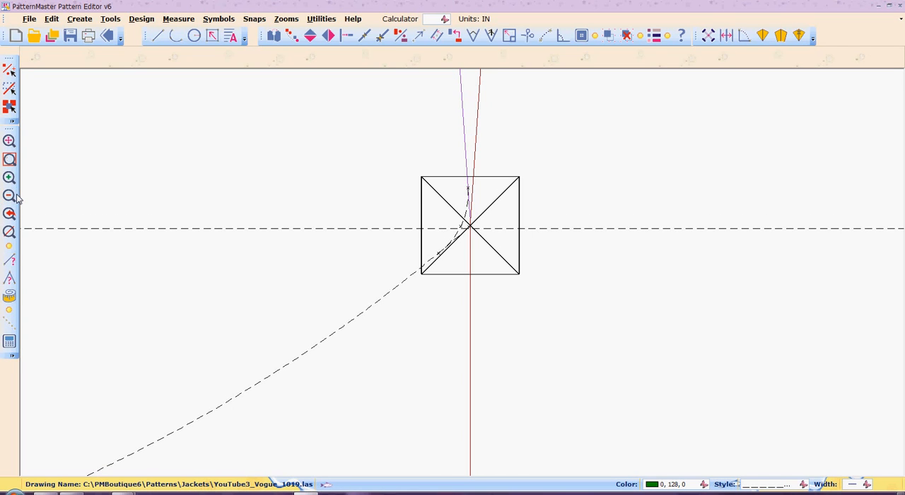
{"action": "left_click", "coordinate": [17, 198]}
{"action": "left_click", "coordinate": [17, 198]}
{"action": "left_click", "coordinate": [17, 198]}
{"action": "left_click", "coordinate": [17, 198]}
{"action": "left_click", "coordinate": [17, 198]}
{"action": "left_click", "coordinate": [17, 198]}
{"action": "left_click", "coordinate": [17, 198]}
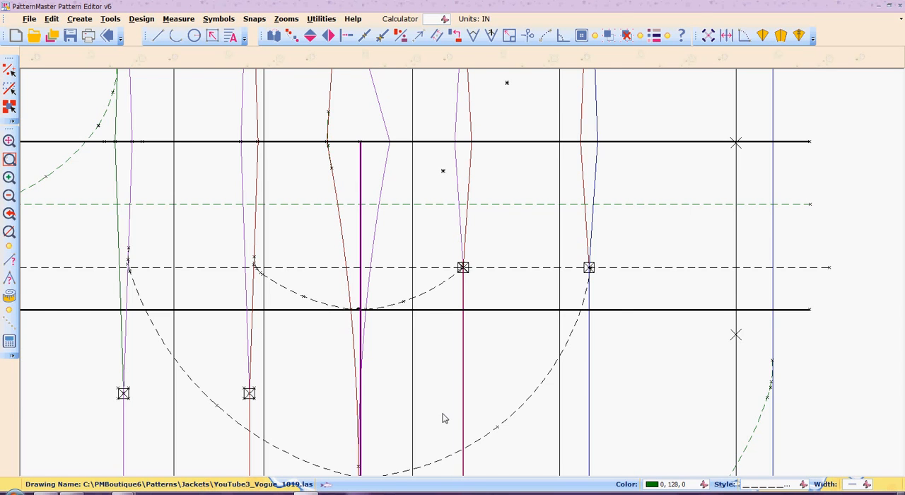
{"action": "key", "text": "z"}
{"action": "key", "text": "z"}
{"action": "key", "text": "z"}
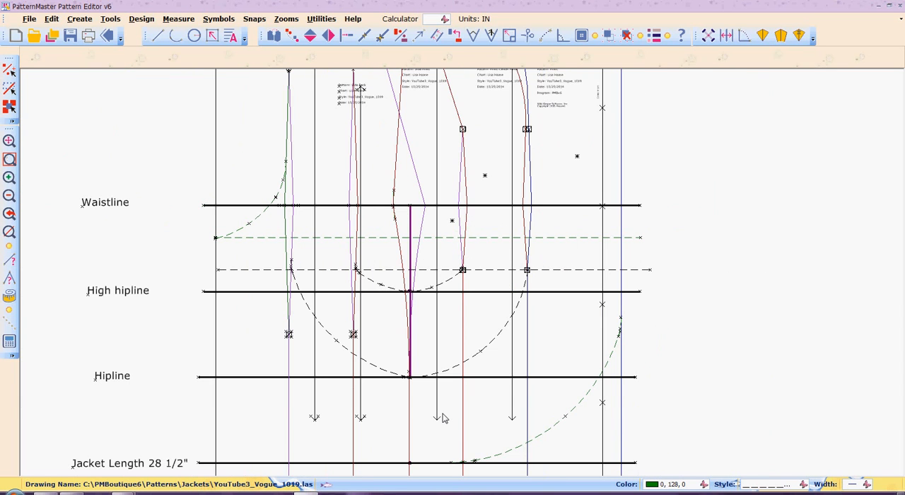